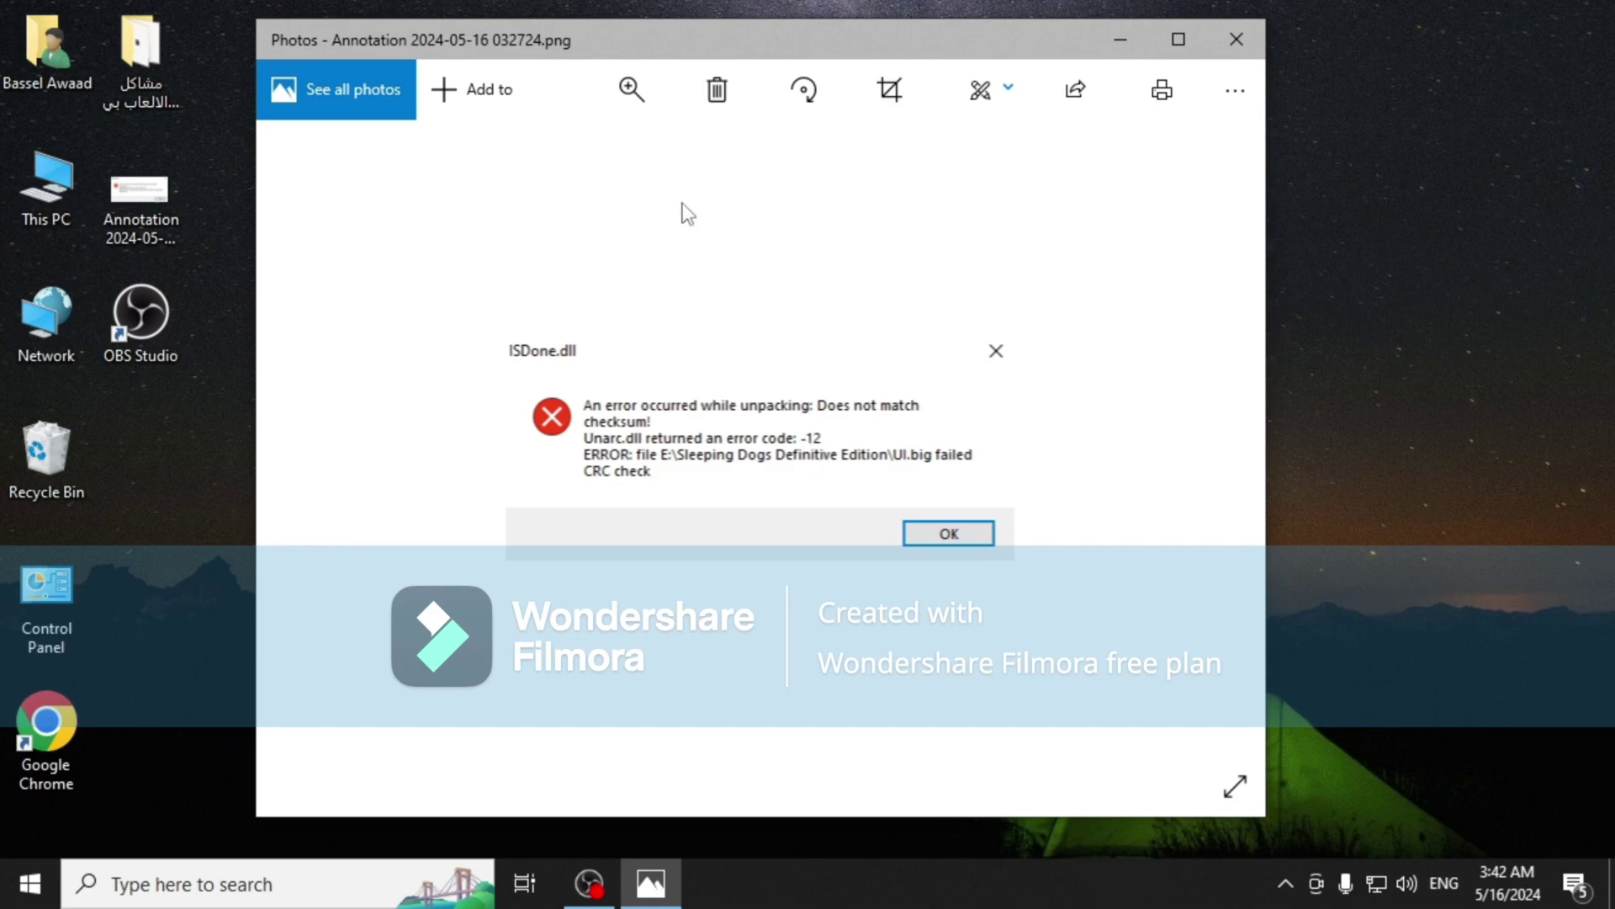
drag(608, 40, 604, 27)
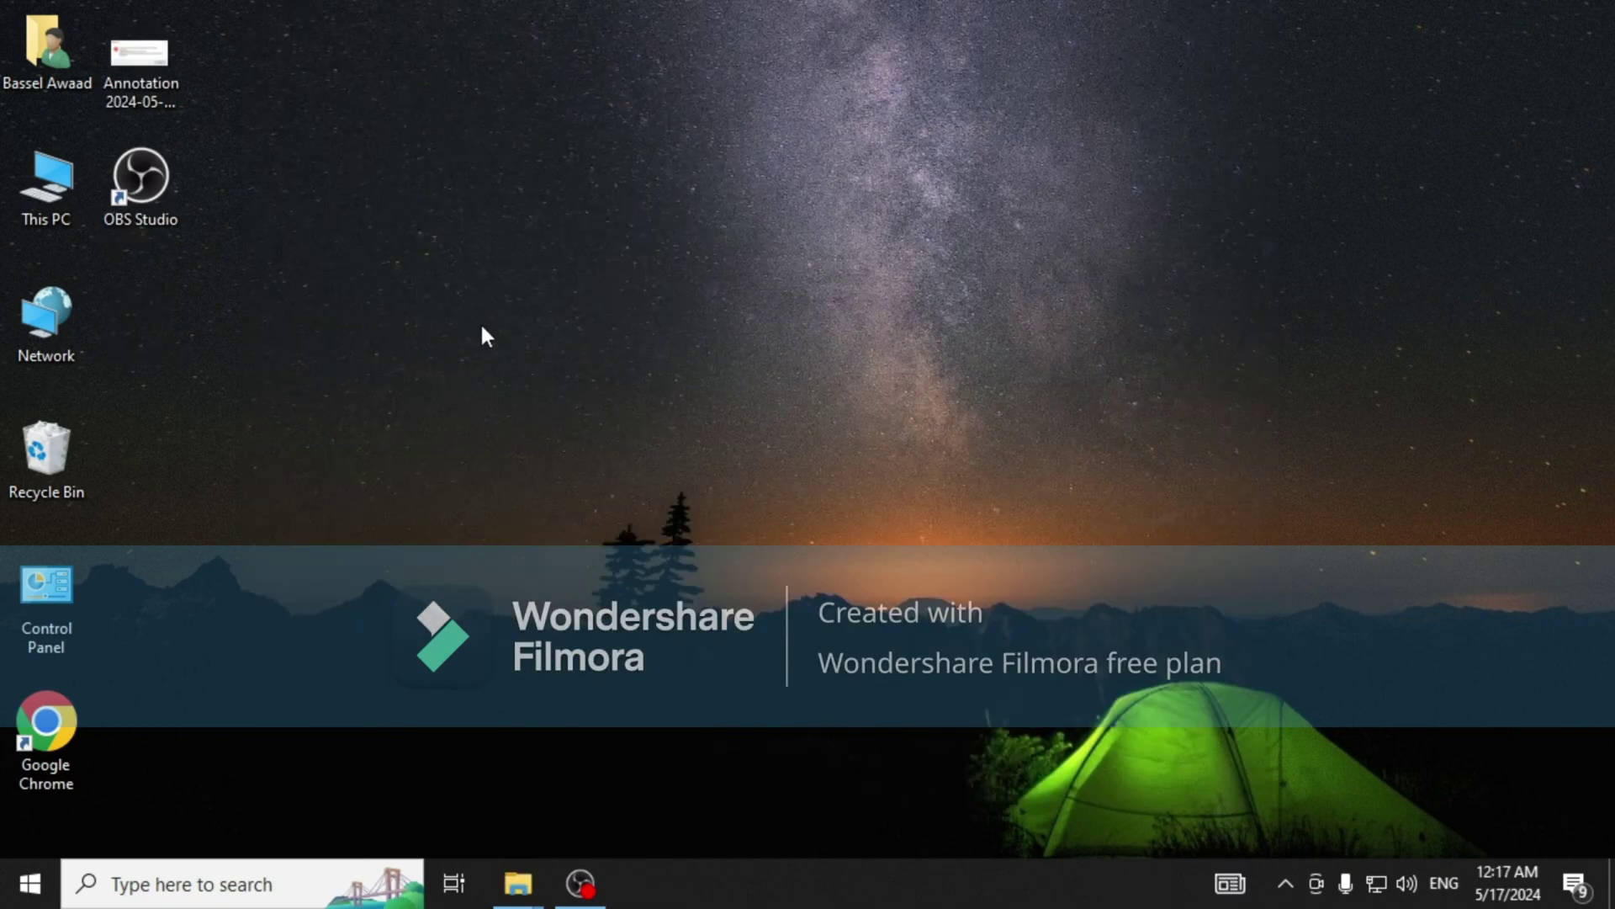
Open the games folder on the E: drive from This PC.
double_click(87, 180)
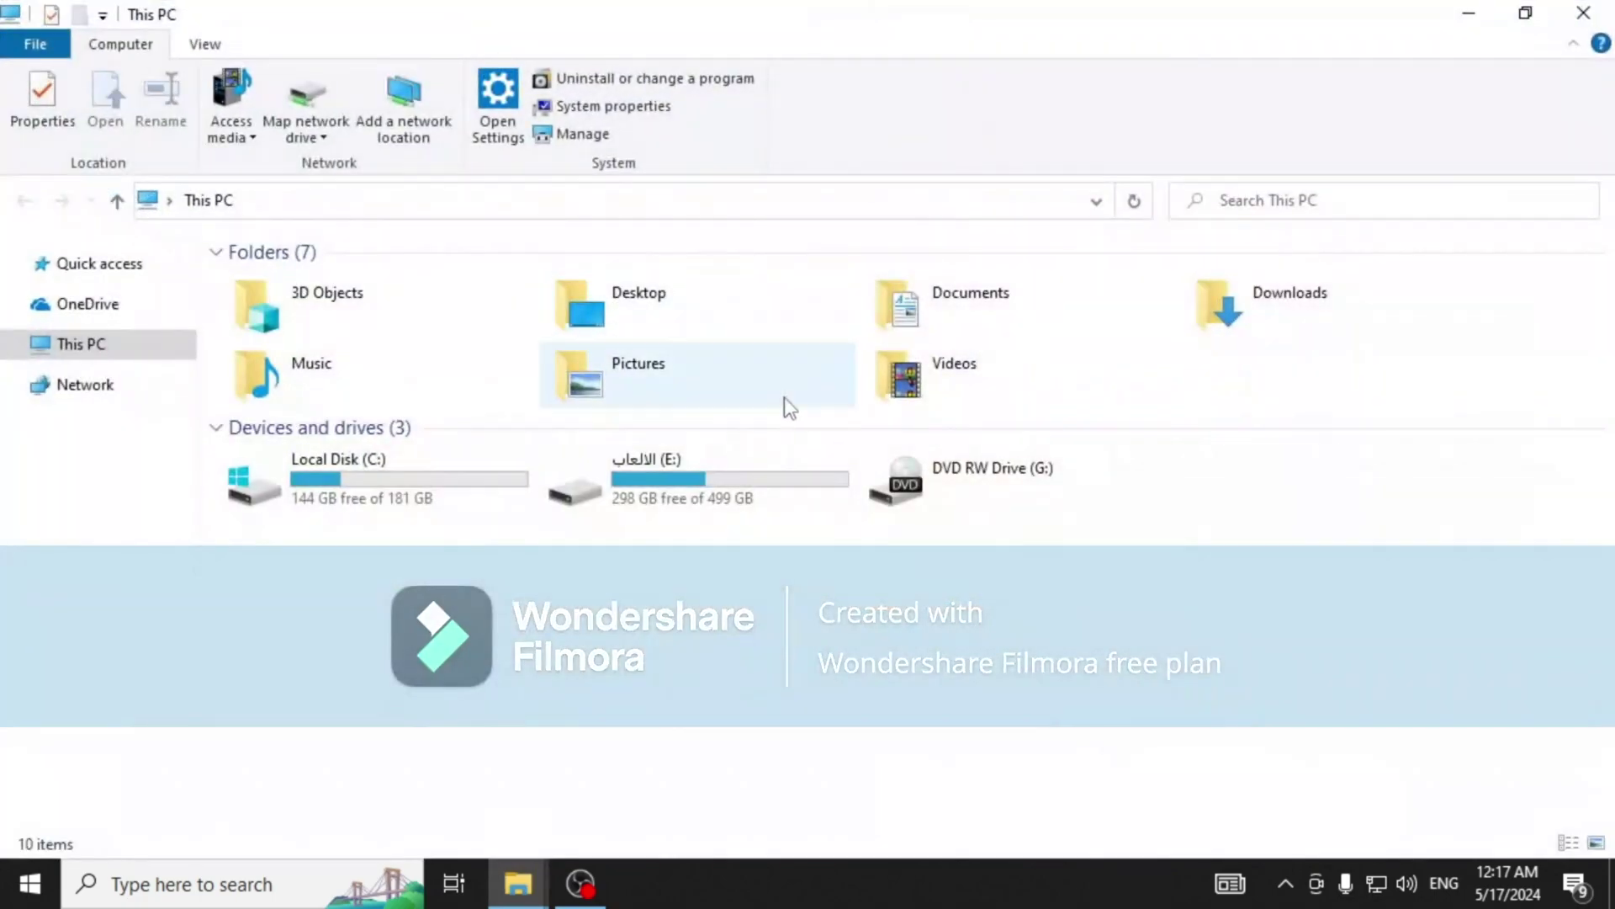
click(682, 503)
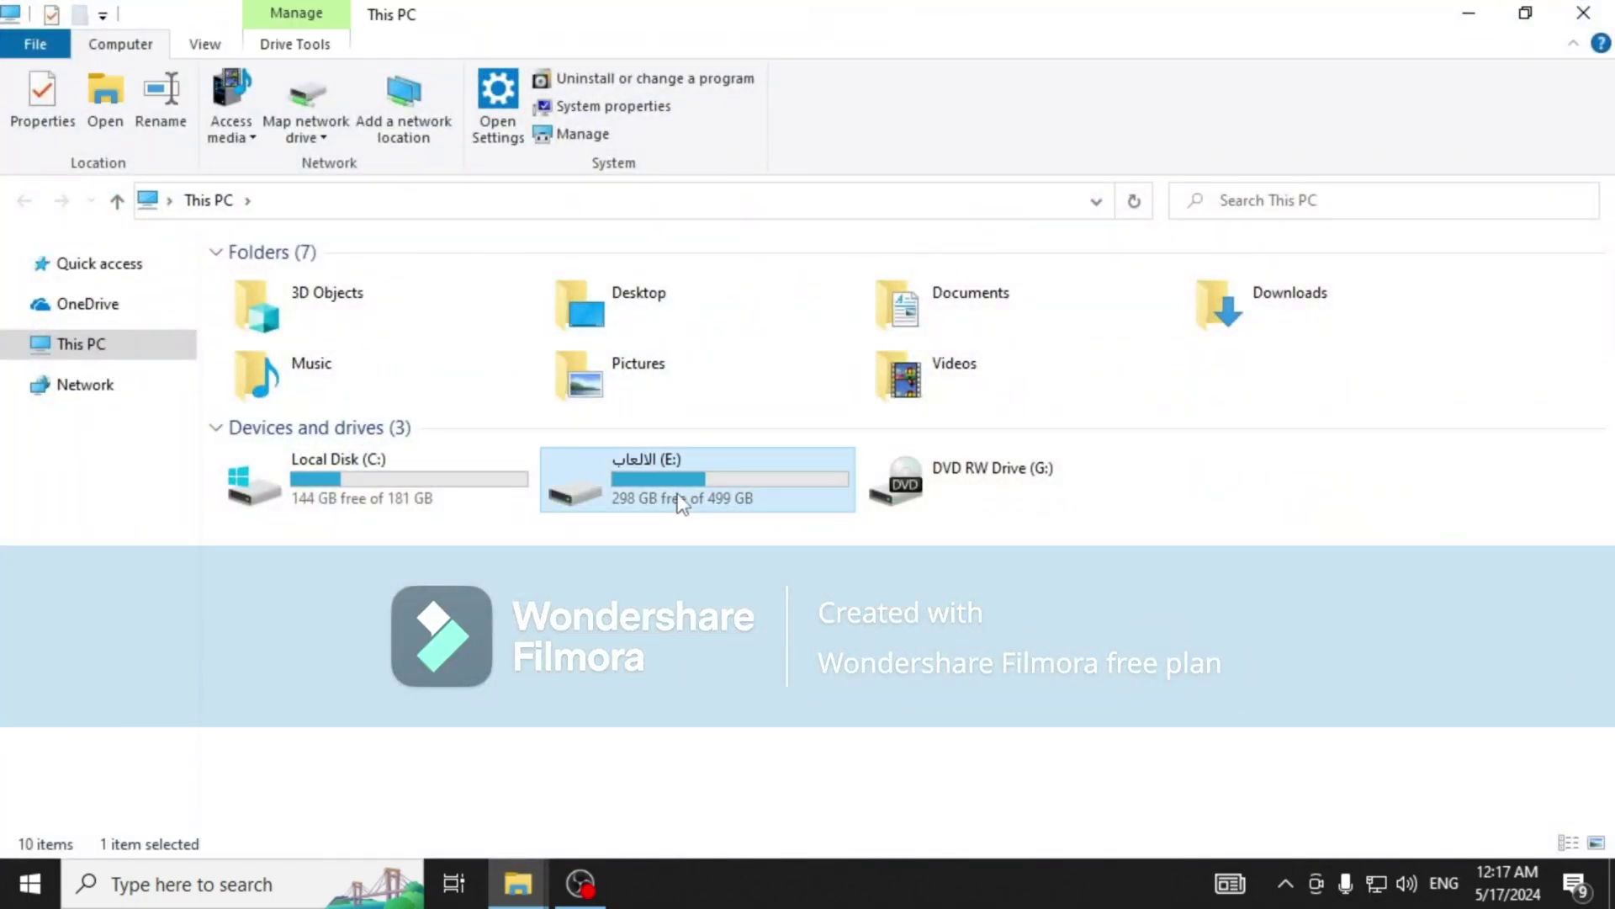
double_click(682, 504)
scroll(438, 504, down, 1)
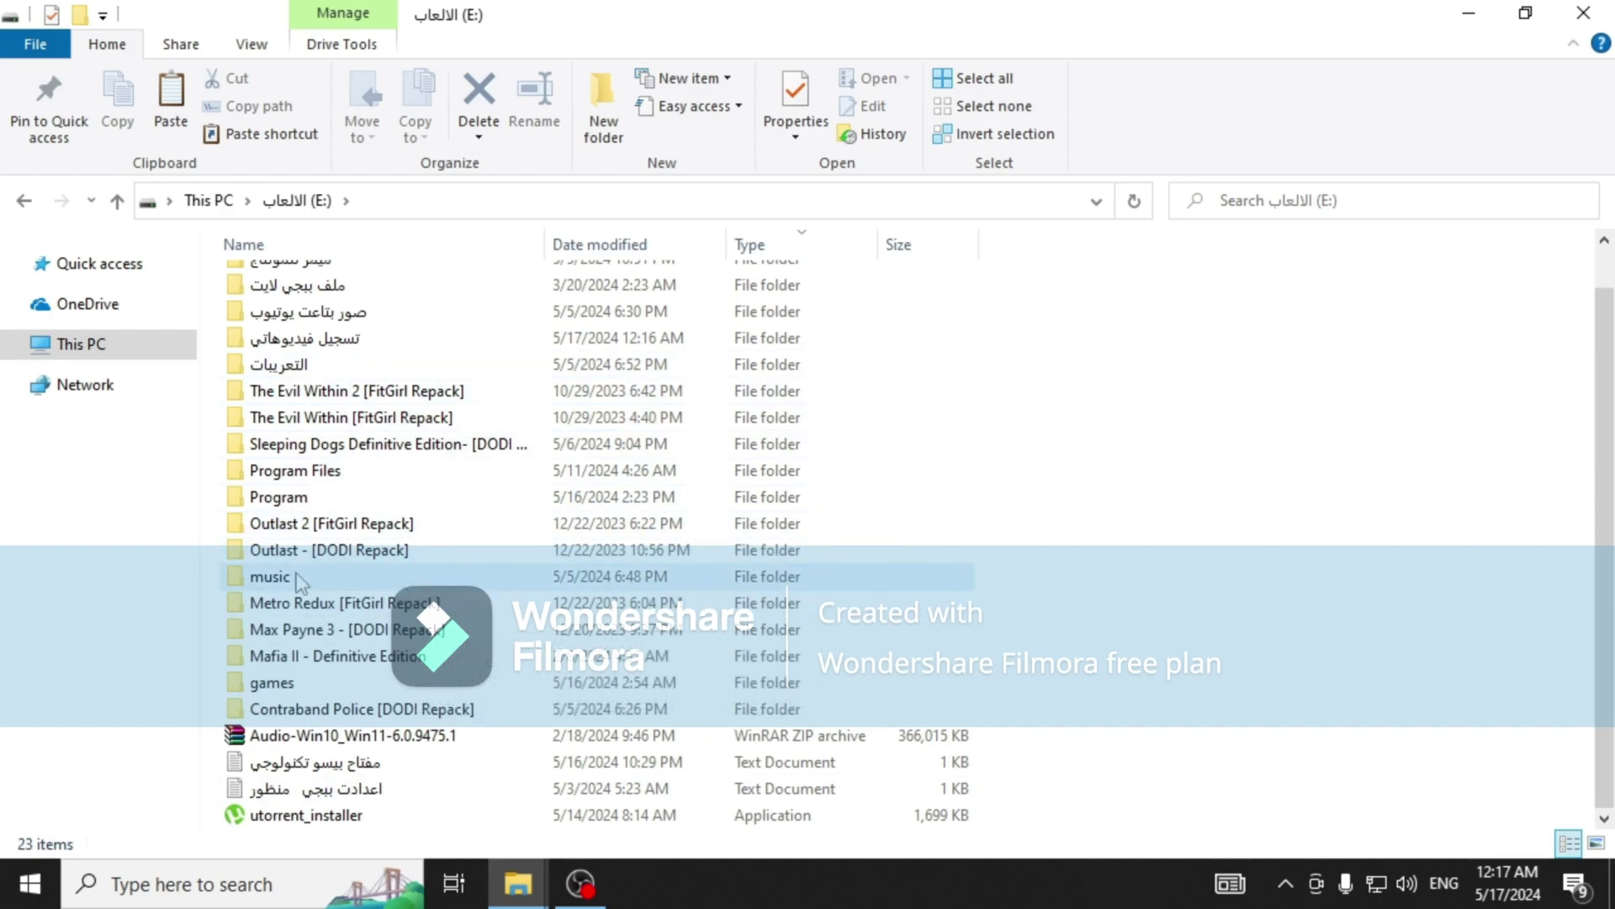
double_click(272, 682)
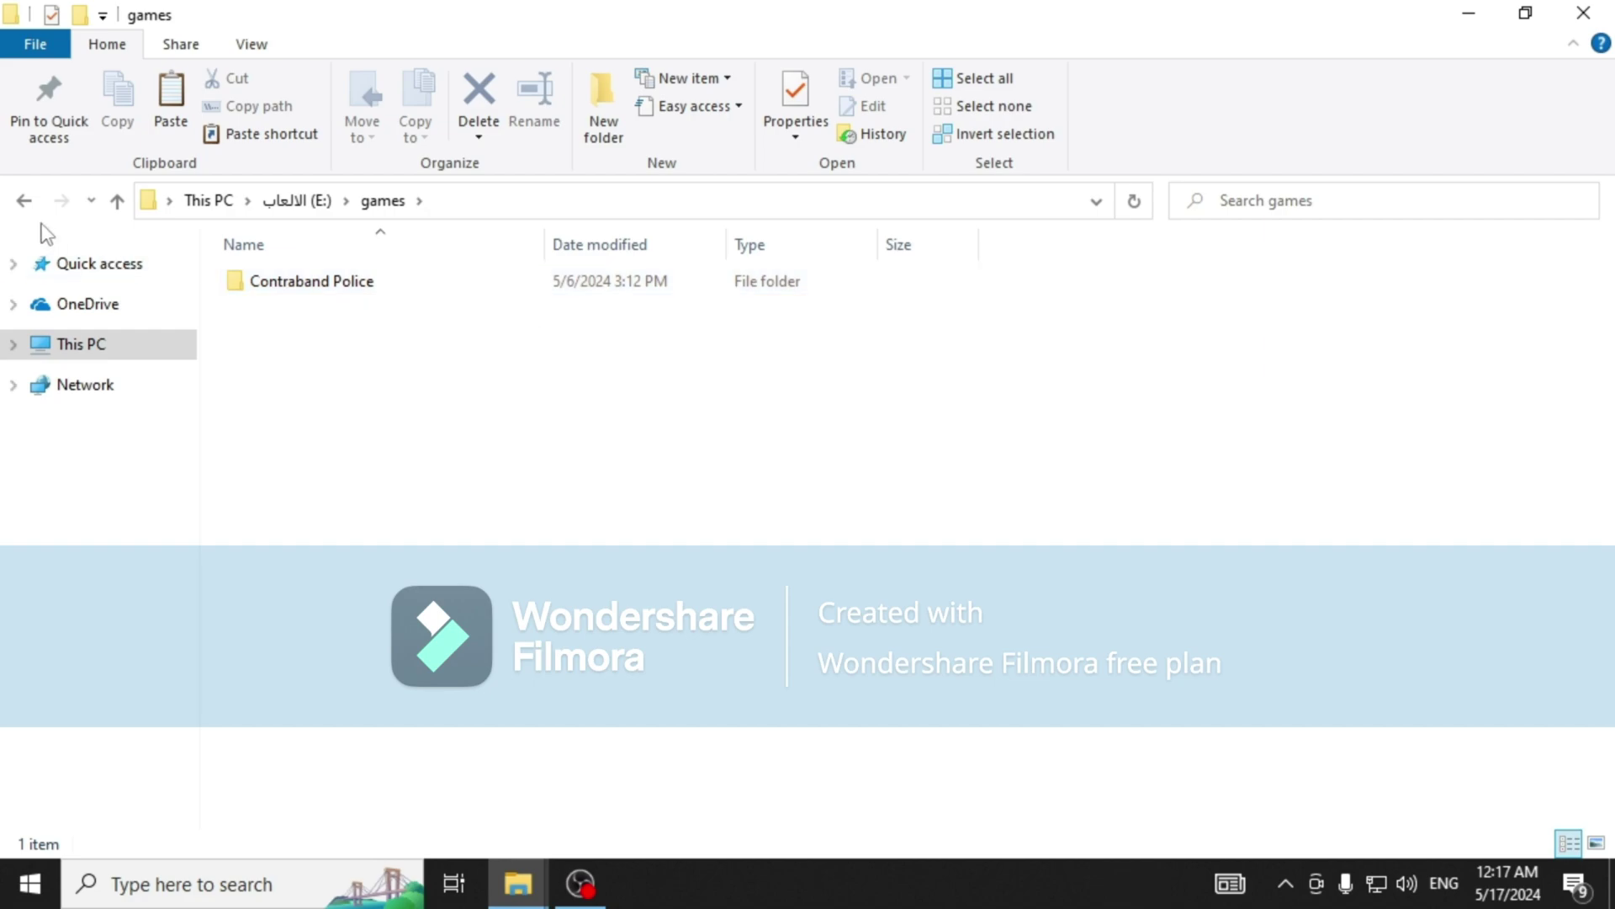
click(23, 200)
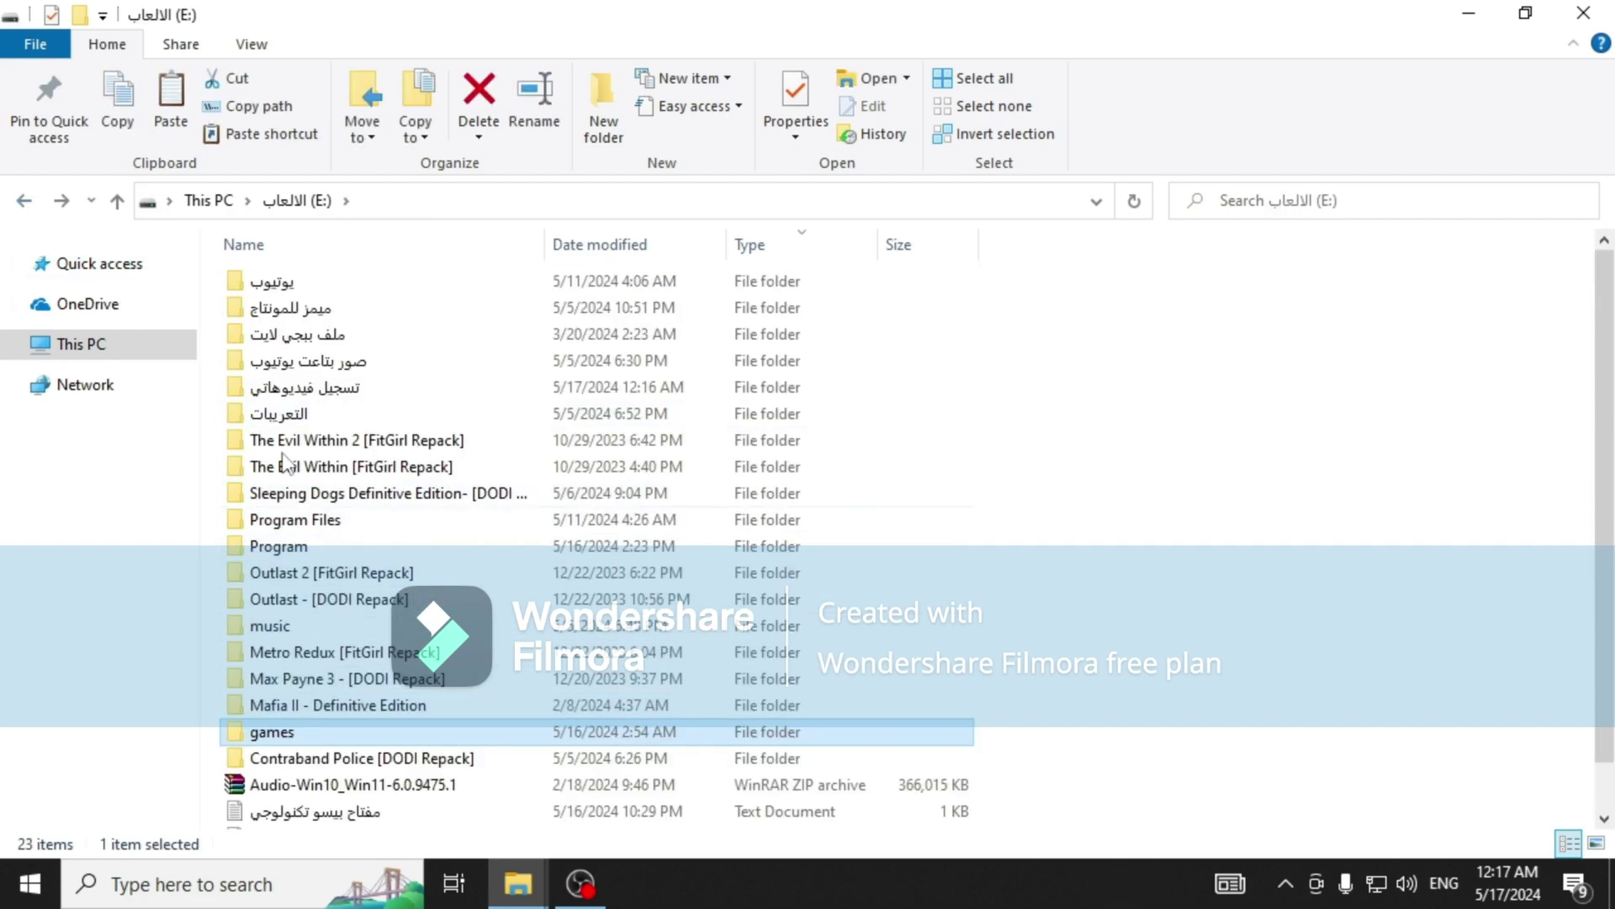
click(289, 741)
double_click(289, 741)
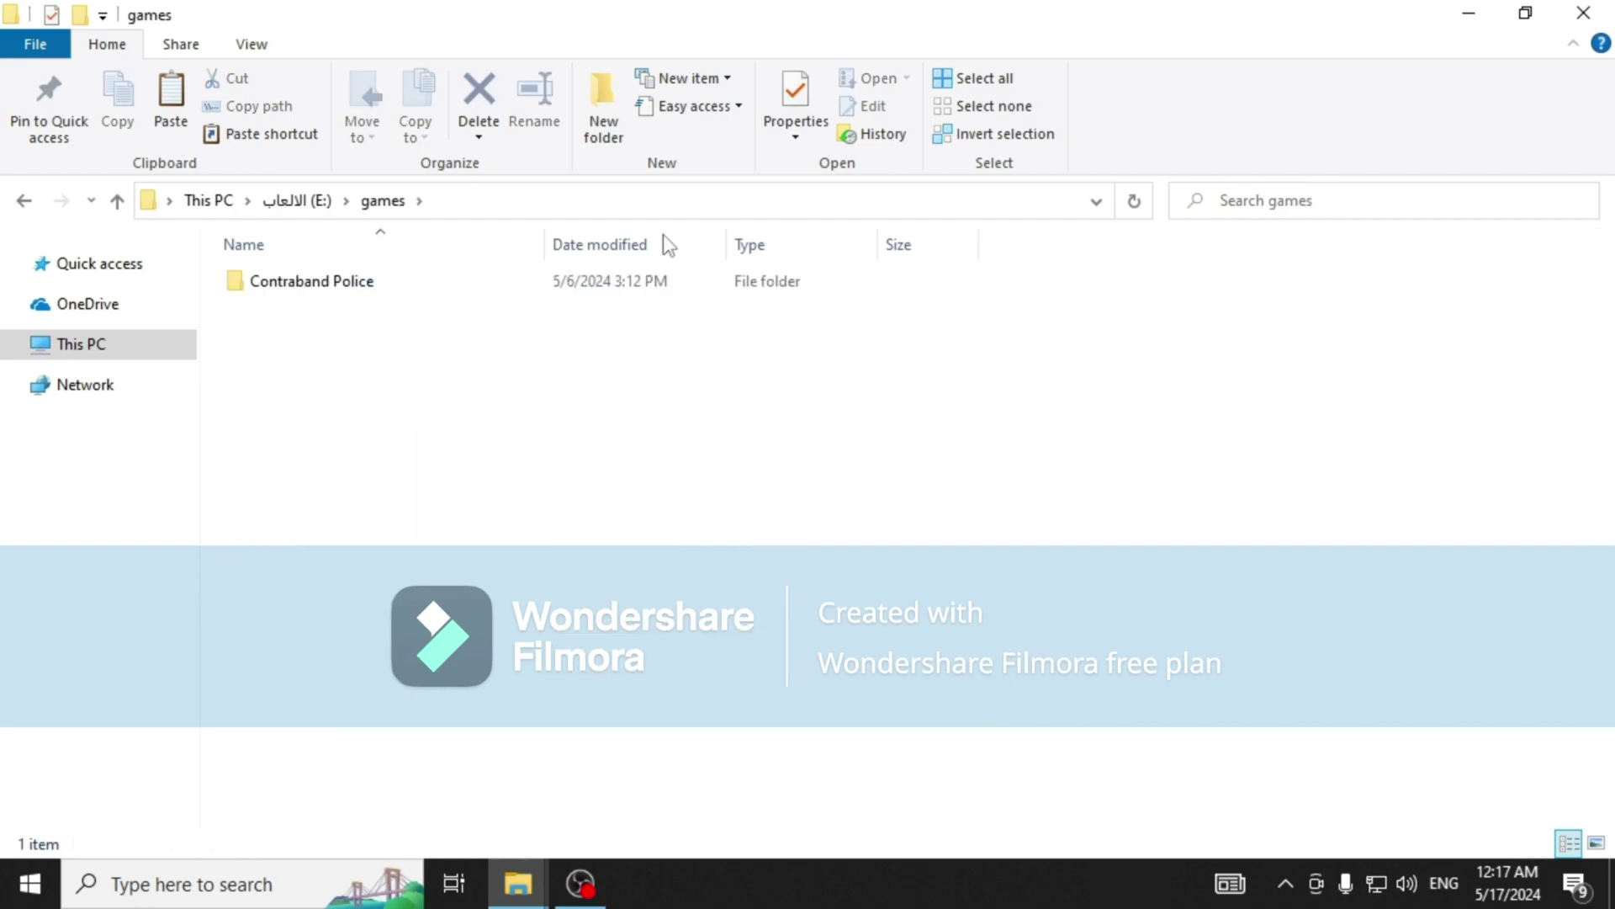
Open the E: drive in a second window beside the games window and move the Contraband Police folder into it.
click(1542, 20)
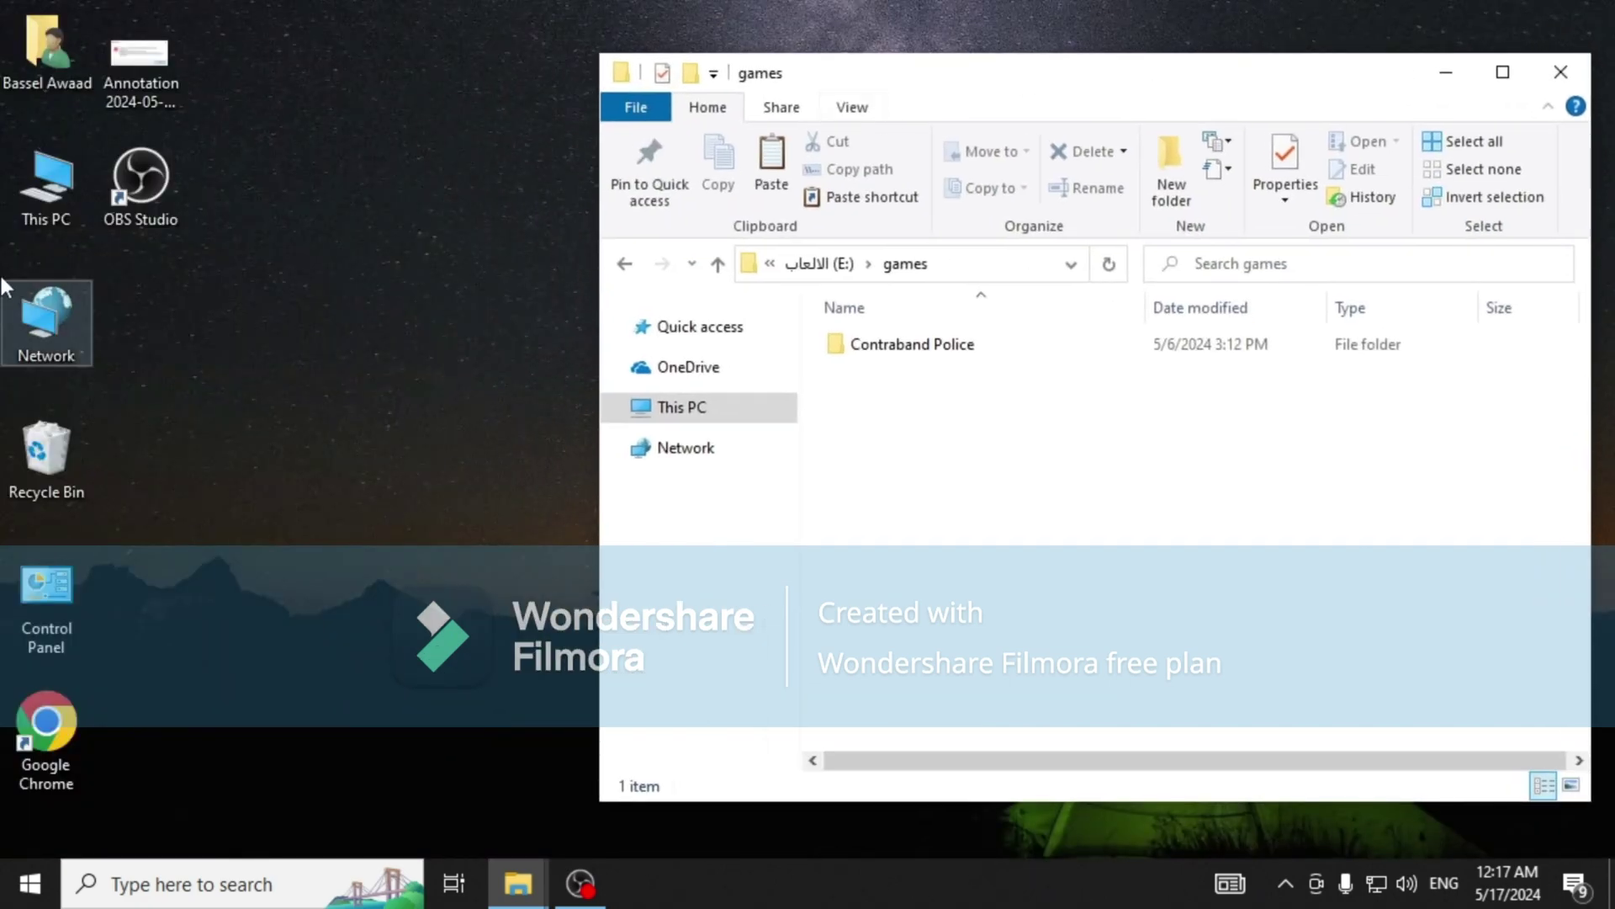
double_click(26, 200)
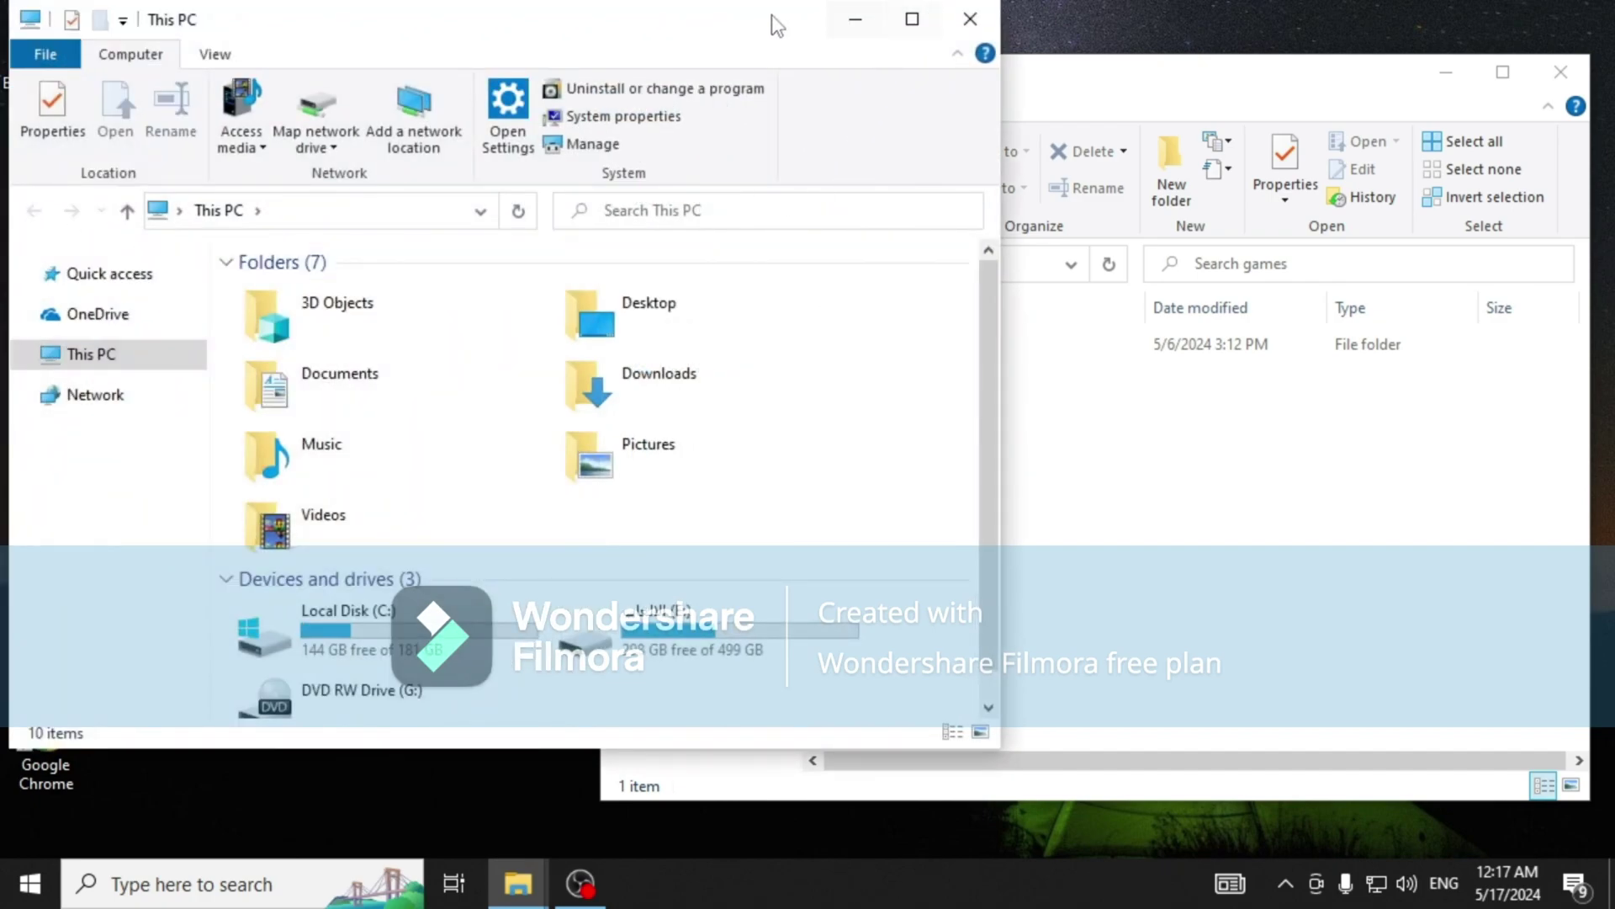
drag(780, 25, 769, 43)
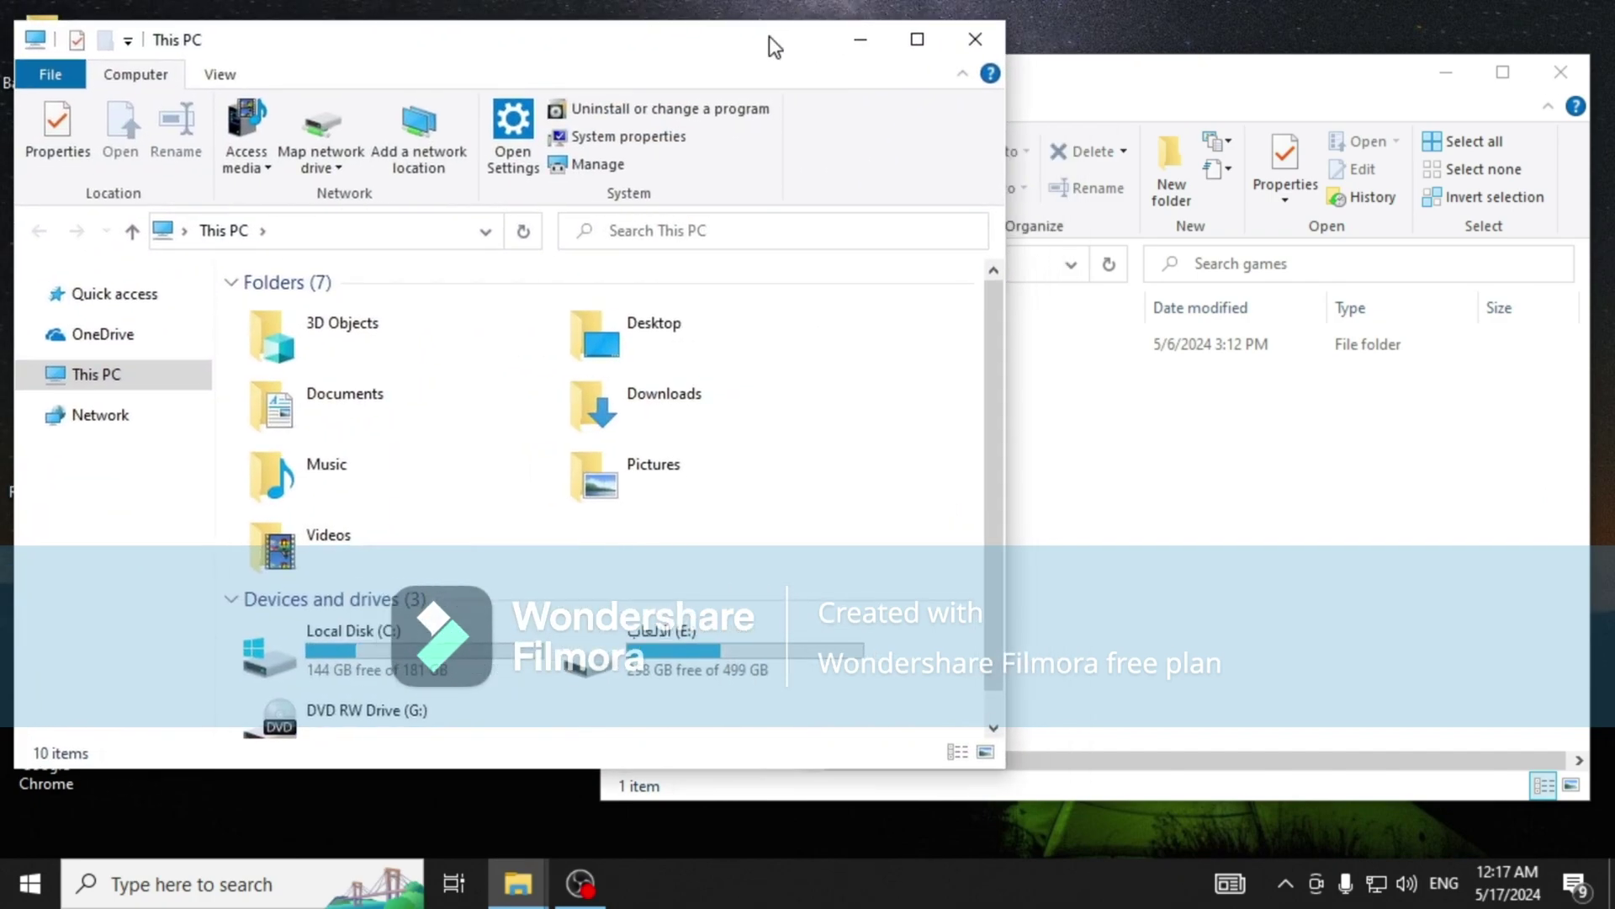
double_click(648, 660)
drag(1186, 99, 1424, 84)
drag(1162, 337, 222, 459)
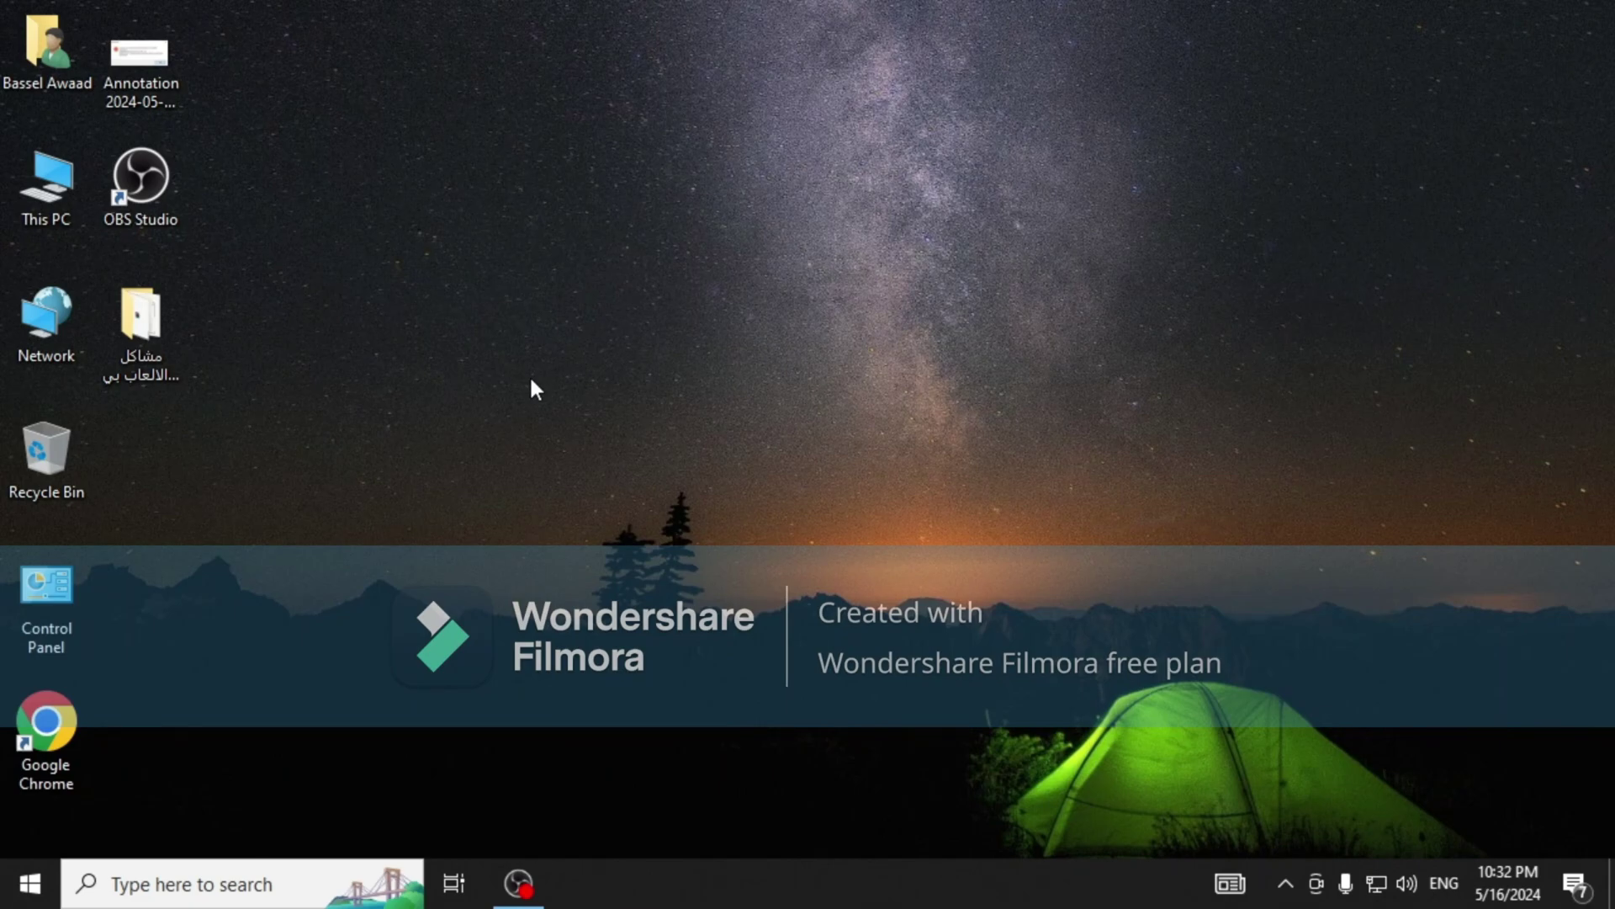
Open the desktop folder مشاكل الالعاب بيسو تكنولوجي to see its files.
click(160, 330)
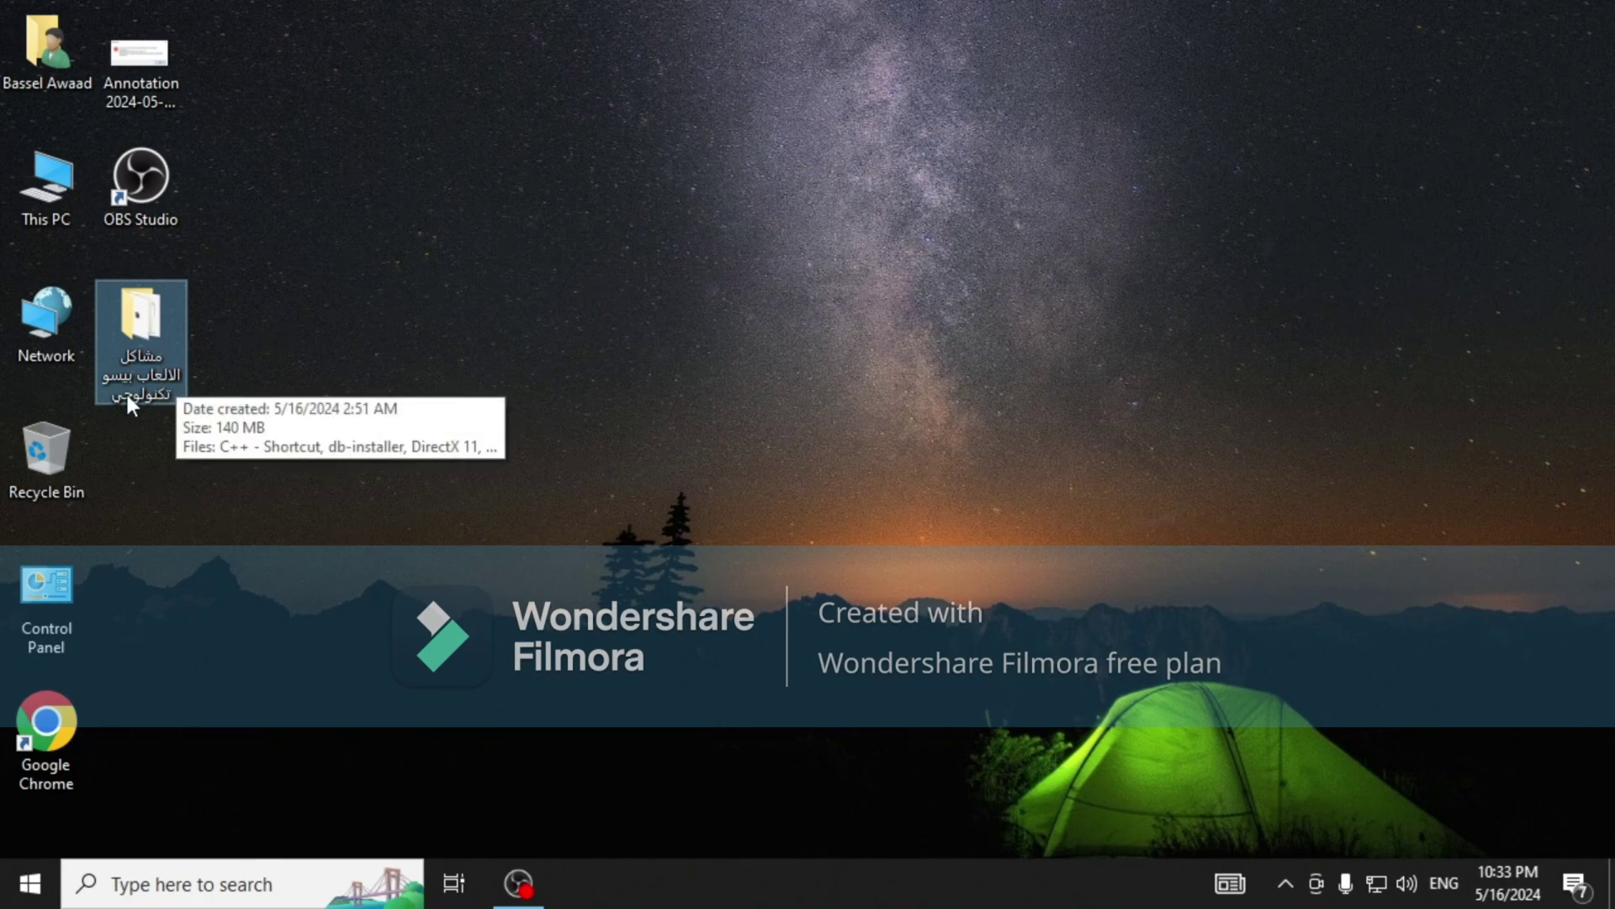
double_click(145, 341)
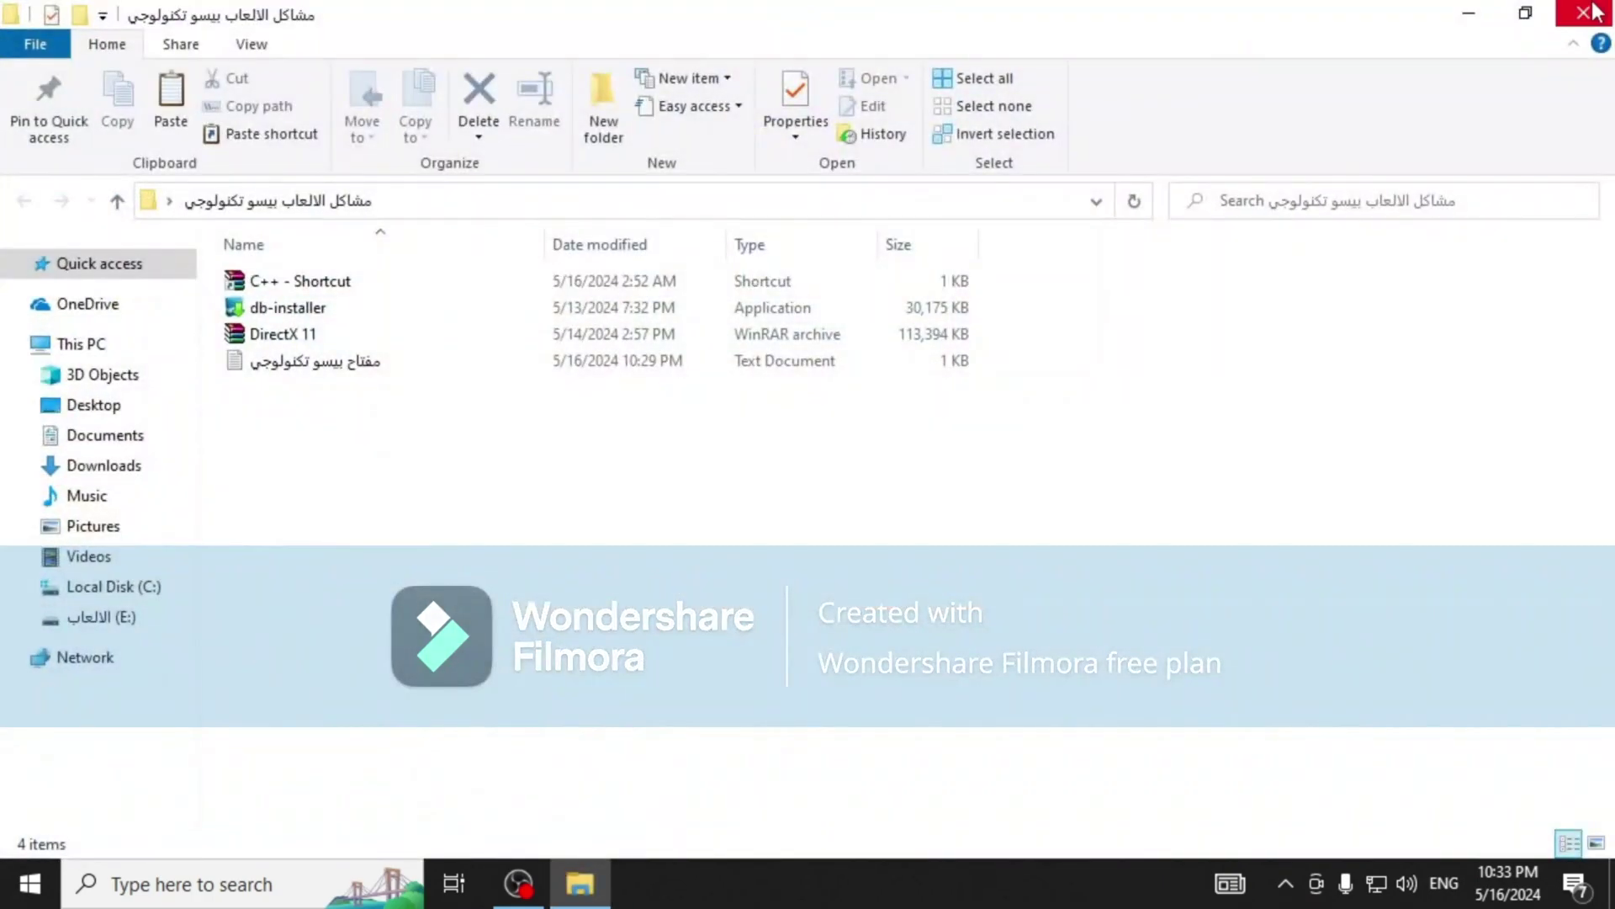
drag(488, 547, 316, 372)
click(335, 400)
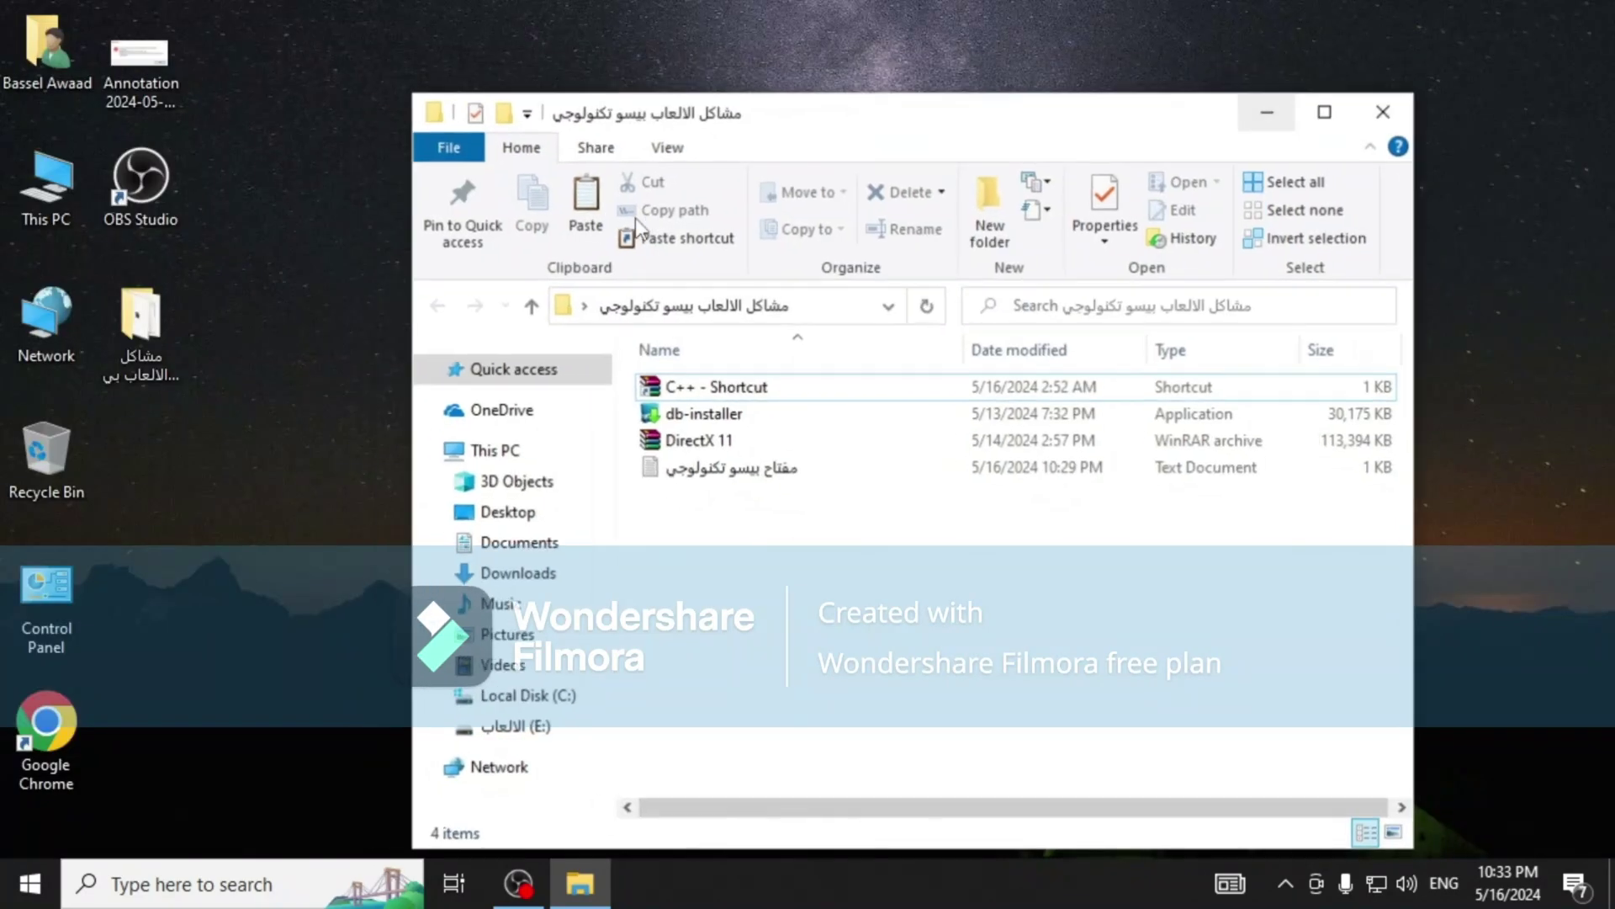
Move all four files from the open folder onto the desktop and close the folder window.
click(1525, 12)
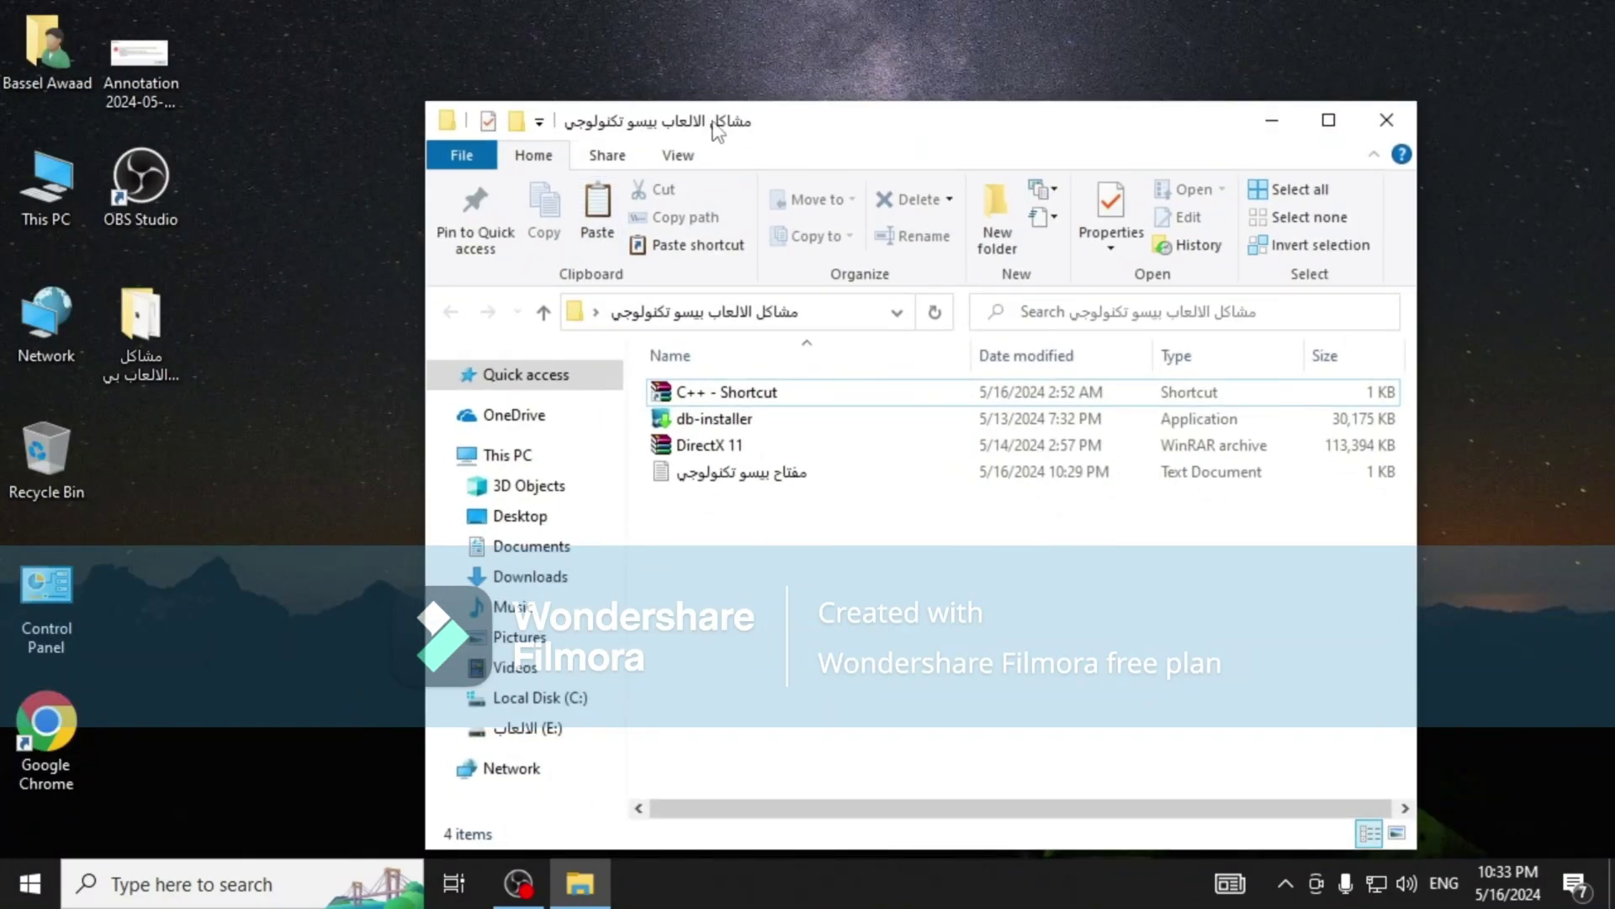
double_click(709, 130)
click(1525, 12)
drag(796, 583, 721, 349)
click(439, 455)
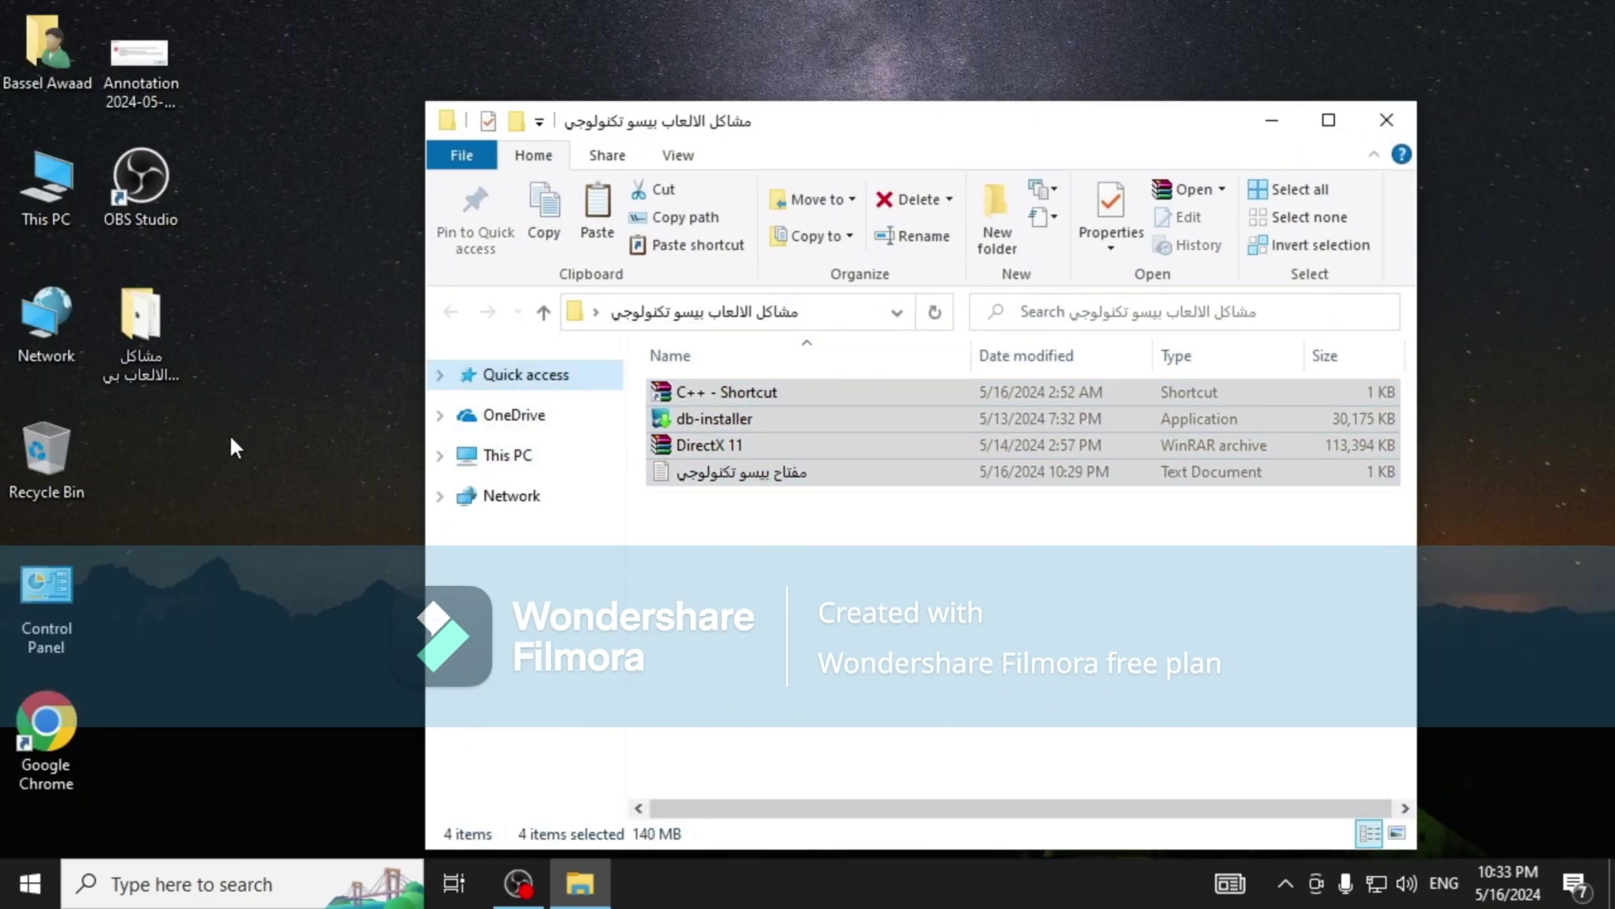
drag(400, 496, 156, 328)
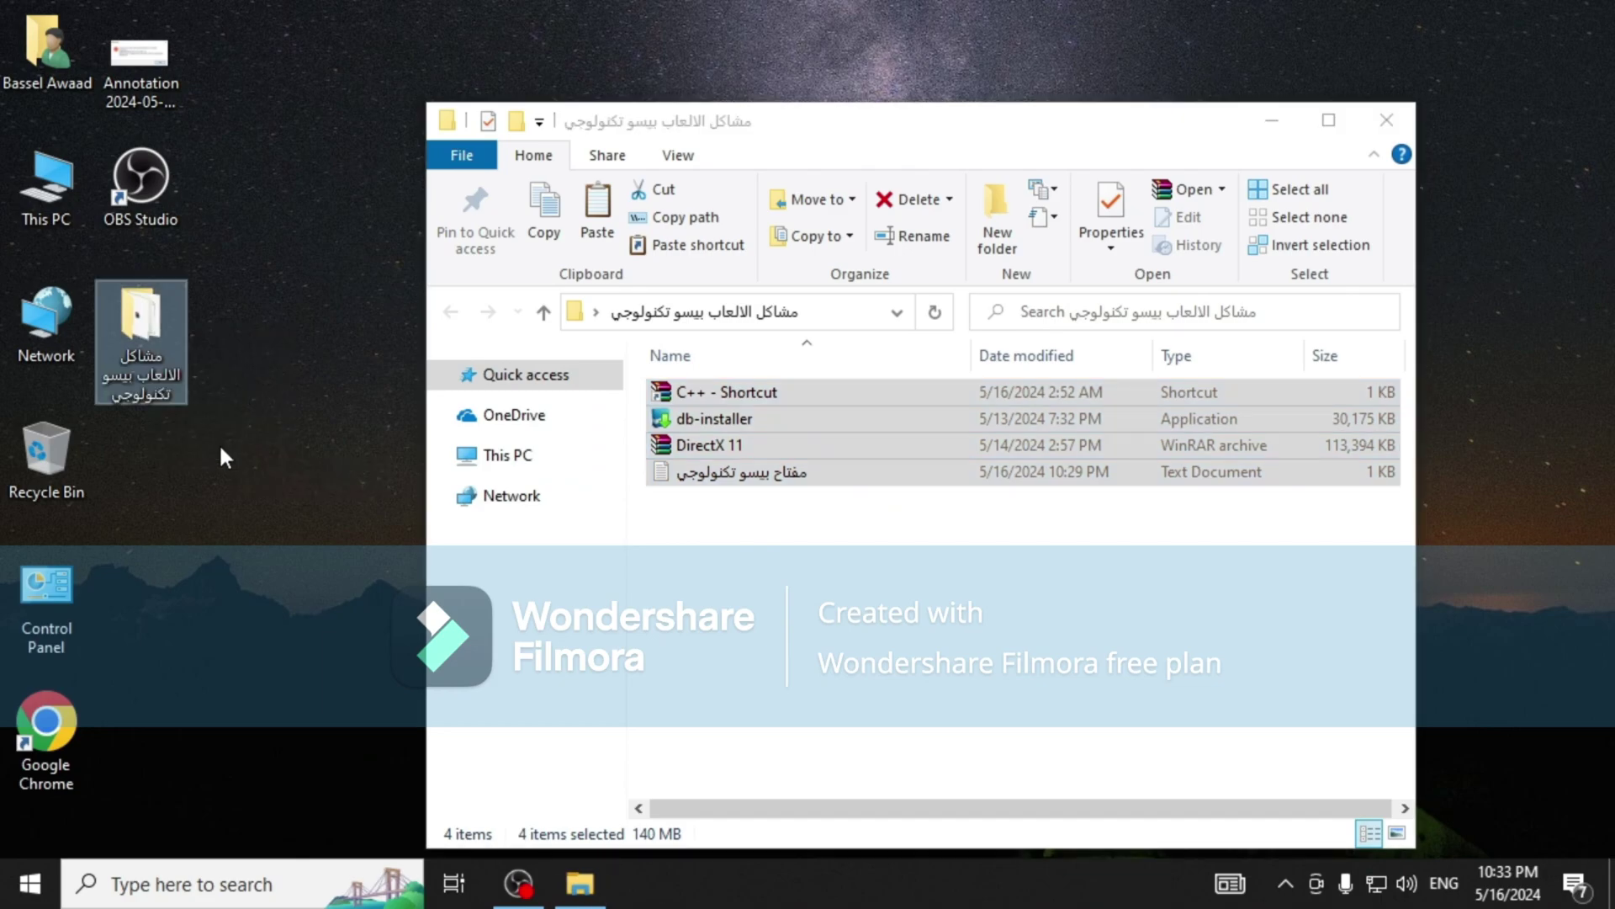
drag(224, 457, 225, 458)
click(1386, 119)
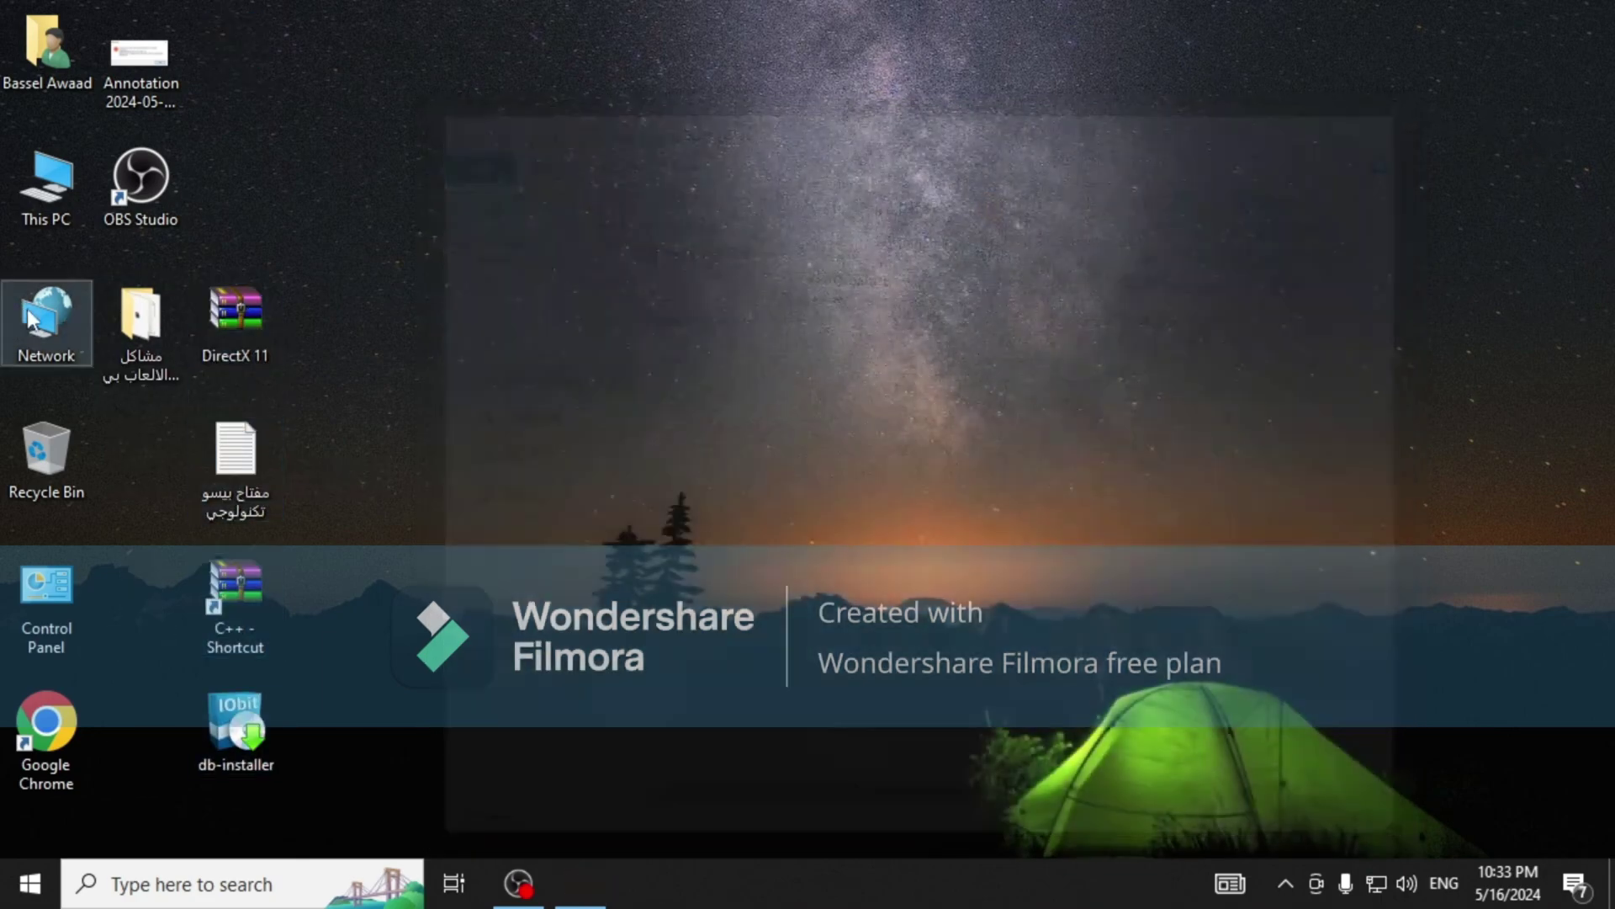
Arrange the DirectX 11 archive, the key text file, the C++ shortcut and db-installer in two separate desktop columns.
drag(213, 320, 1061, 330)
drag(235, 483, 973, 158)
drag(236, 593, 910, 183)
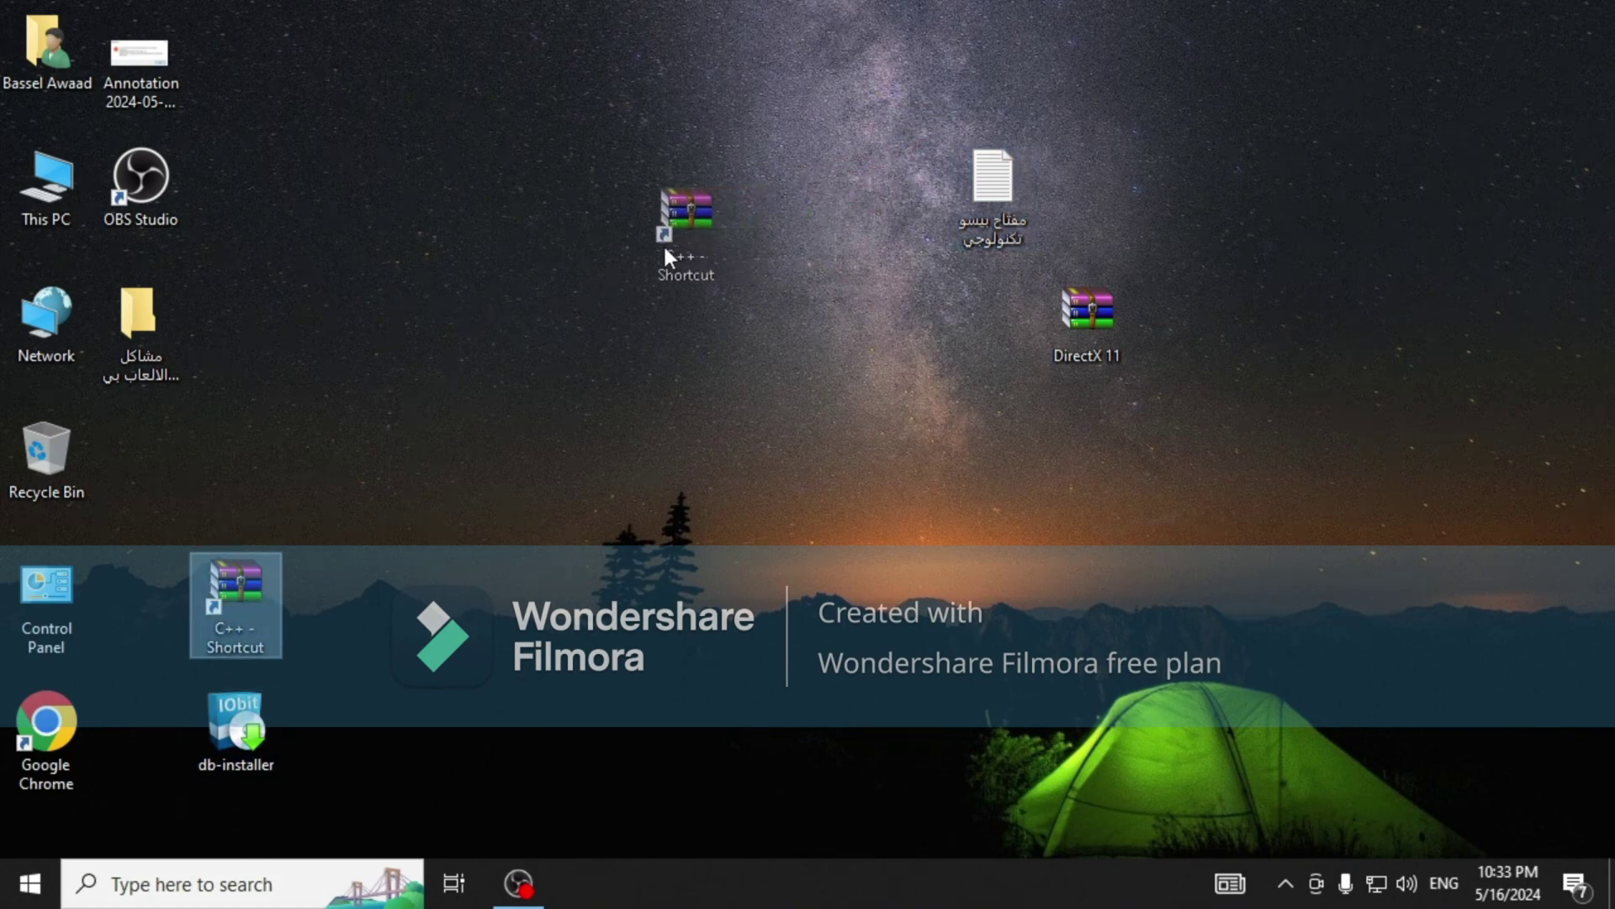
drag(681, 256, 522, 206)
drag(235, 725, 520, 328)
drag(1045, 334, 978, 330)
Launch db-installer to install Driver Booster 11, and run a driver scan in the installed program.
double_click(552, 357)
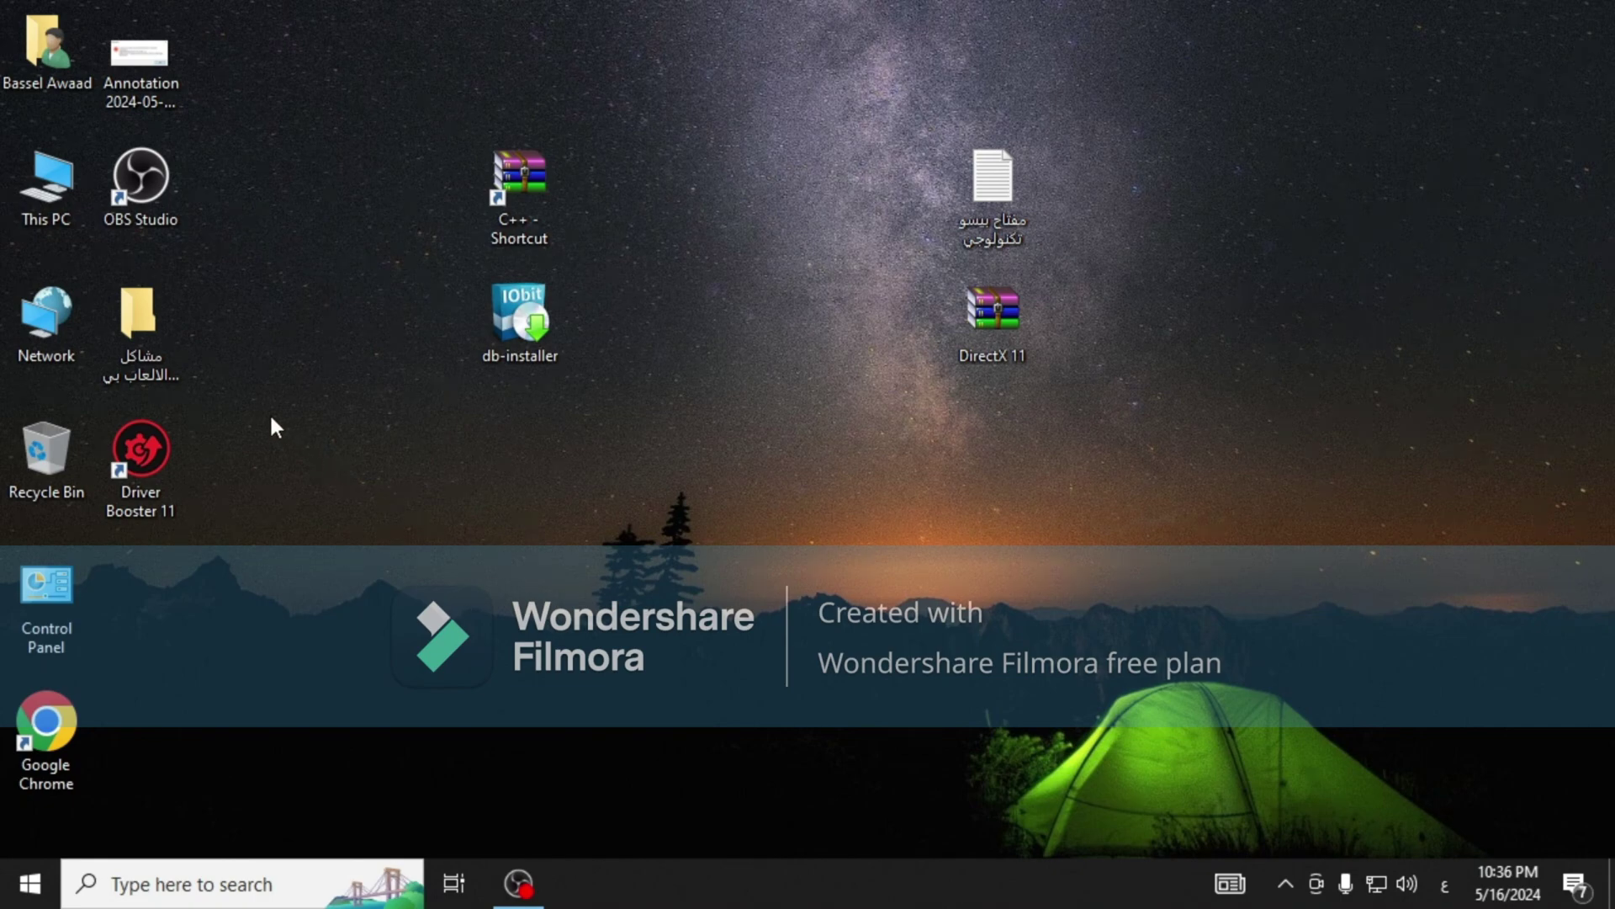
double_click(144, 462)
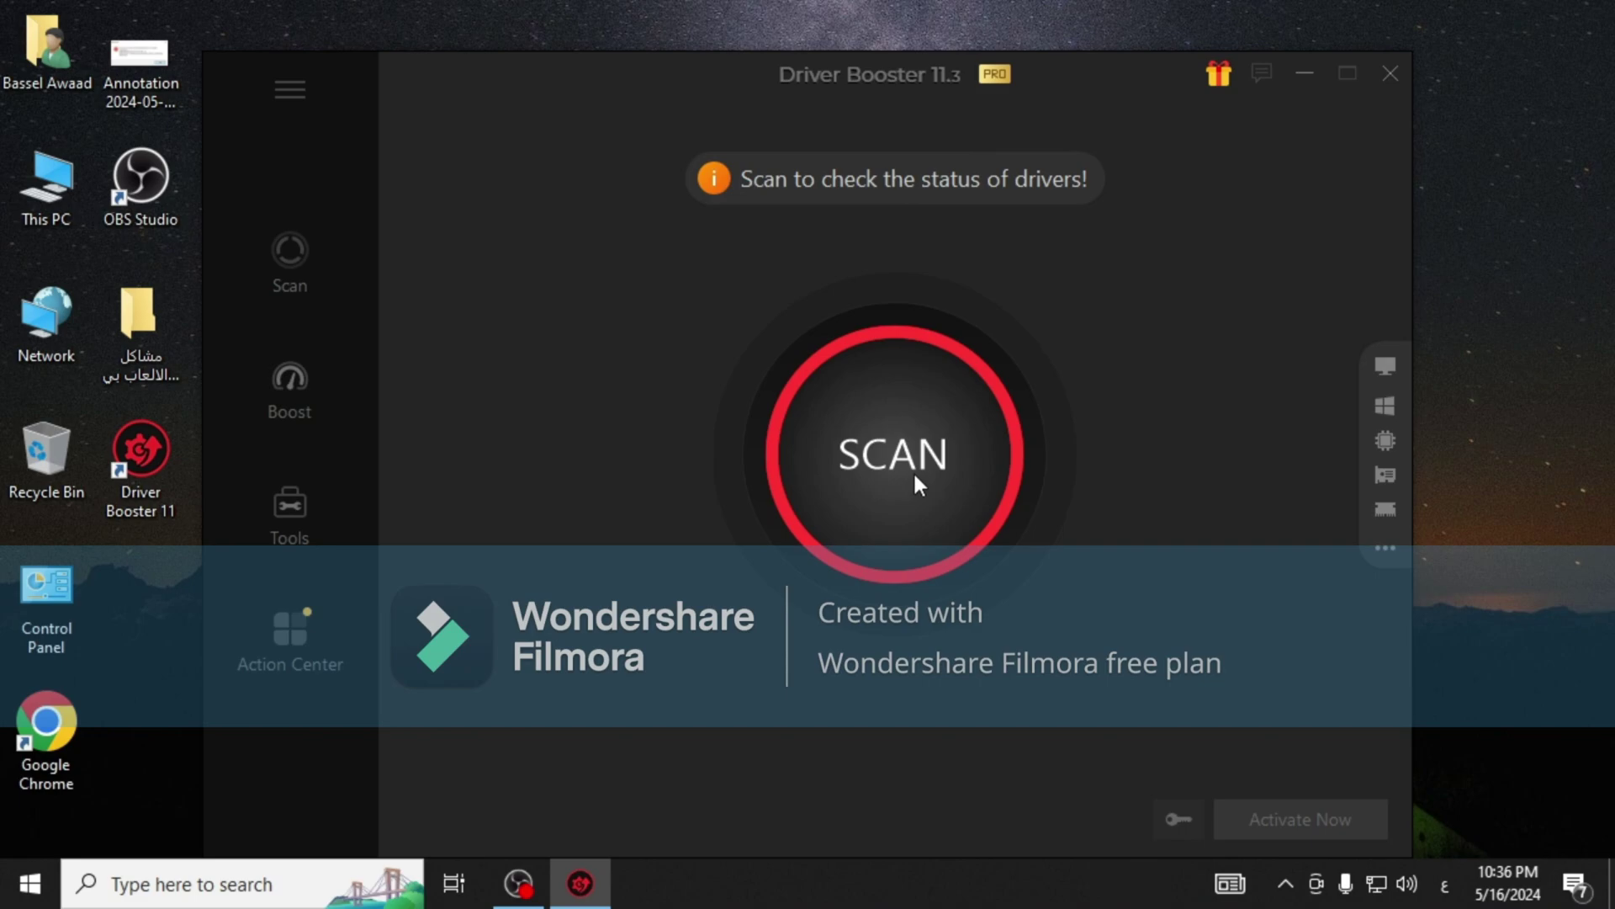
click(910, 472)
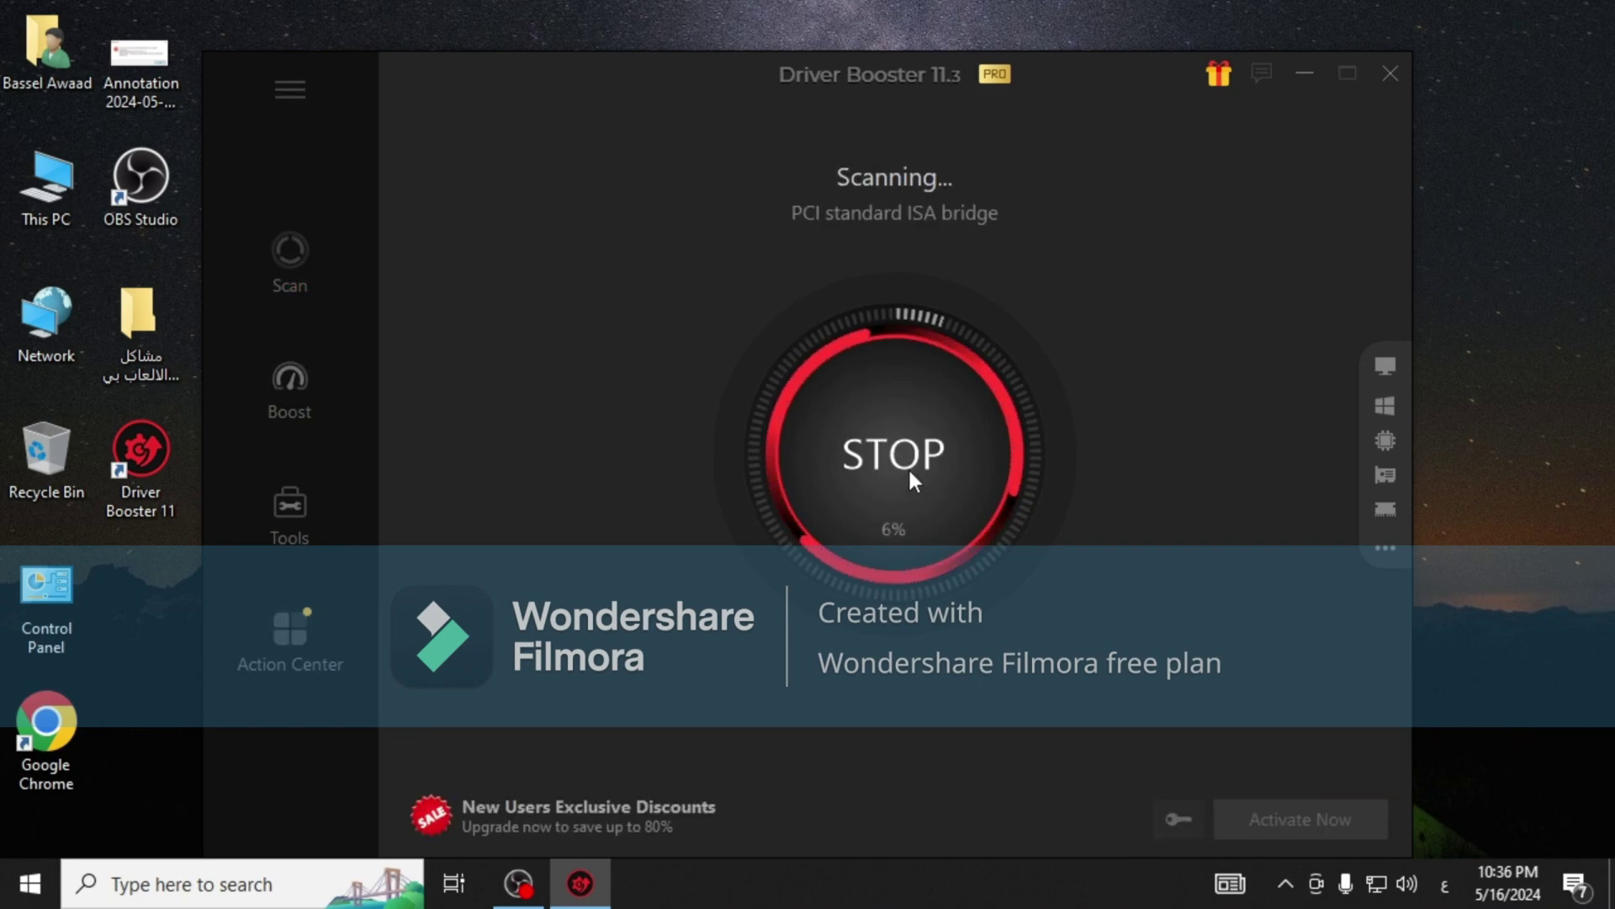
drag(678, 88, 644, 57)
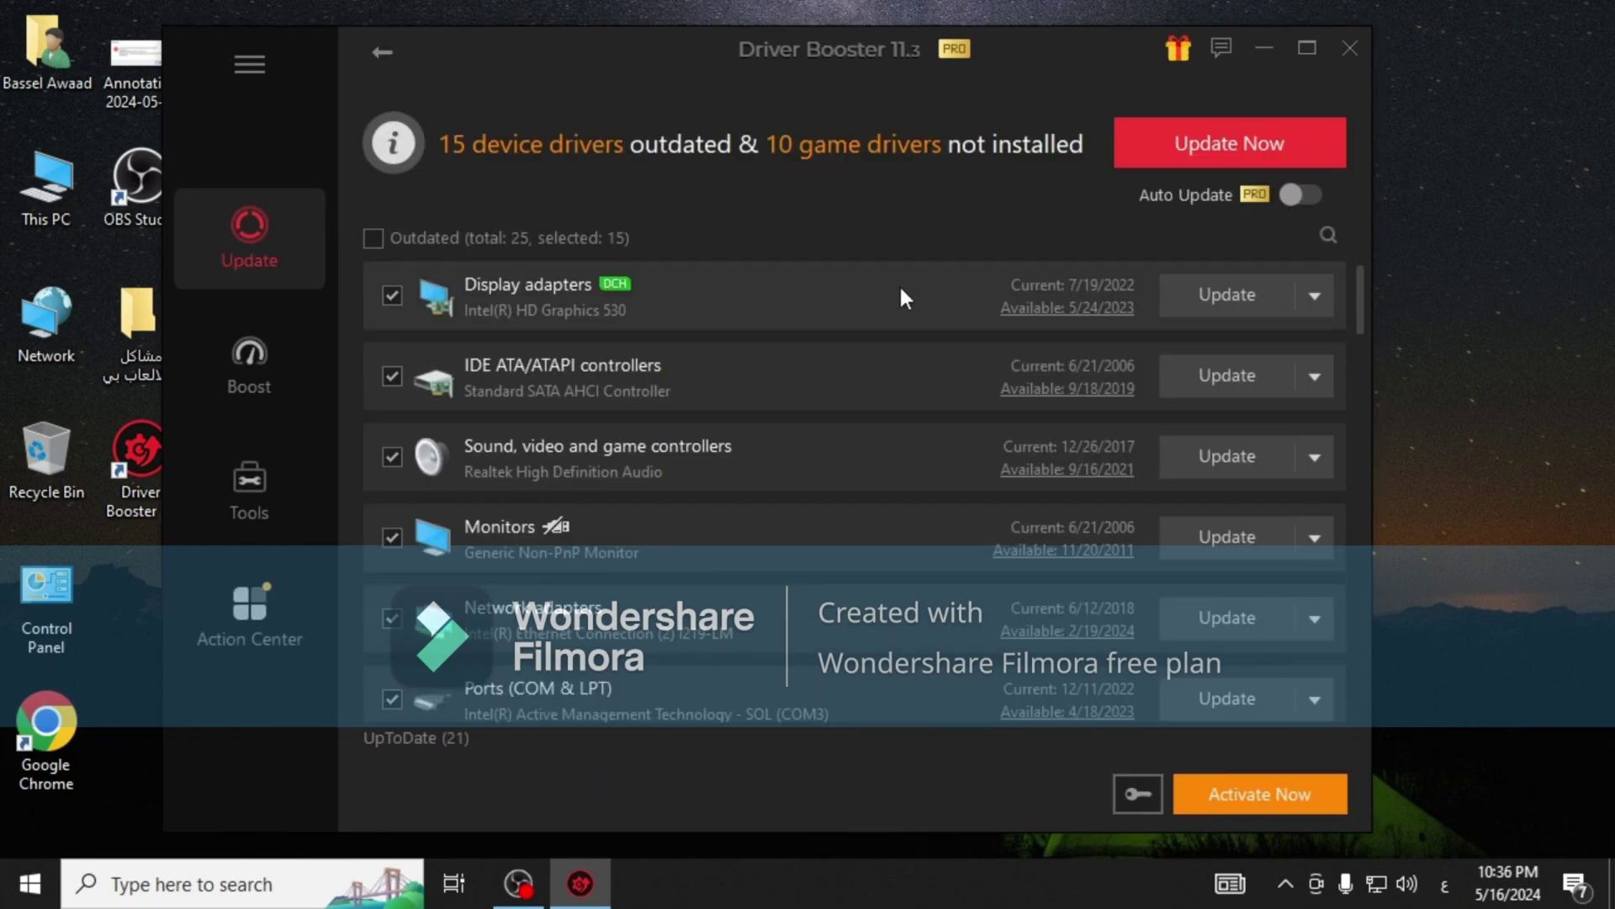
Examine the scan's list of outdated device drivers and missing game drivers.
scroll(436, 429, down, 15)
scroll(555, 337, down, 8)
scroll(503, 410, up, 1)
scroll(492, 436, down, 5)
scroll(492, 446, up, 3)
scroll(492, 471, down, 7)
scroll(492, 525, down, 2)
scroll(489, 509, up, 8)
scroll(490, 508, up, 10)
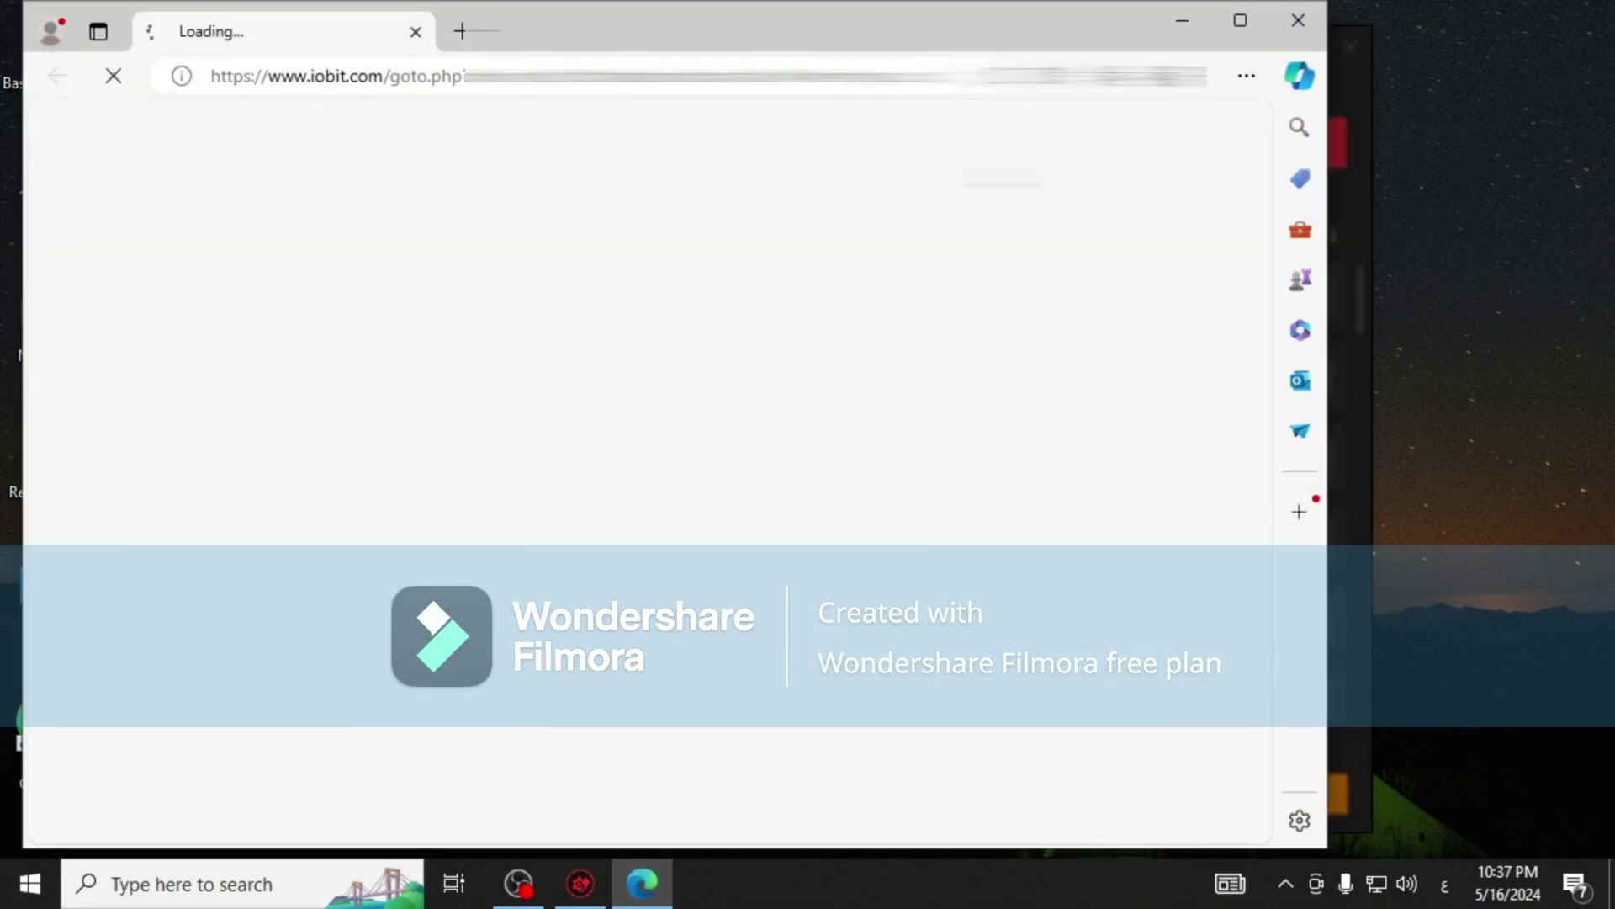
Copy the first licence key from the desktop key file and activate Driver Booster with that licence key.
click(1298, 20)
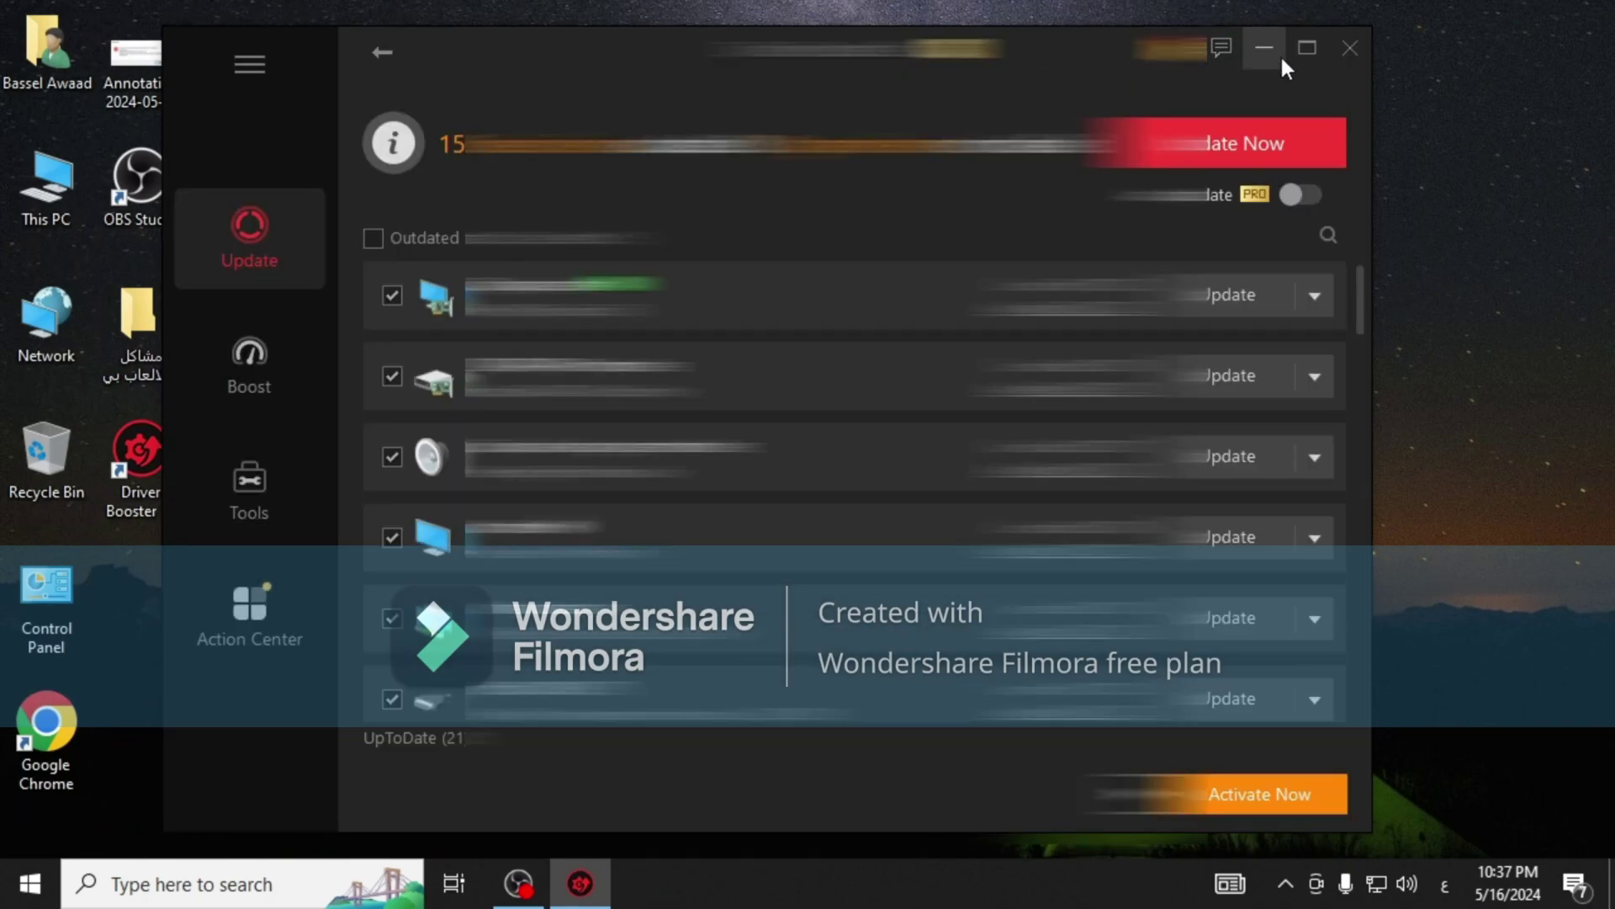
click(1270, 51)
double_click(1002, 209)
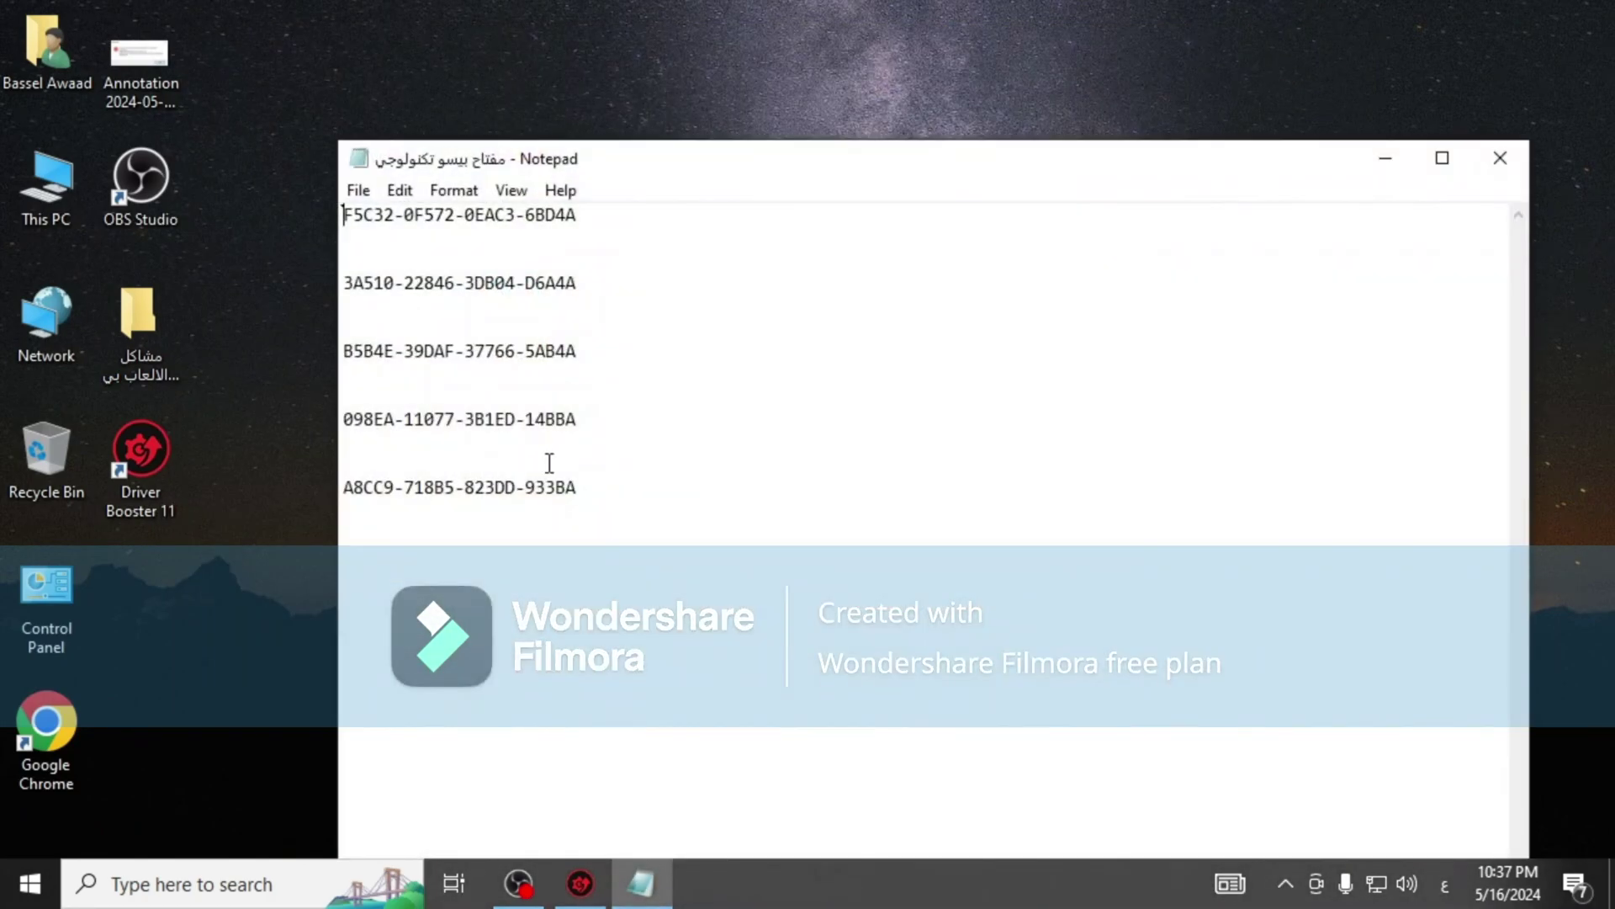
key(ctrl+a)
click(577, 217)
drag(578, 217, 346, 217)
right_click(349, 217)
click(468, 302)
key(alt+Tab)
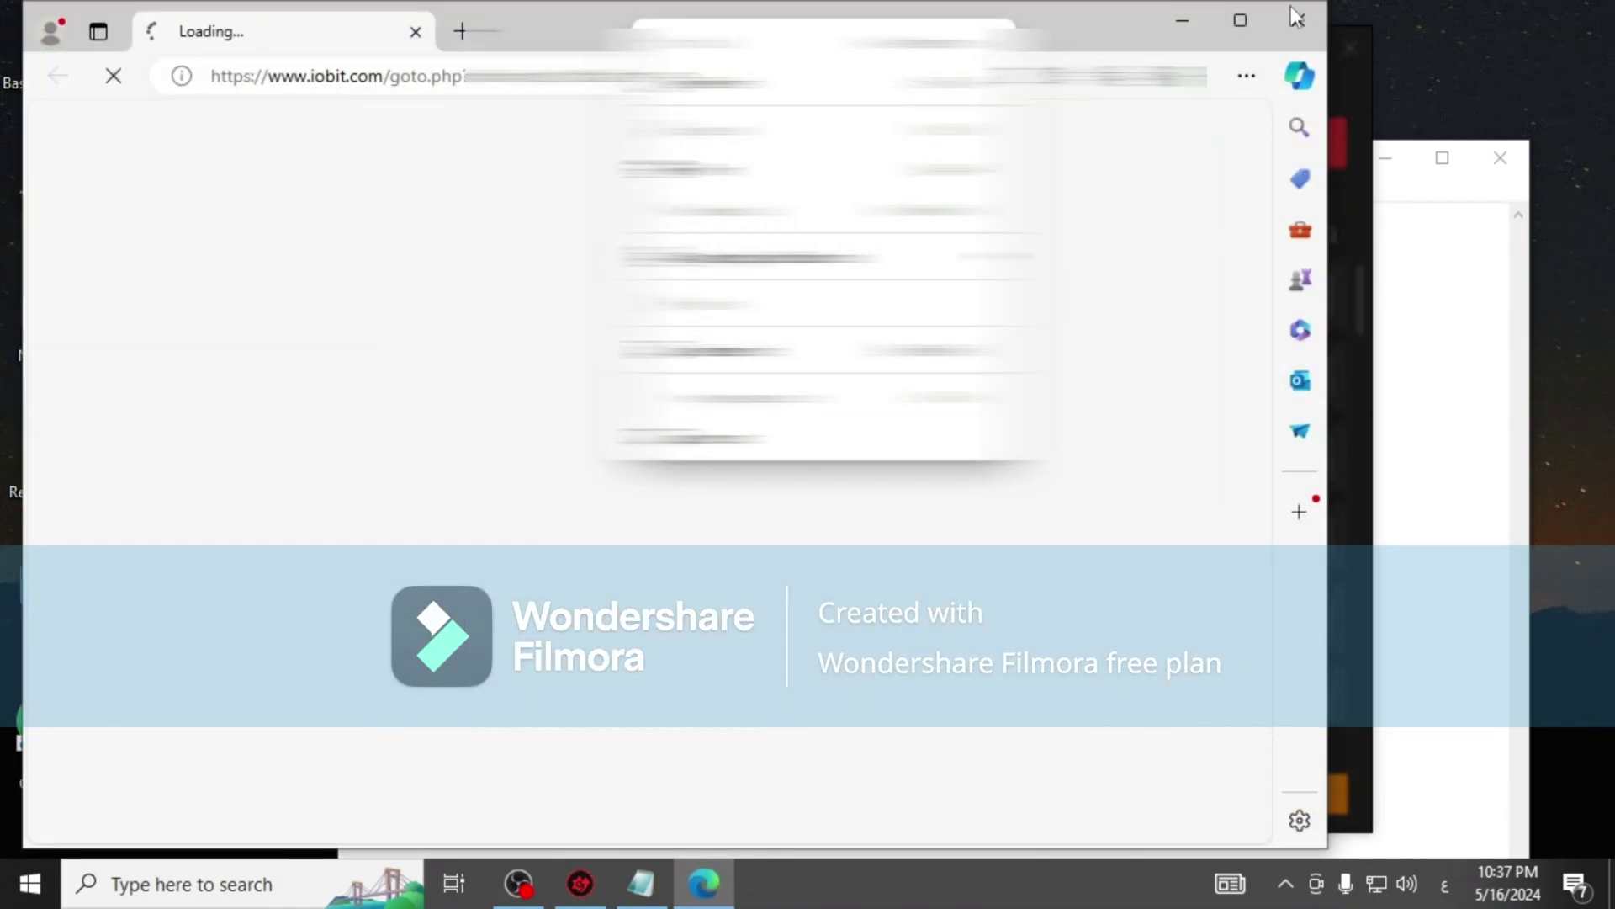
click(1295, 20)
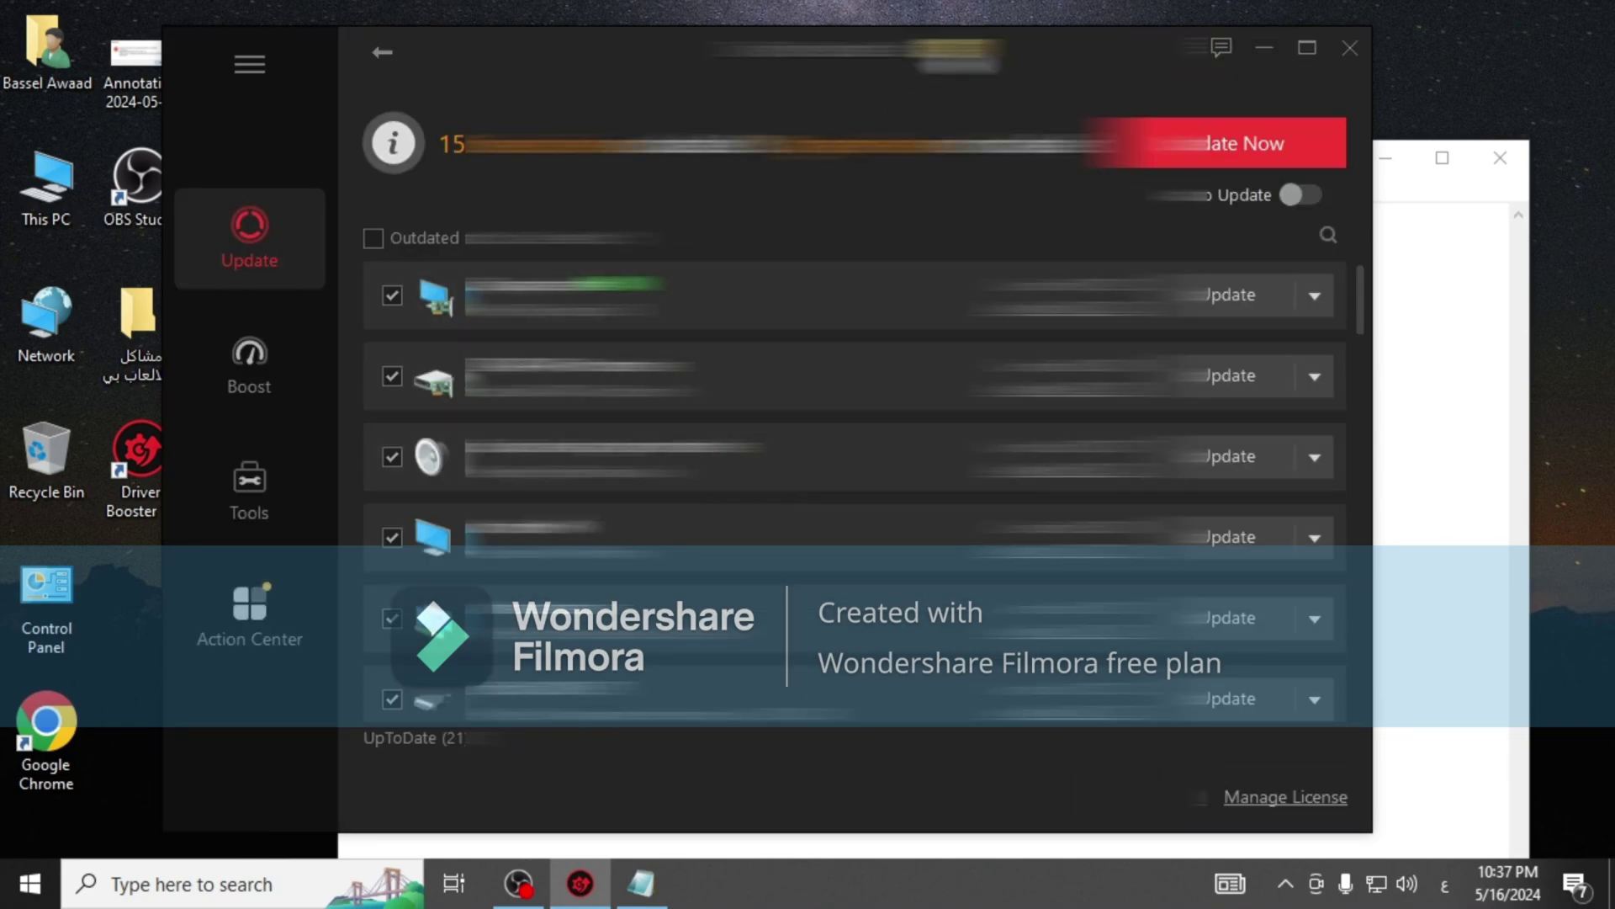
Select all outdated device drivers and missing game drivers for updating.
scroll(491, 412, down, 10)
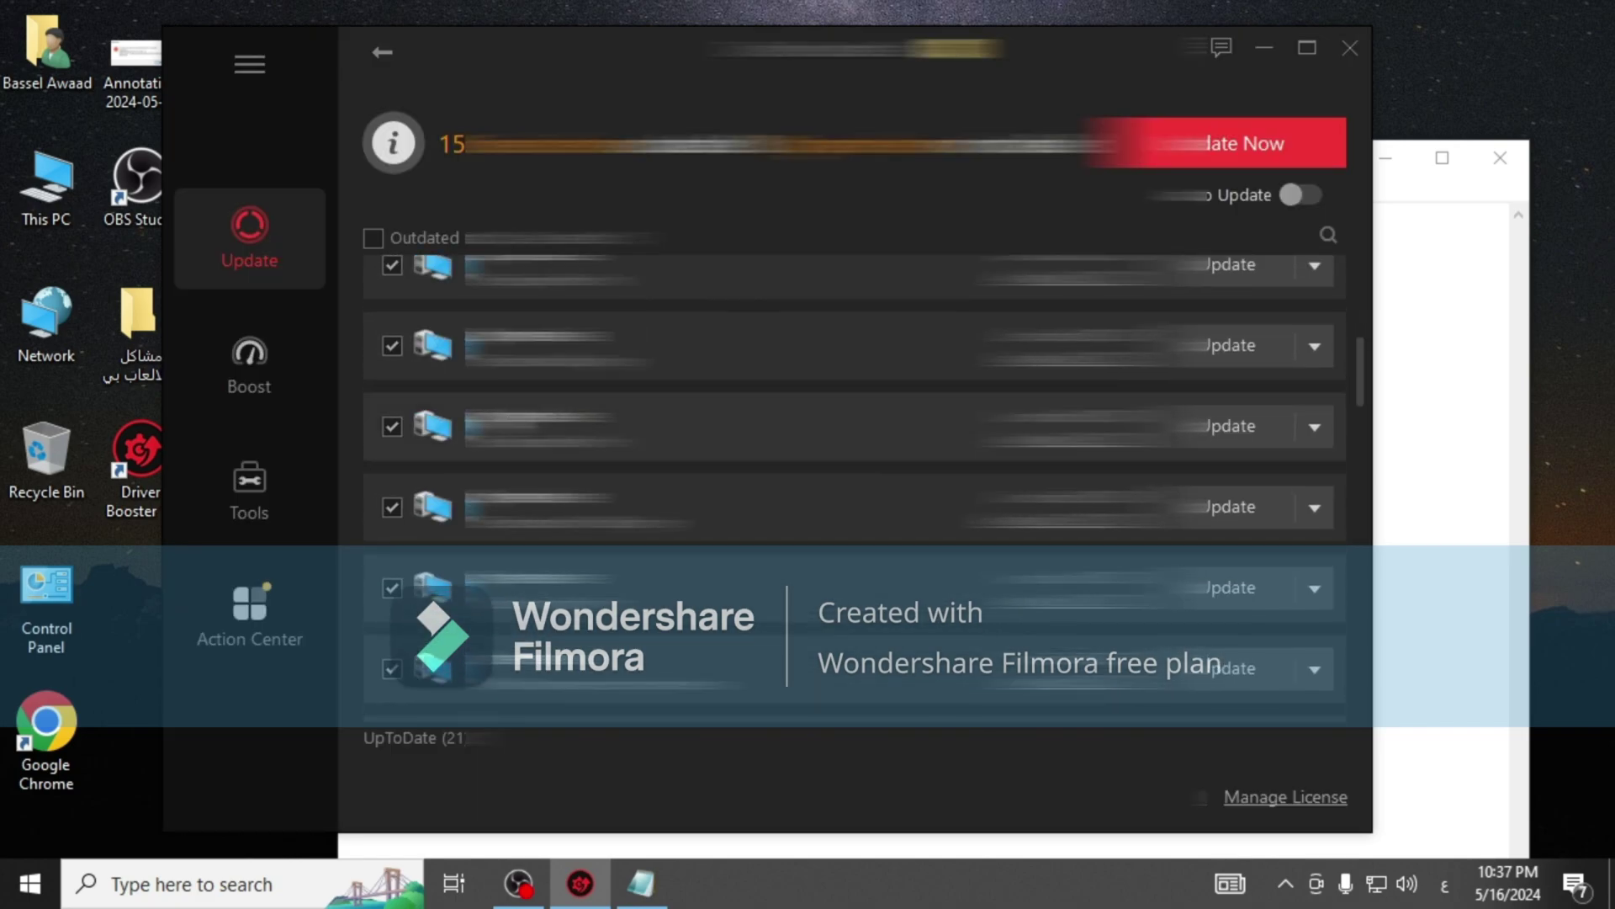
scroll(606, 337, up, 3)
click(373, 238)
scroll(437, 420, down, 15)
scroll(438, 429, down, 6)
scroll(468, 403, up, 10)
scroll(778, 556, up, 5)
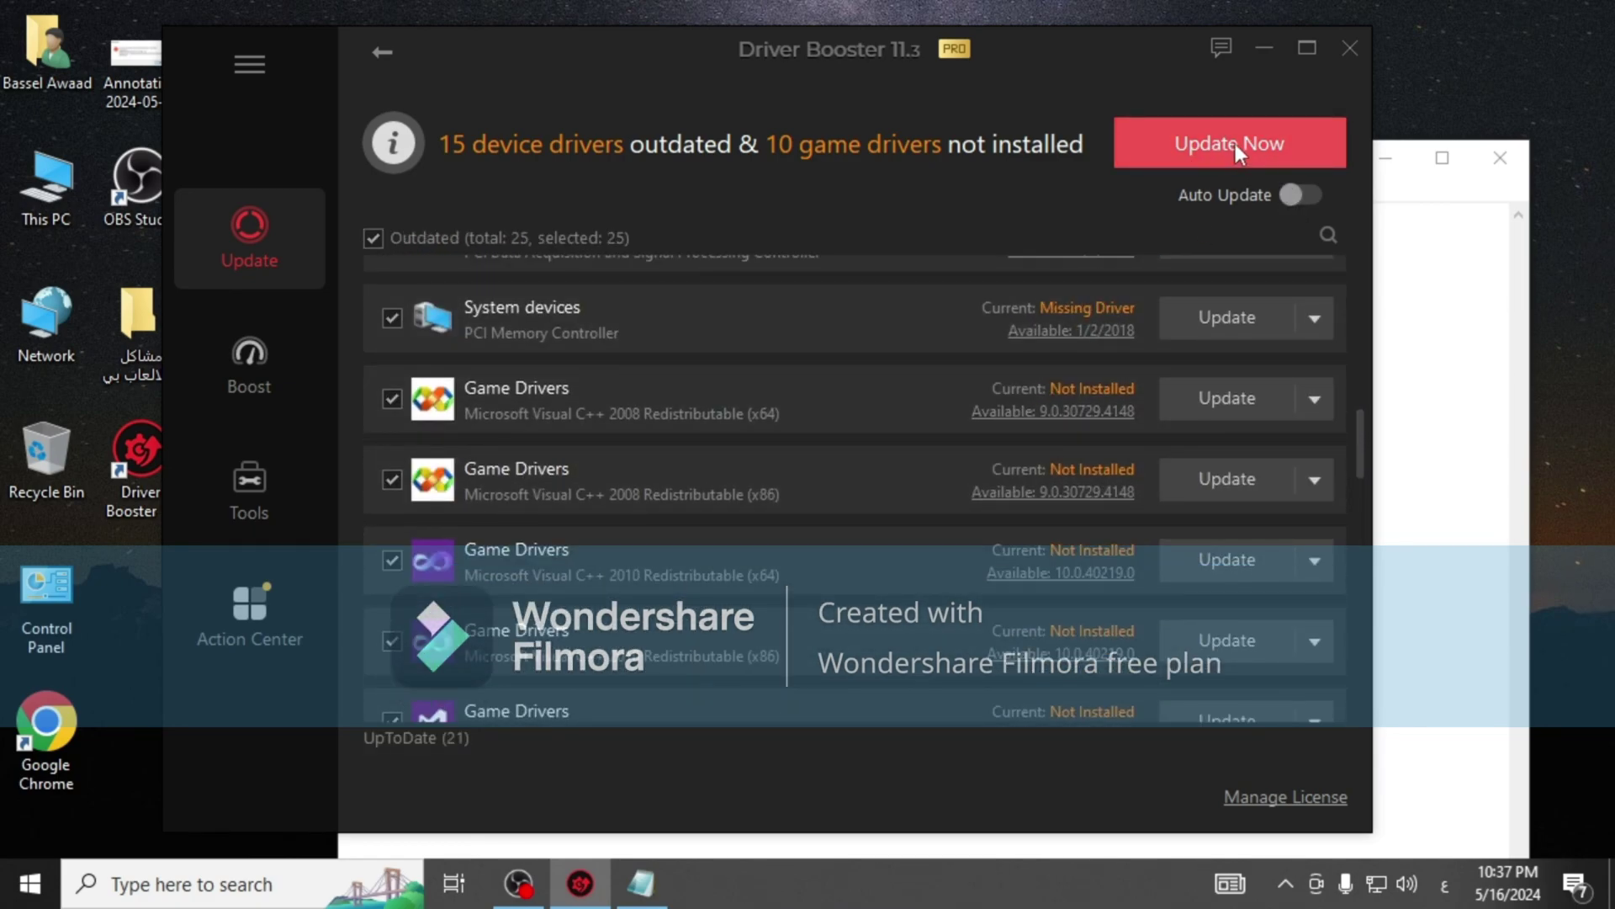
Start updating the selected drivers, accepting the installation notices, and close the key text file.
click(1234, 142)
click(1500, 161)
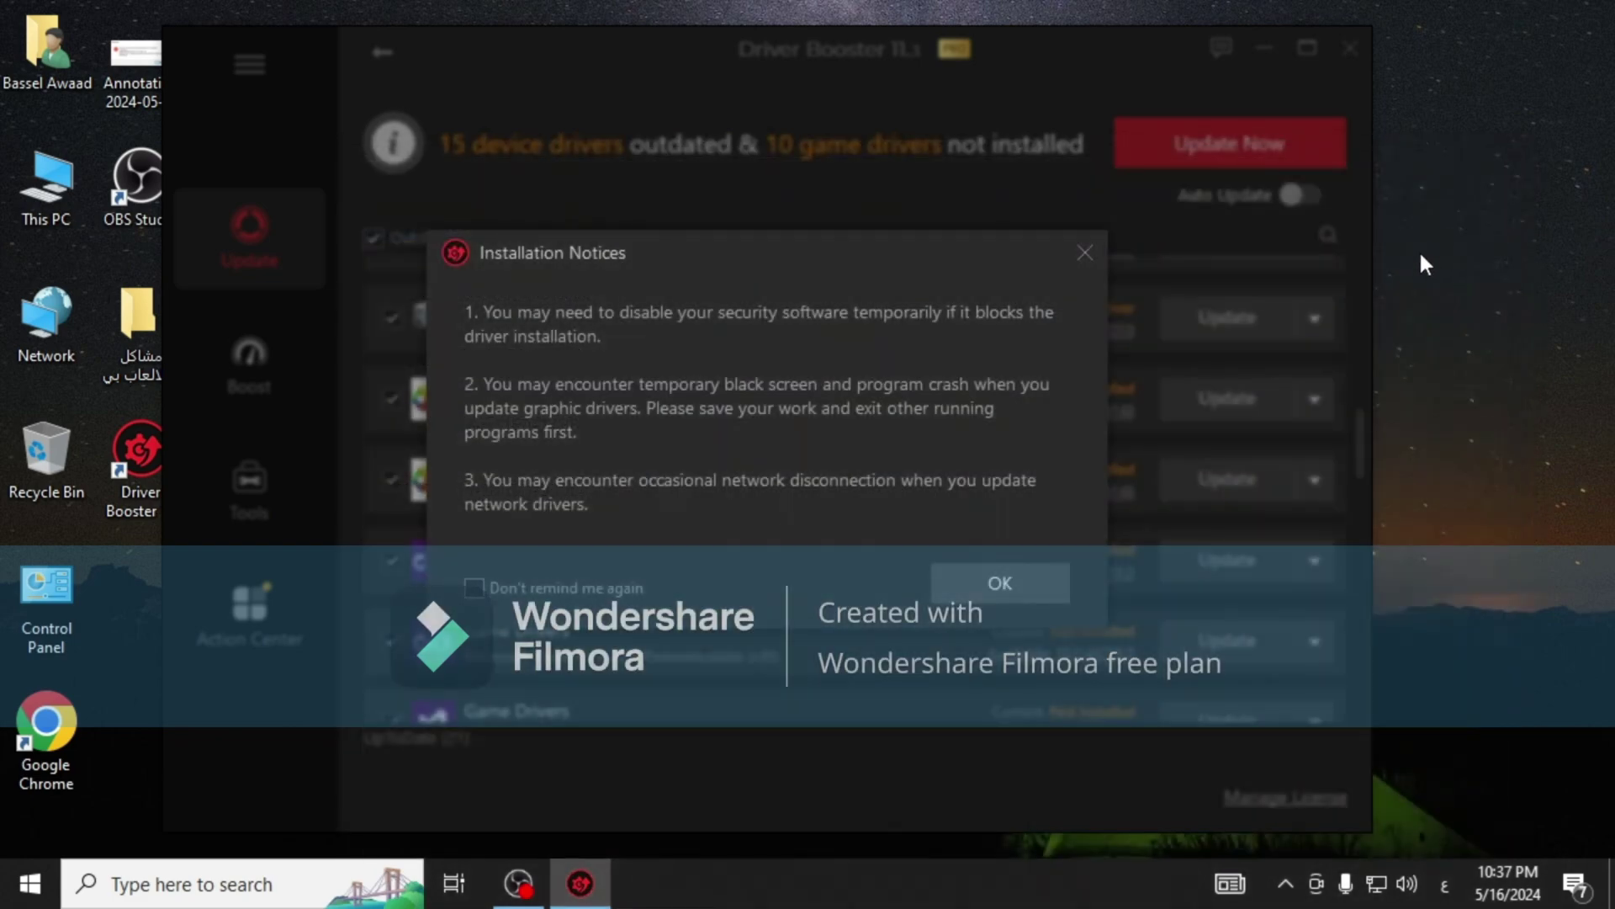
click(1018, 581)
Examine the update status of the system devices and Microsoft Visual C++ game drivers during the download.
scroll(528, 476, up, 3)
scroll(568, 497, down, 2)
scroll(572, 508, down, 1)
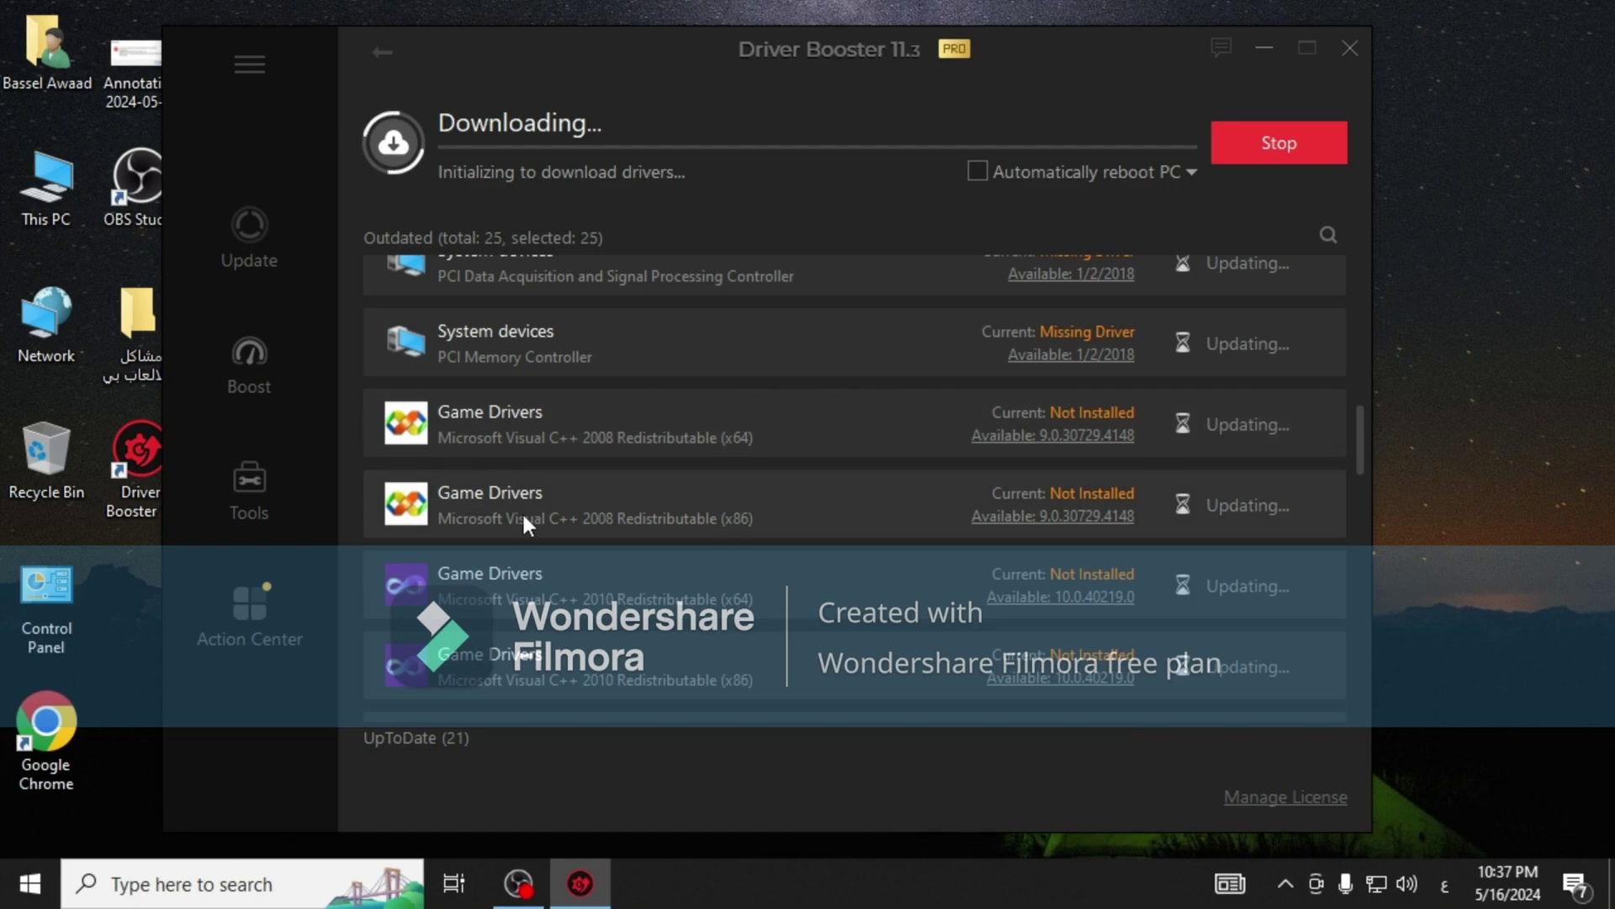
scroll(525, 469, down, 5)
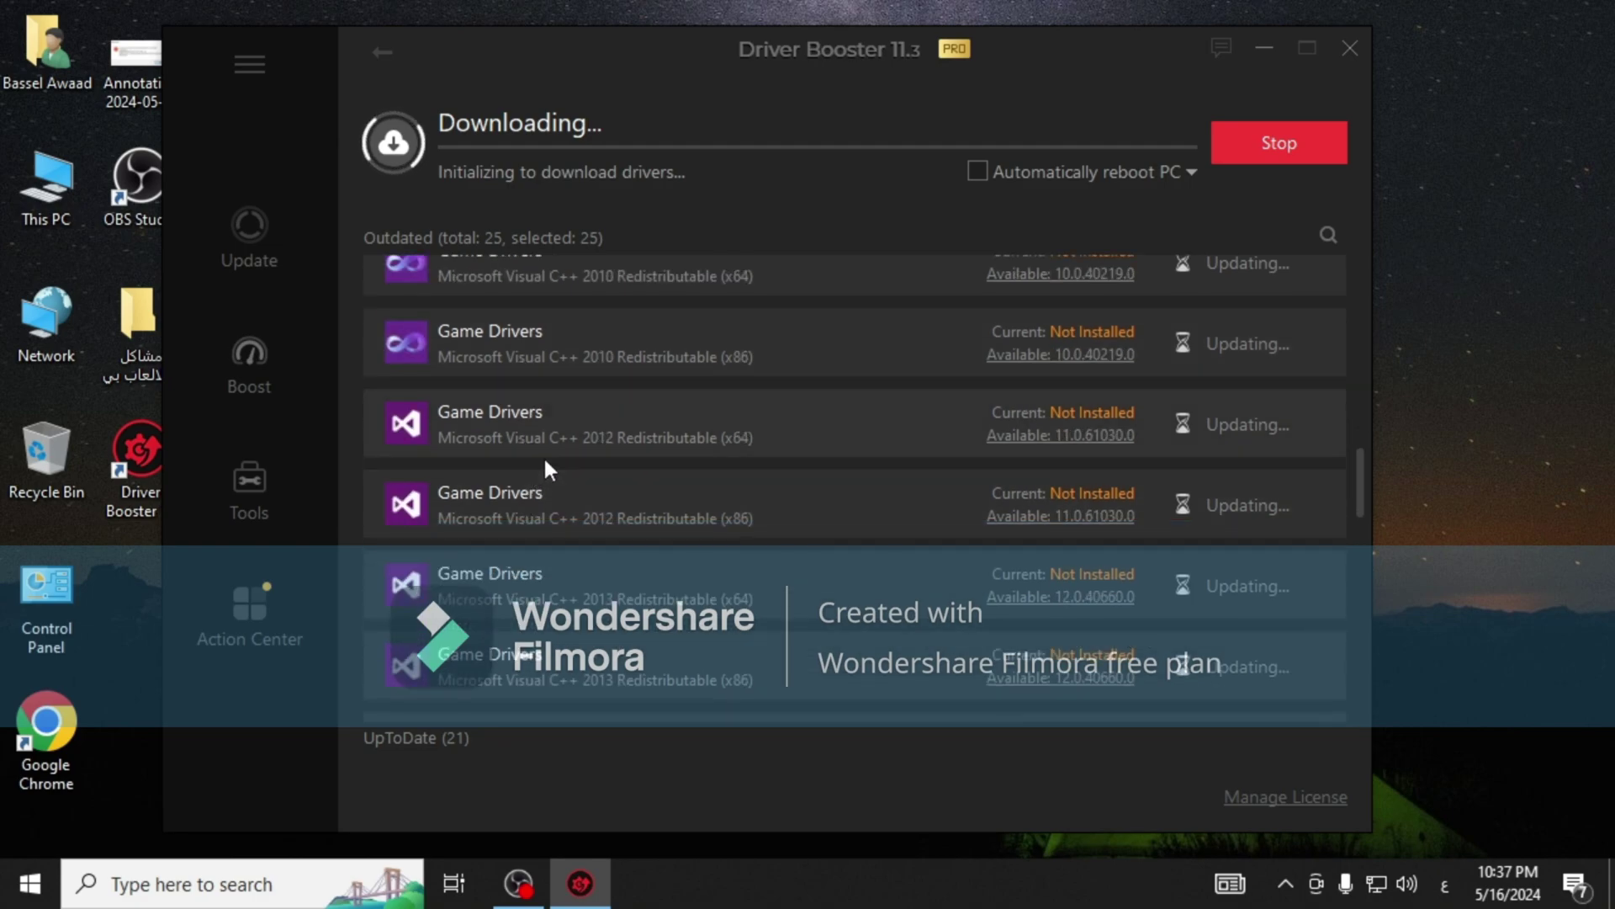
scroll(544, 456, down, 2)
scroll(547, 457, up, 2)
scroll(547, 456, up, 8)
scroll(719, 433, up, 3)
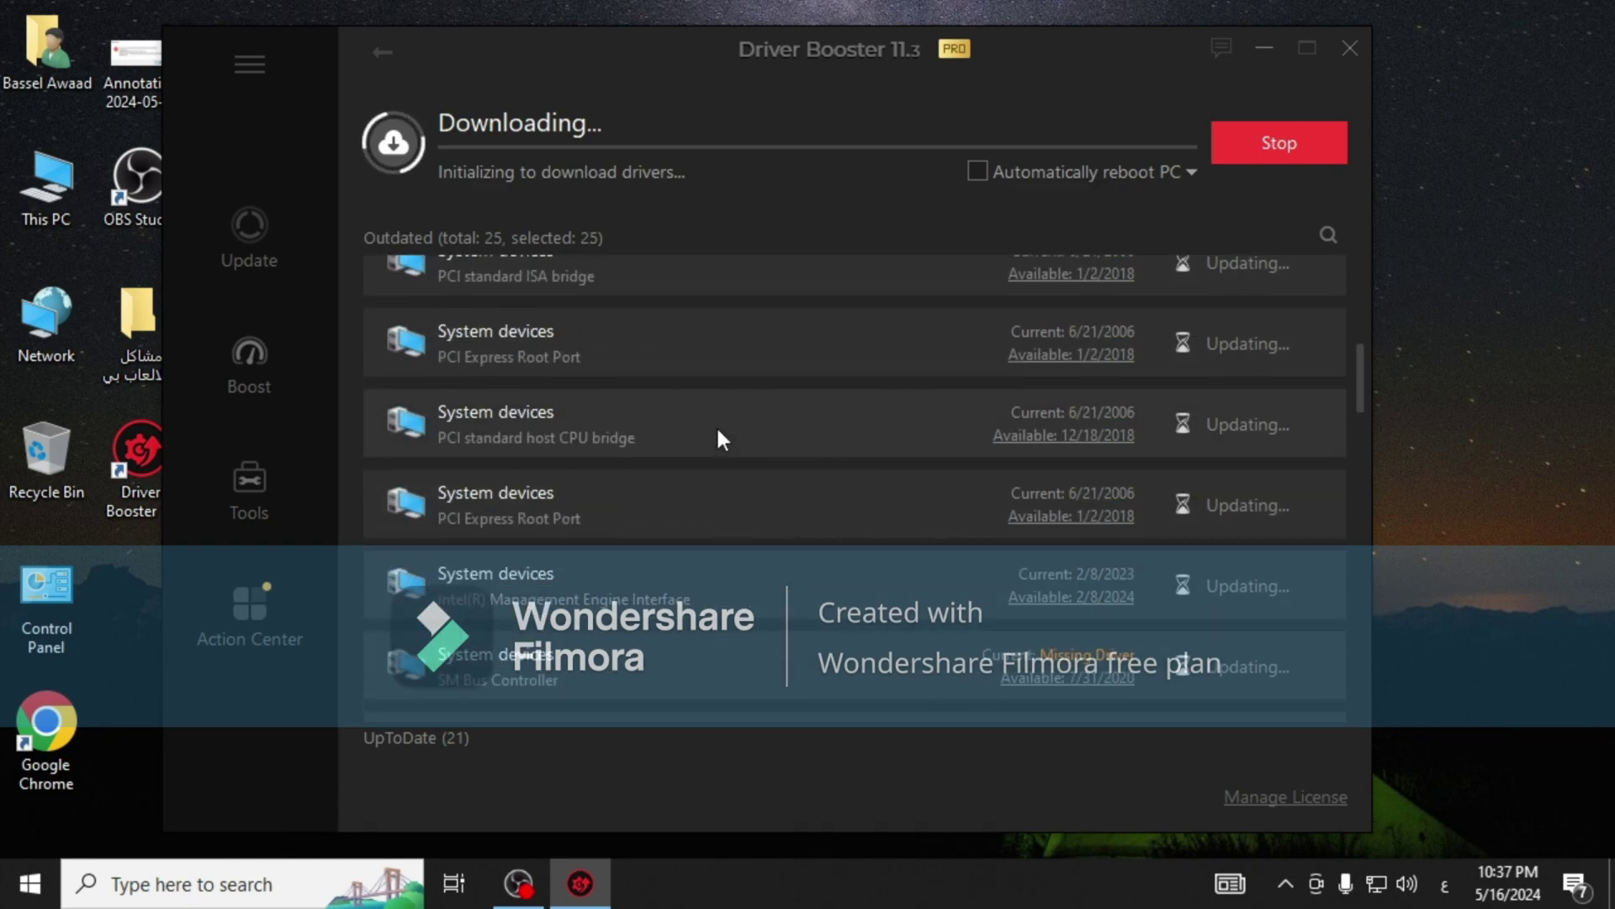
scroll(711, 428, up, 2)
scroll(711, 428, up, 3)
scroll(709, 421, up, 2)
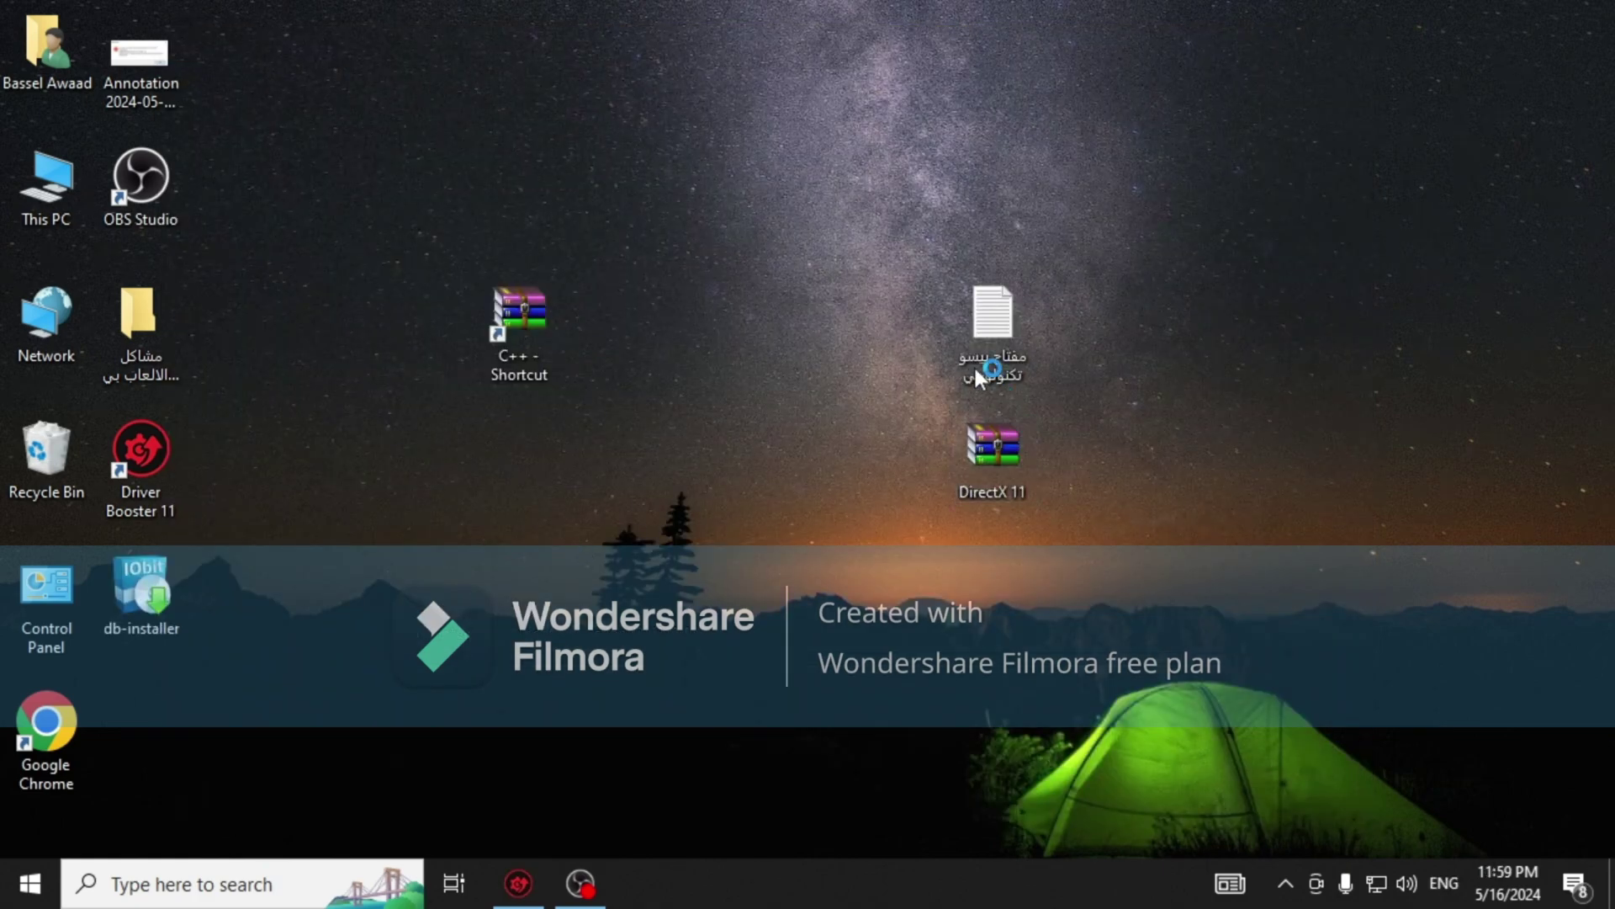
Place the DirectX 11 archive below the C++ shortcut and extract it onto the desktop.
click(528, 879)
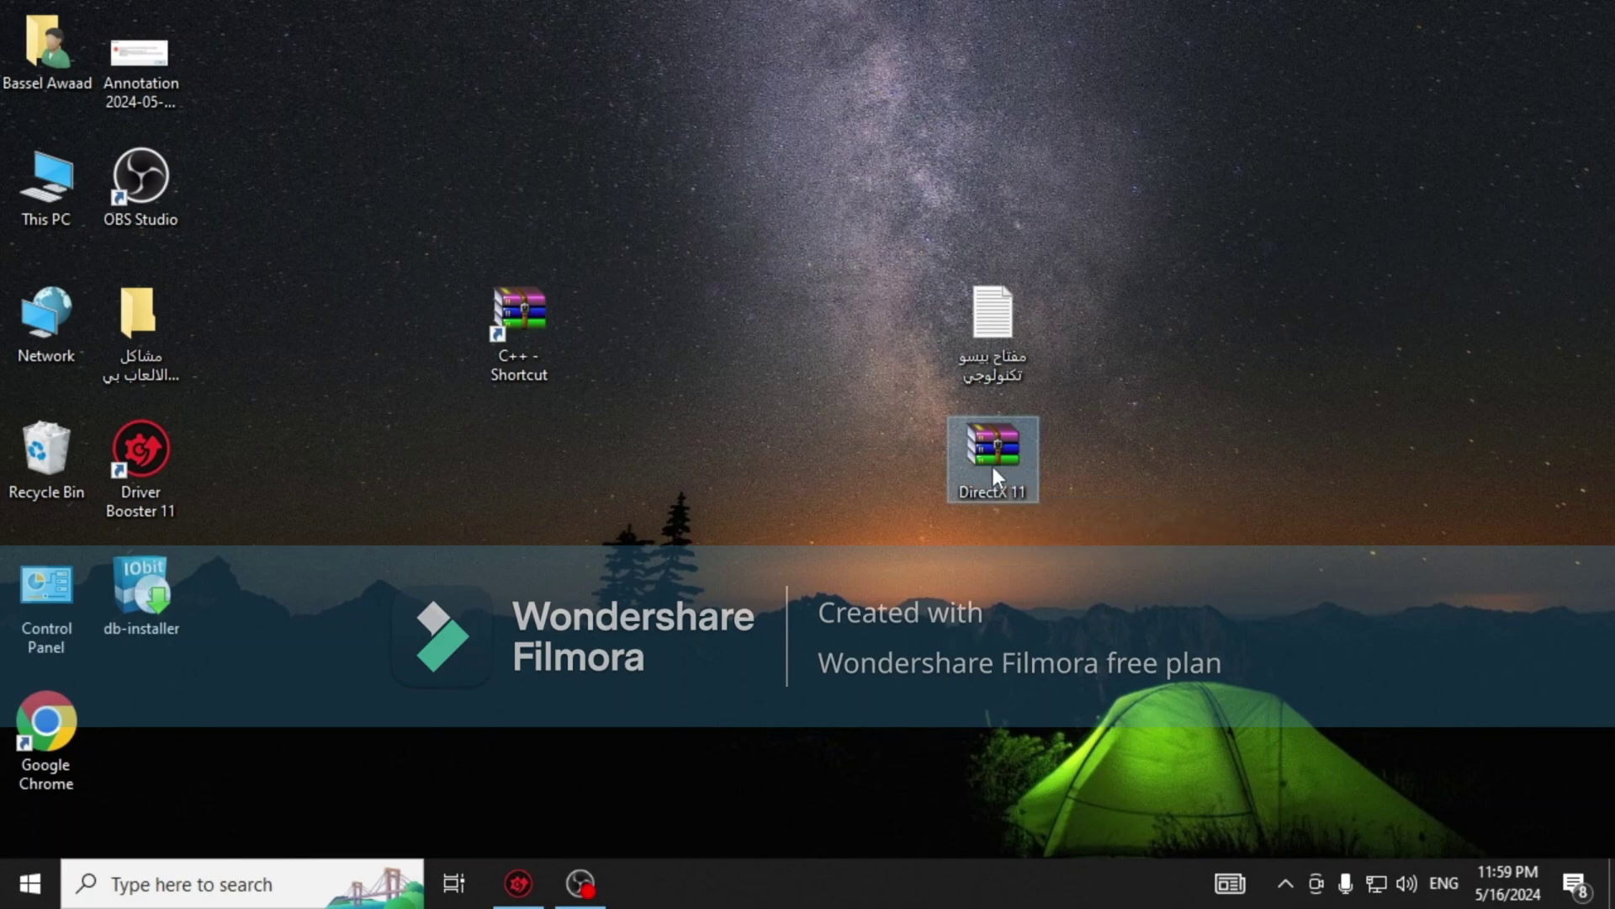
drag(530, 458, 530, 475)
right_click(522, 467)
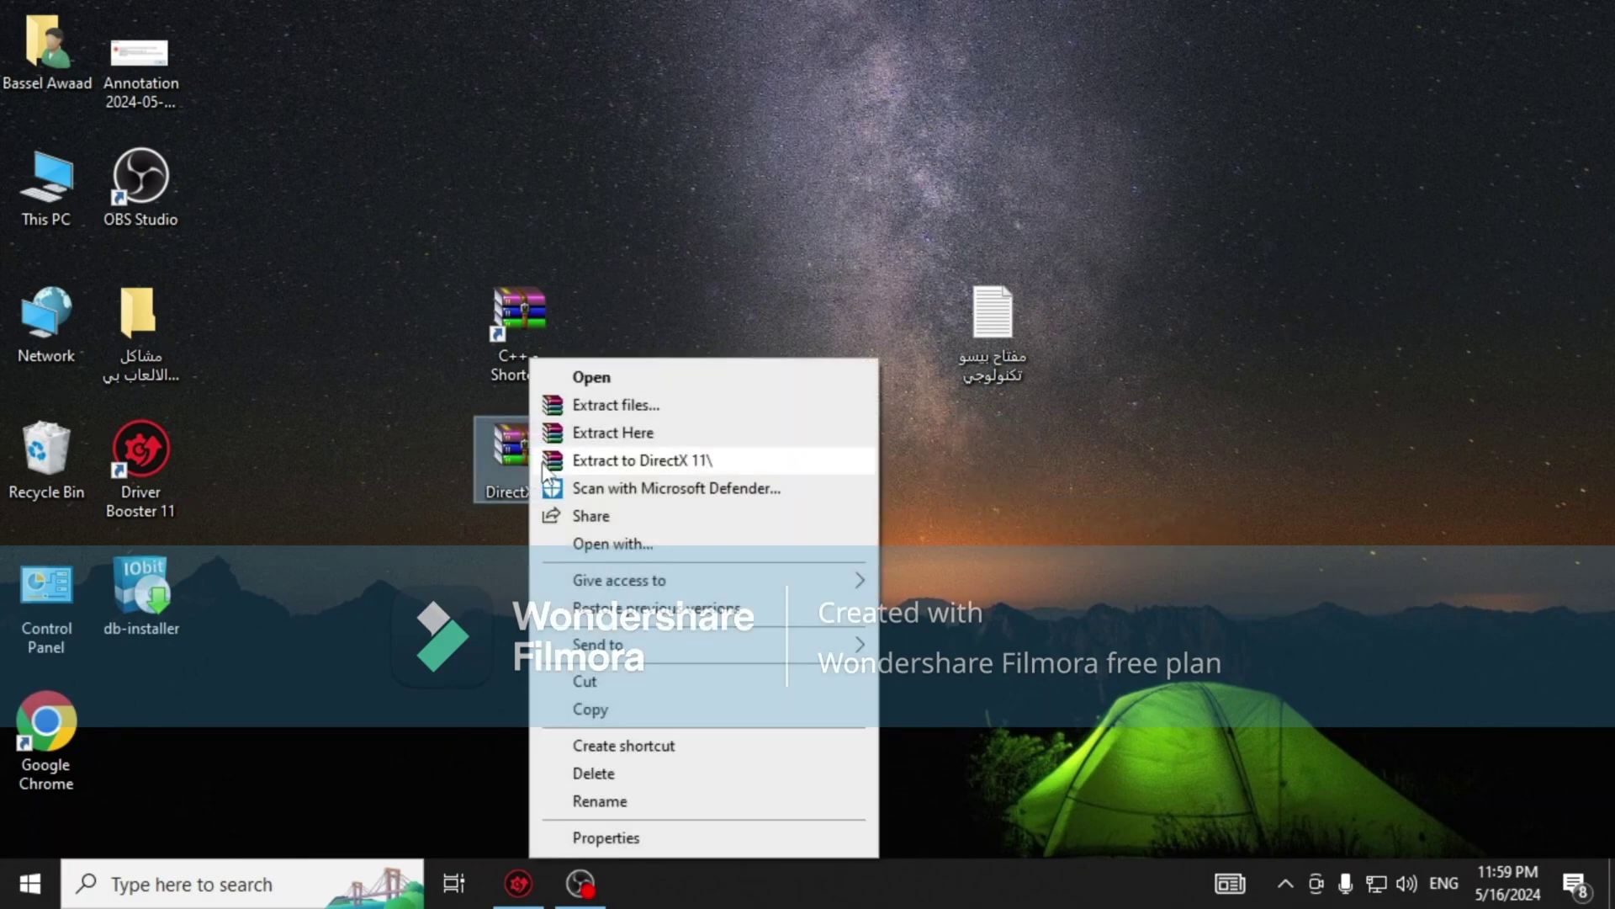
click(615, 433)
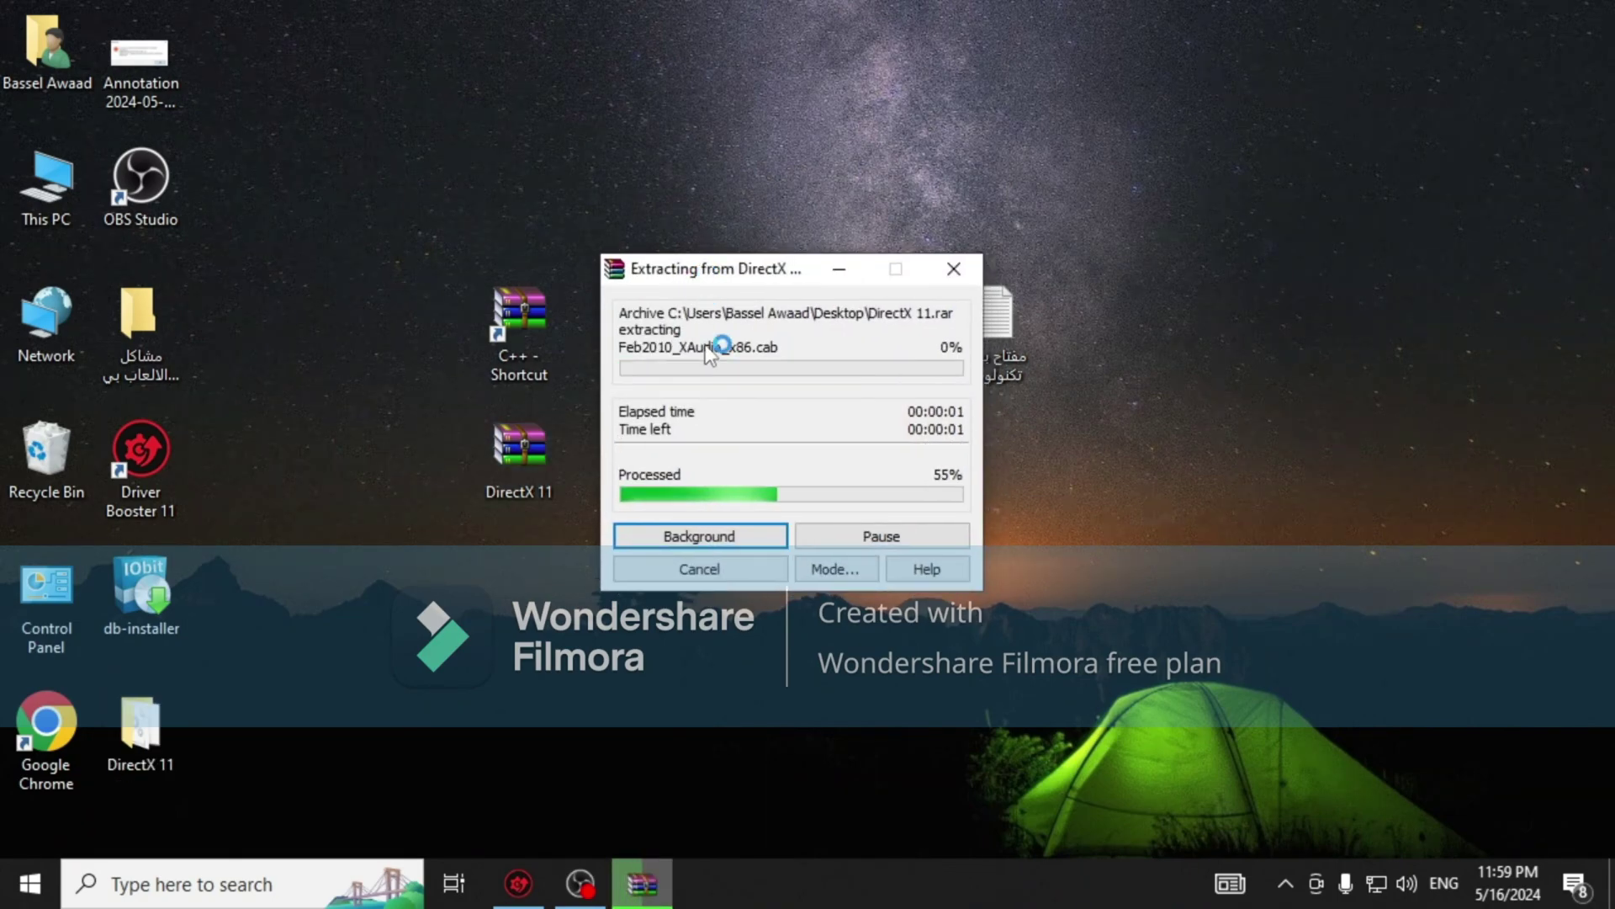
drag(673, 278, 577, 244)
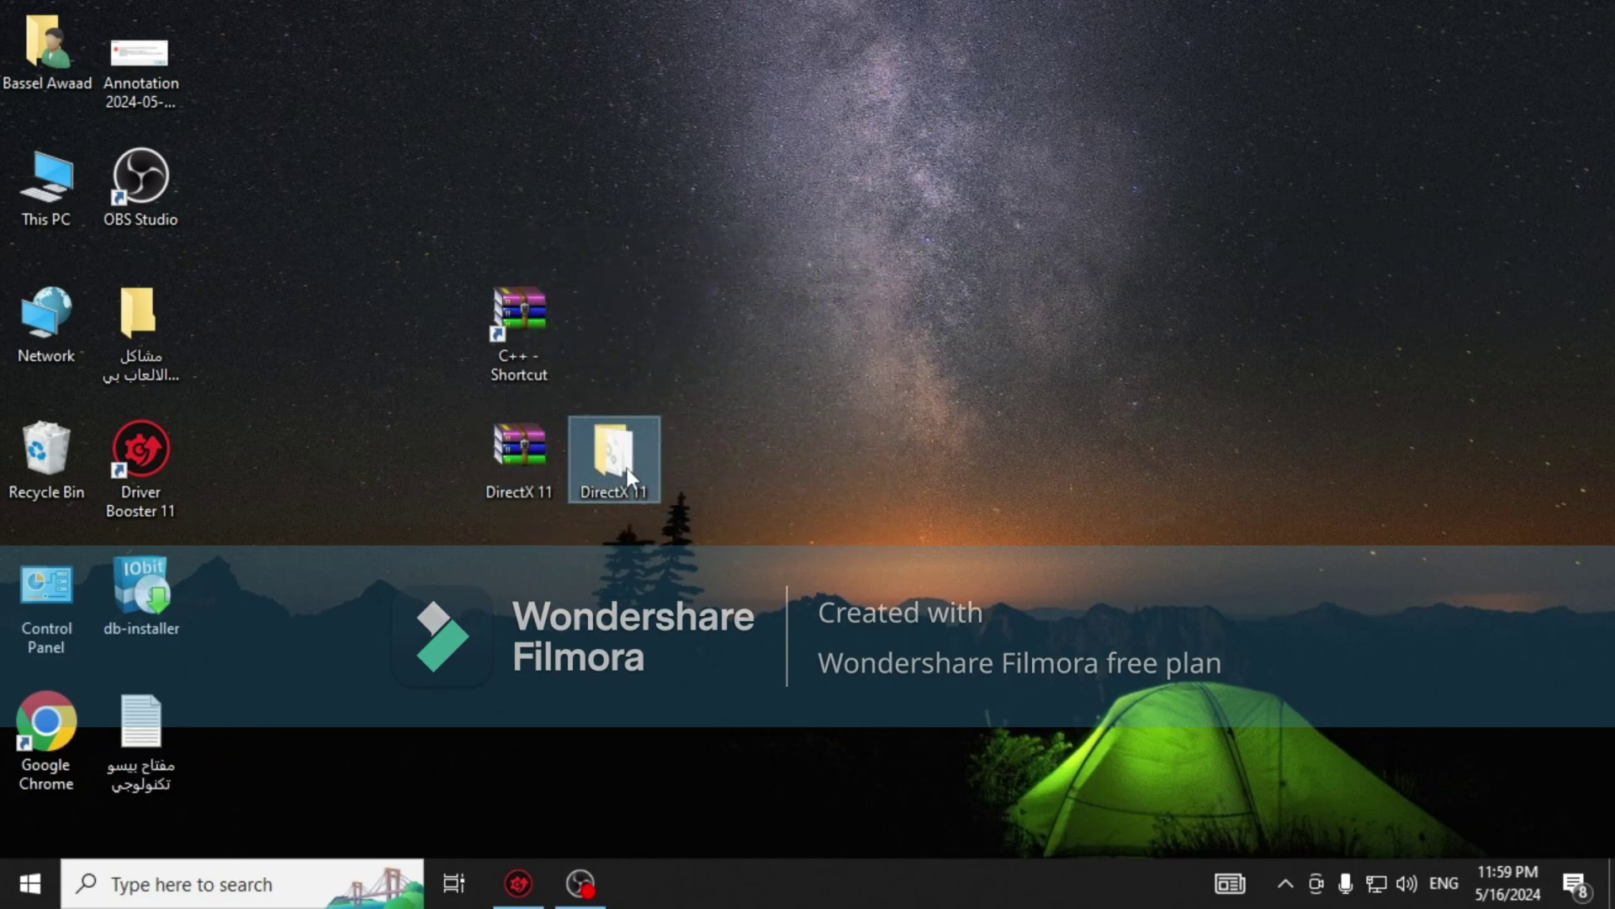
Place the extracted DirectX 11 folder in the middle of the desktop and launch its DXSETUP application.
drag(795, 461, 803, 482)
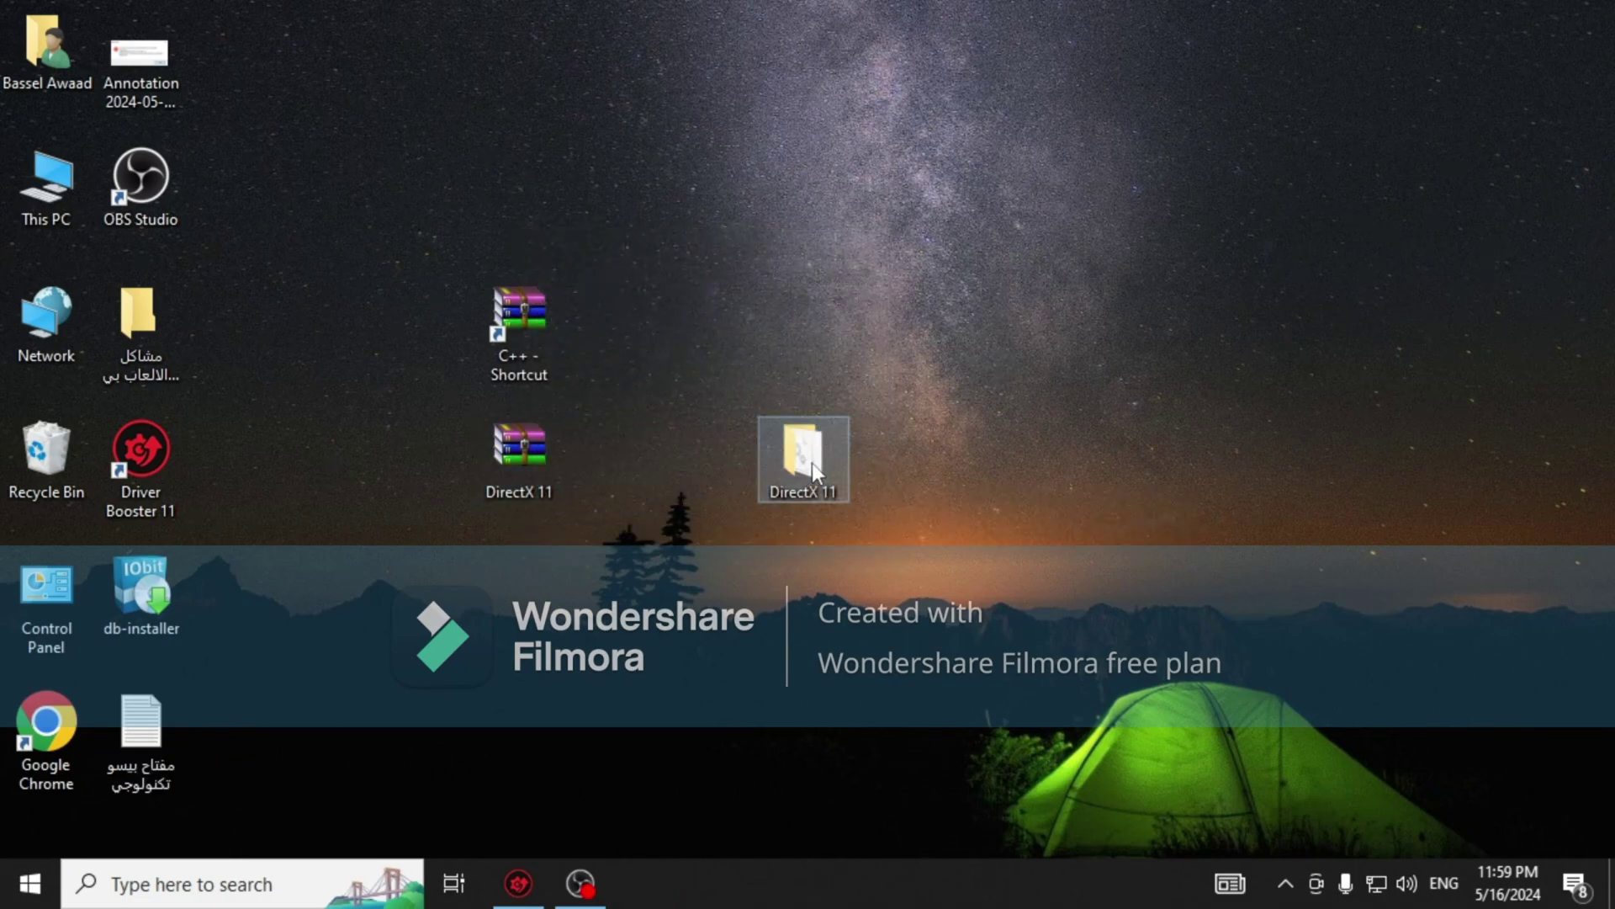
double_click(811, 463)
scroll(508, 382, down, 1)
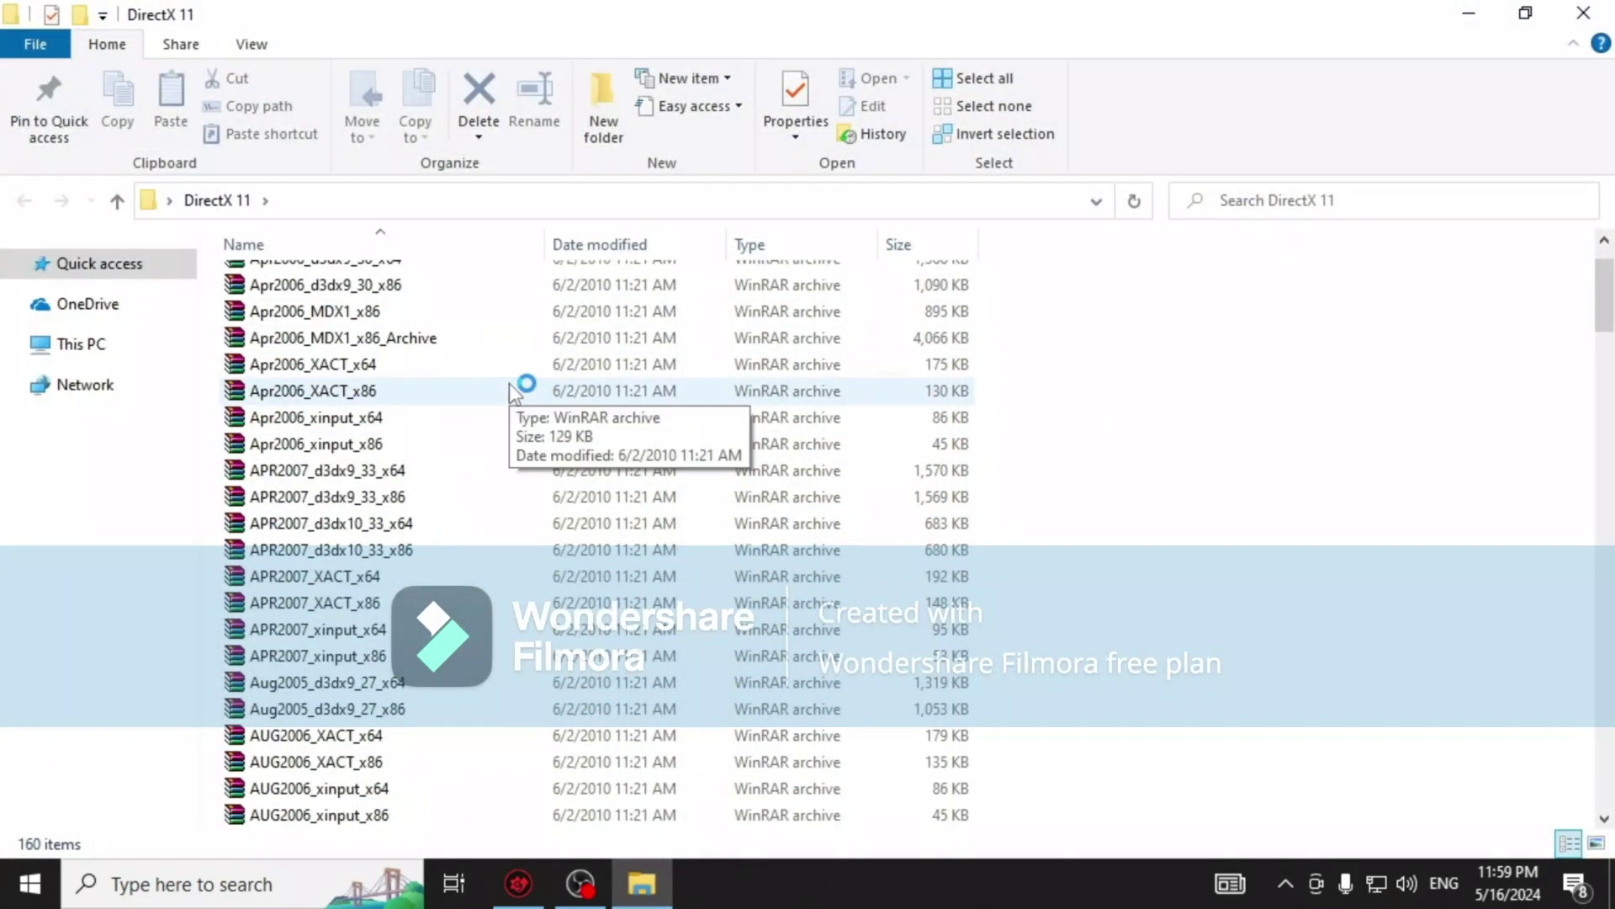
scroll(508, 382, down, 15)
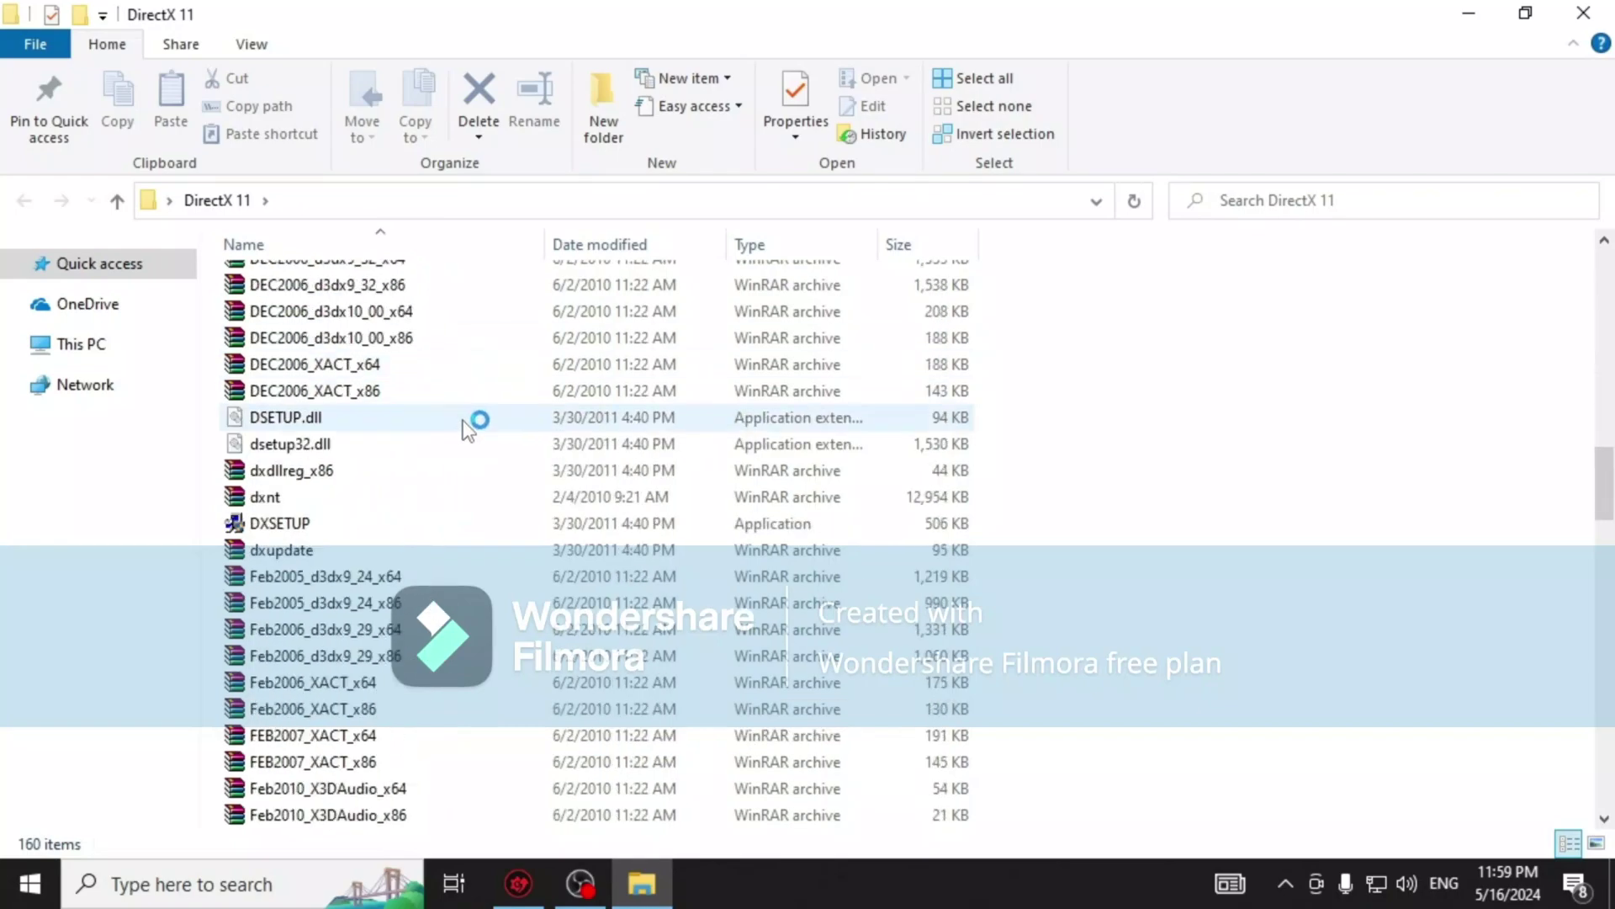
click(349, 526)
click(1525, 12)
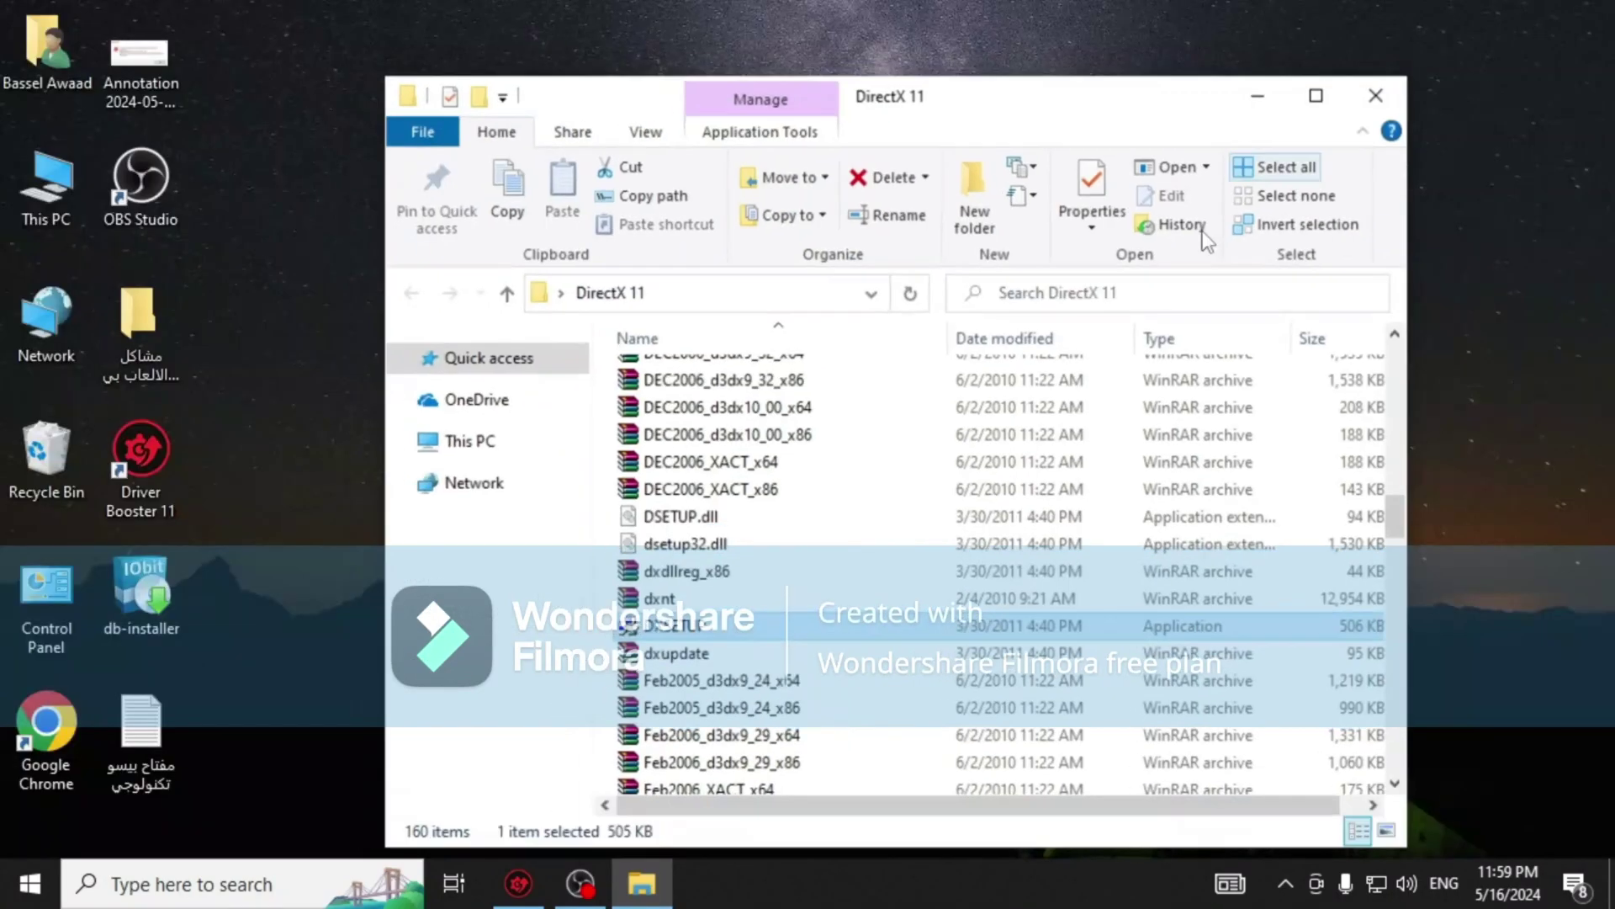
drag(1007, 122, 978, 43)
scroll(715, 589, down, 1)
double_click(698, 484)
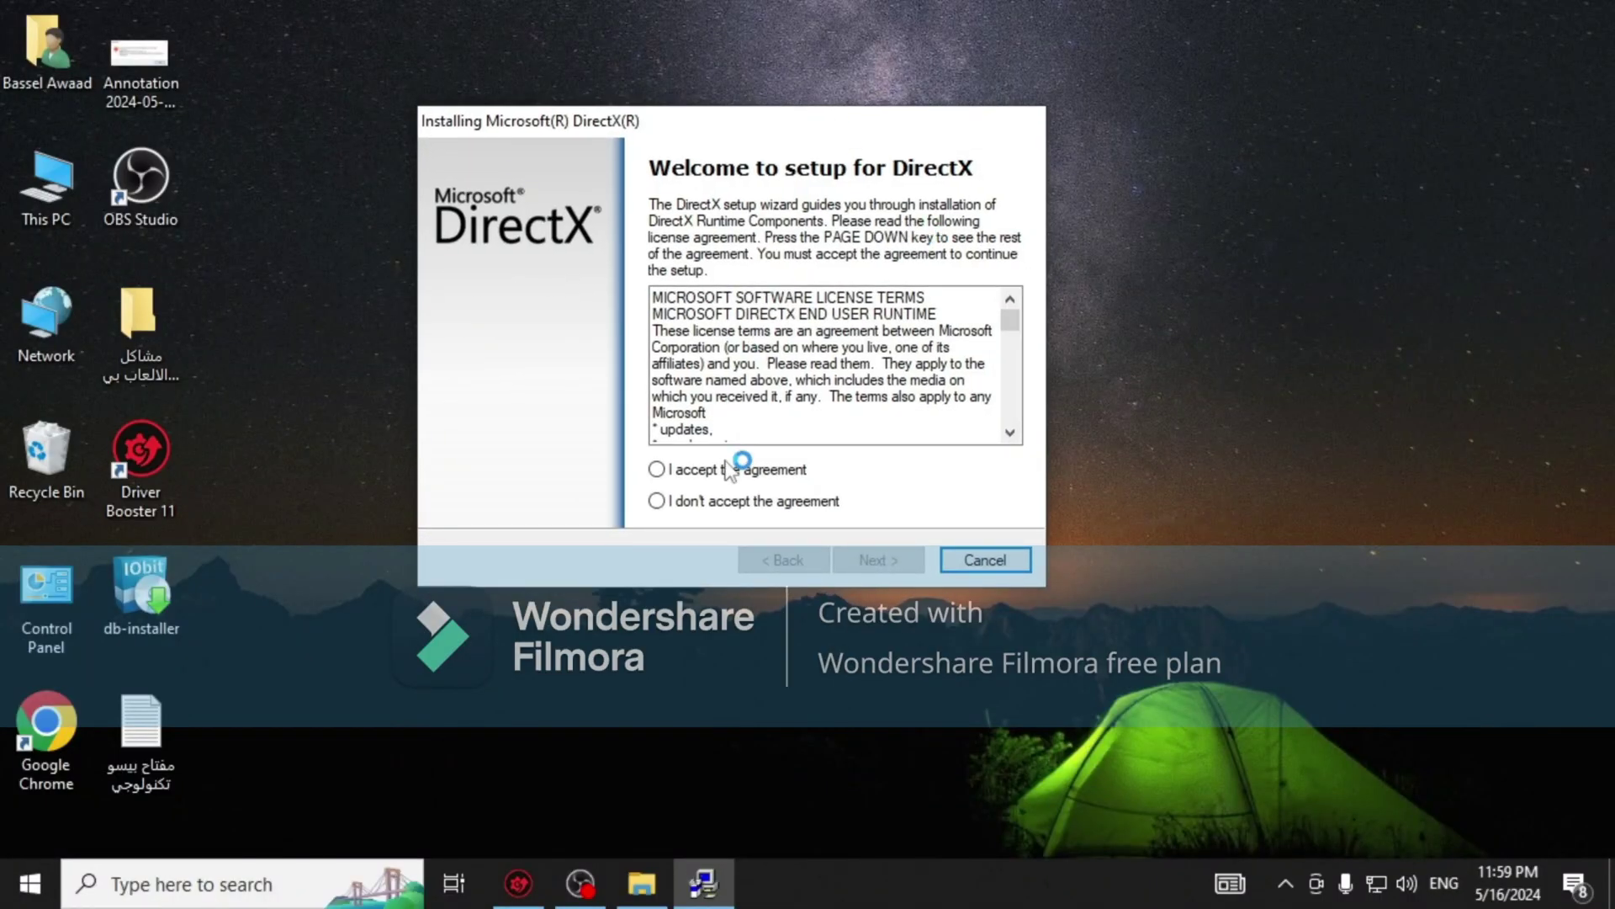
Accept the DirectX licence agreement and start installing the DirectX runtime components.
click(680, 471)
click(875, 560)
click(885, 561)
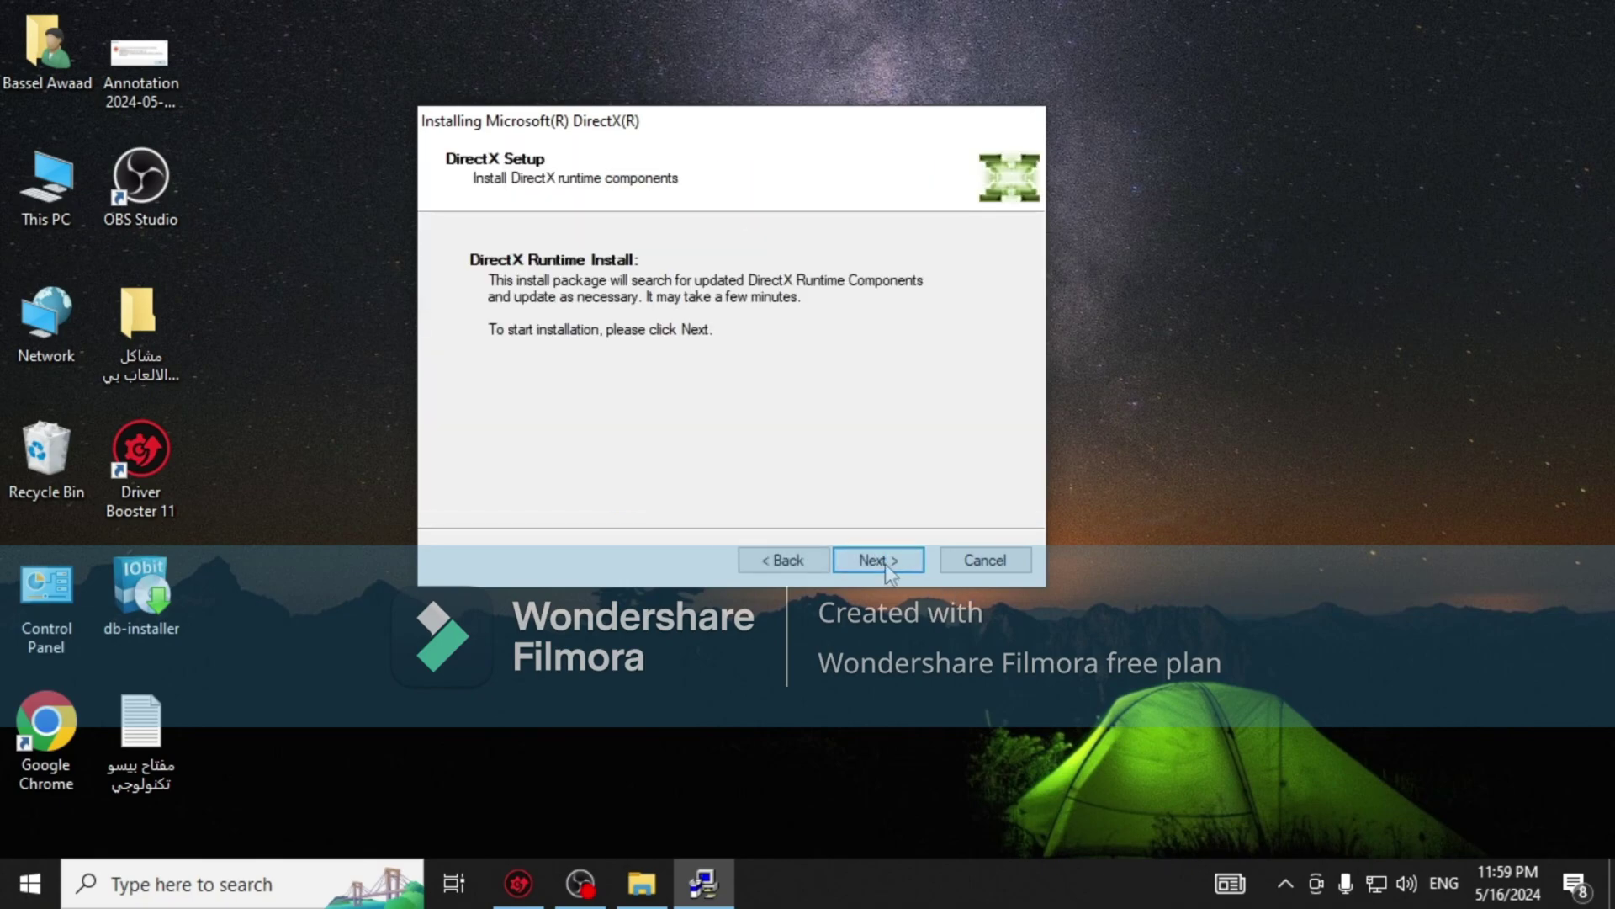
drag(705, 118, 765, 148)
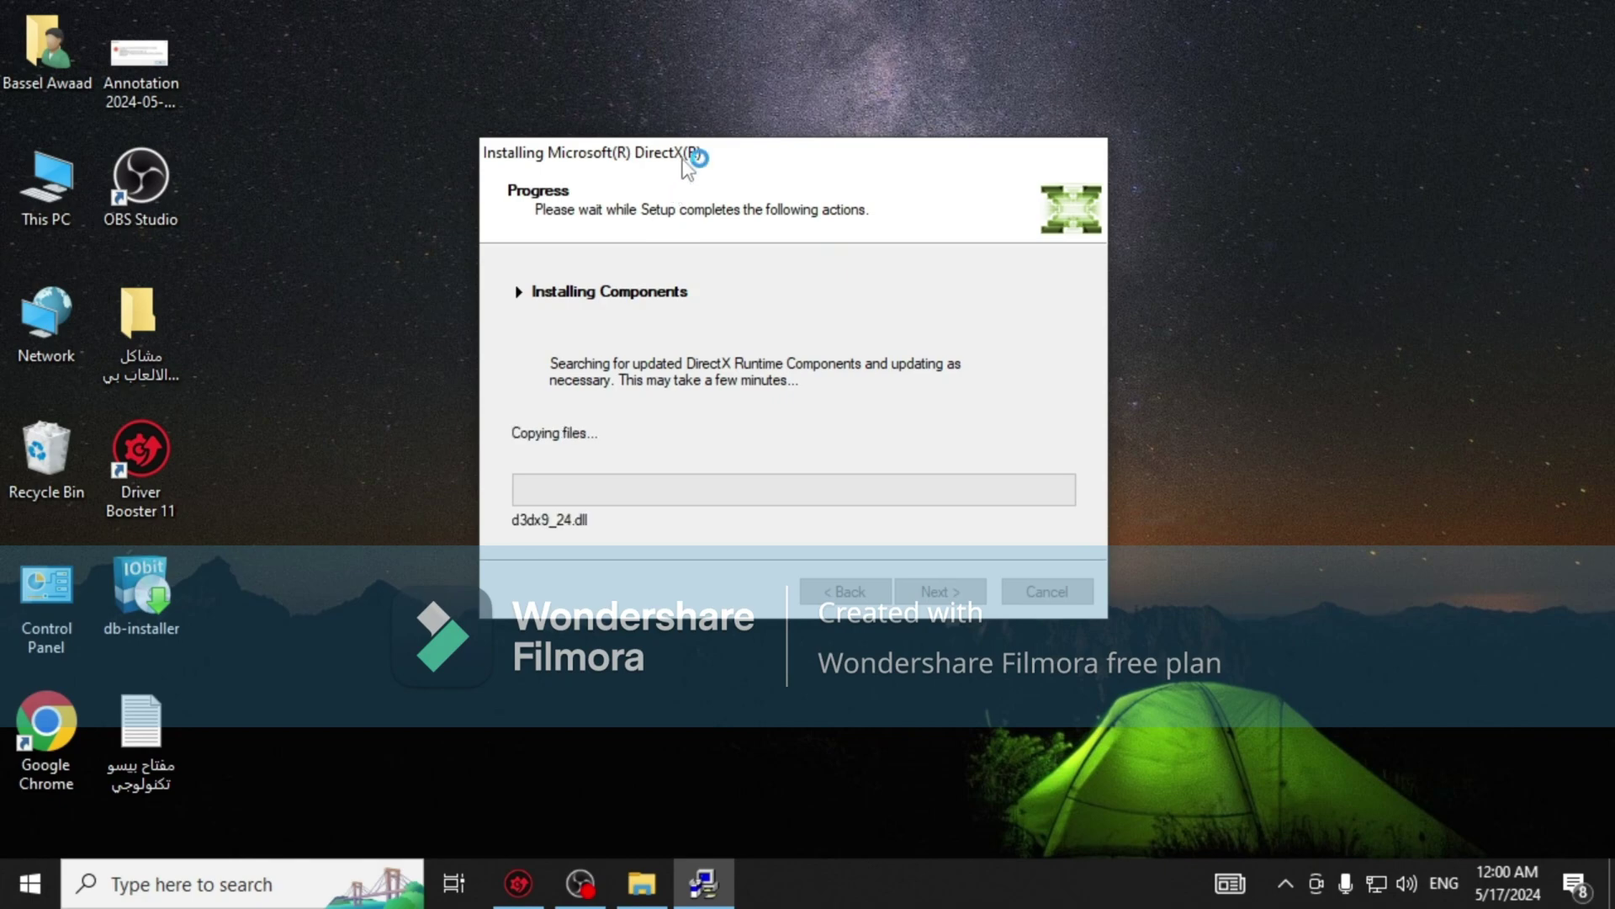
drag(713, 167, 705, 174)
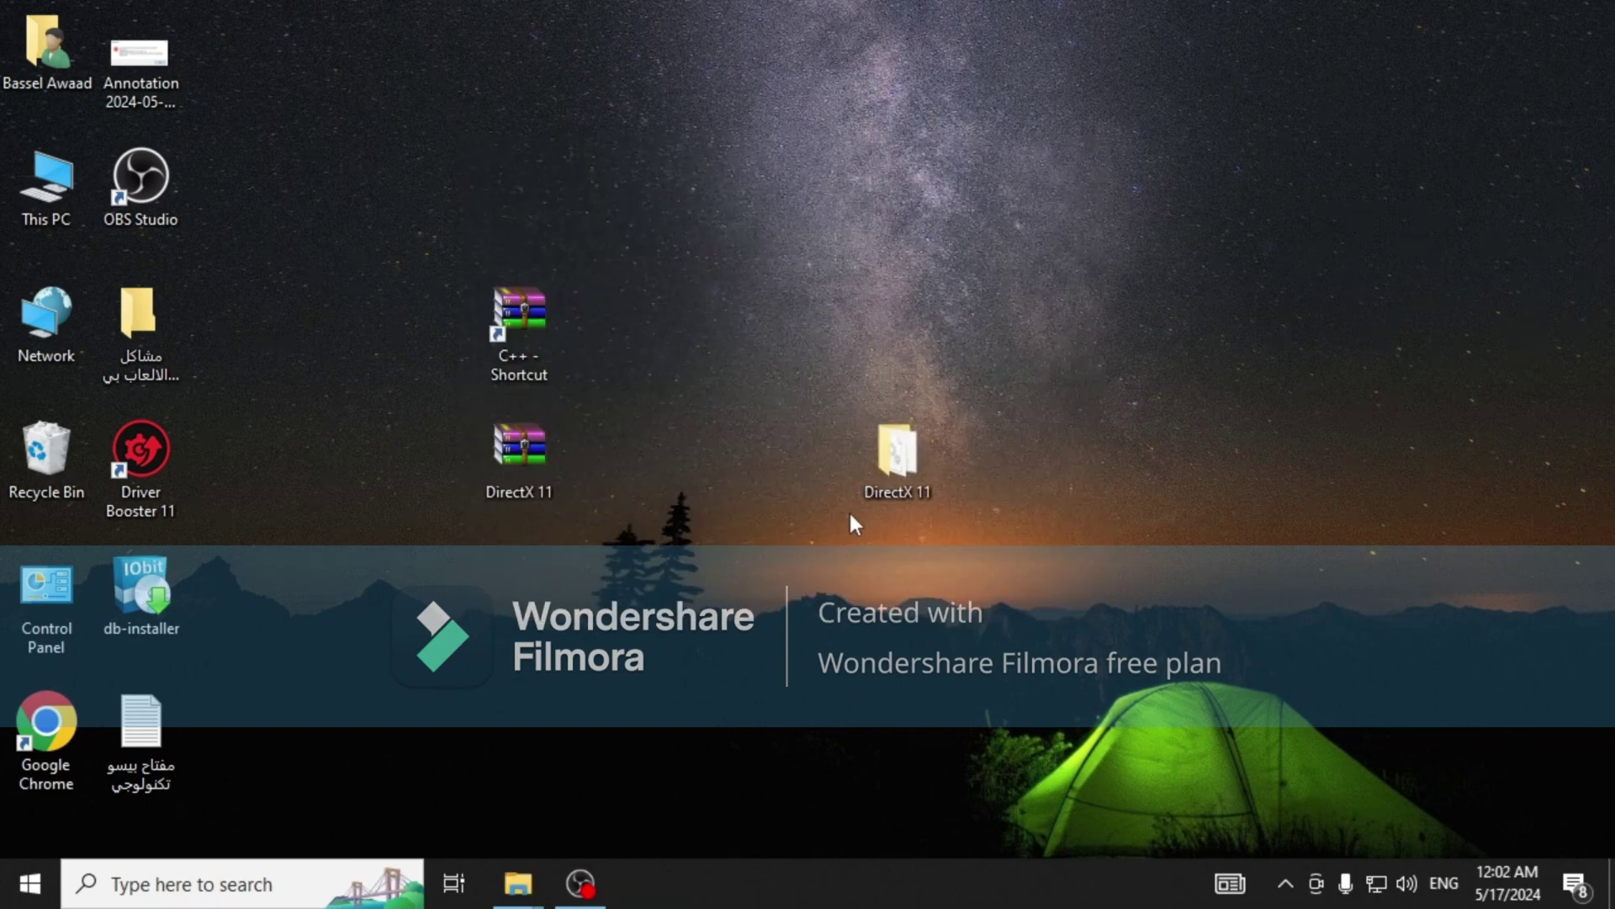
Move the DirectX 11 folder and archive beside the other desktop icons, and shift the C++ shortcut.
mouse_move(897, 454)
mouse_down()
mouse_move(916, 461)
mouse_move(653, 512)
mouse_move(218, 49)
mouse_up()
drag(520, 452, 226, 181)
drag(519, 319, 622, 307)
Launch the Visual C++ Runtimes installer from the C++ archive and agree to replace the current runtimes with the packaged ones.
double_click(711, 340)
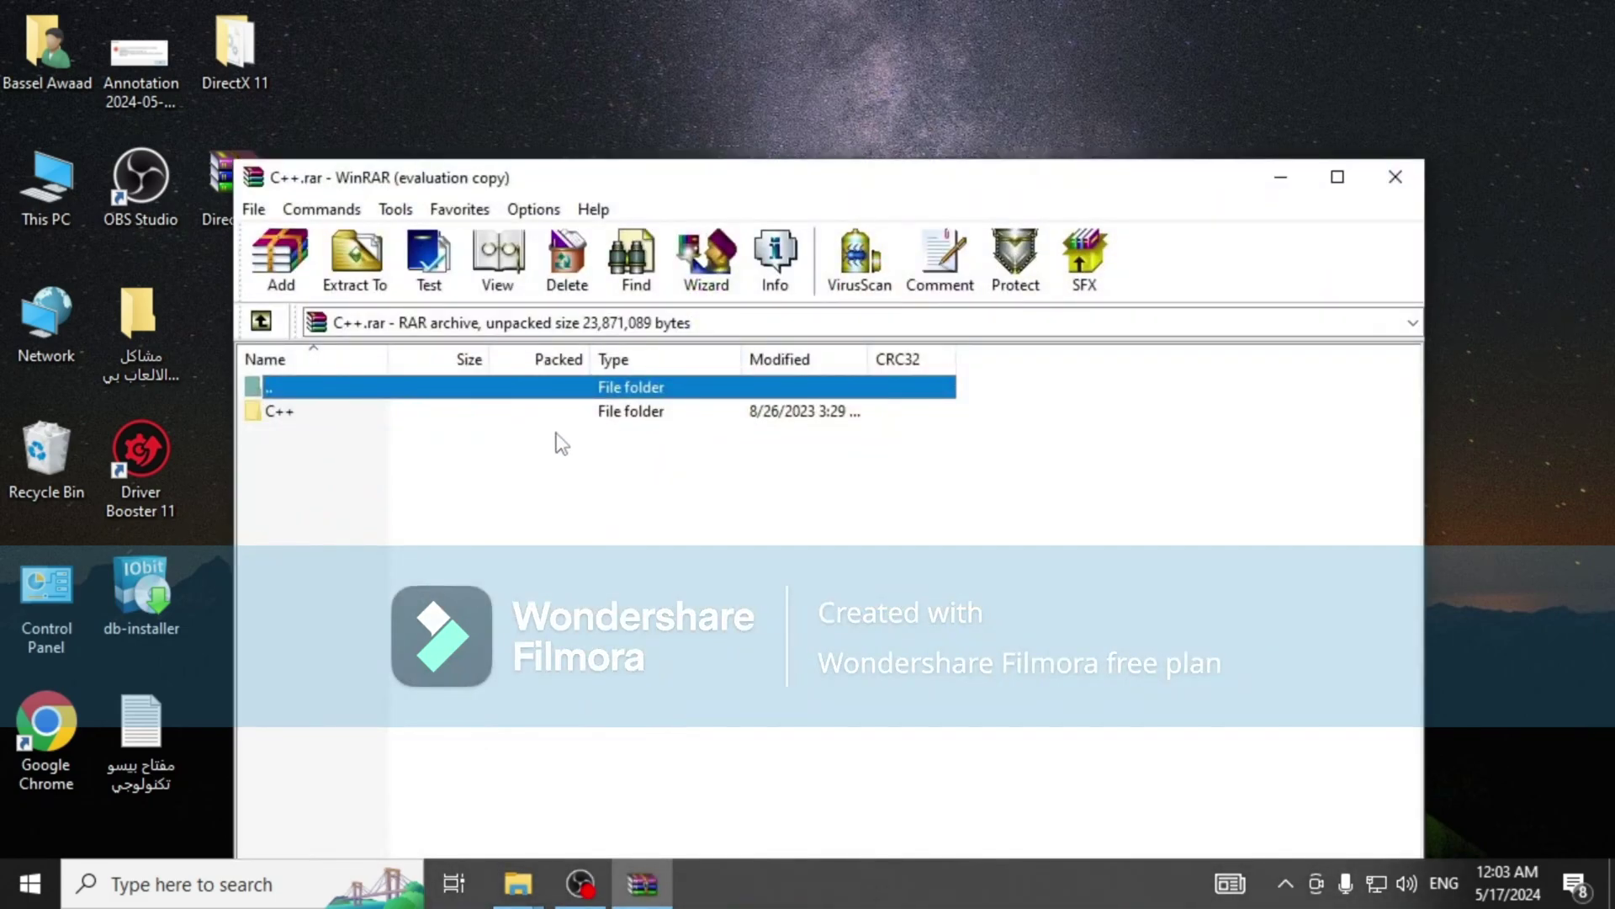
double_click(454, 415)
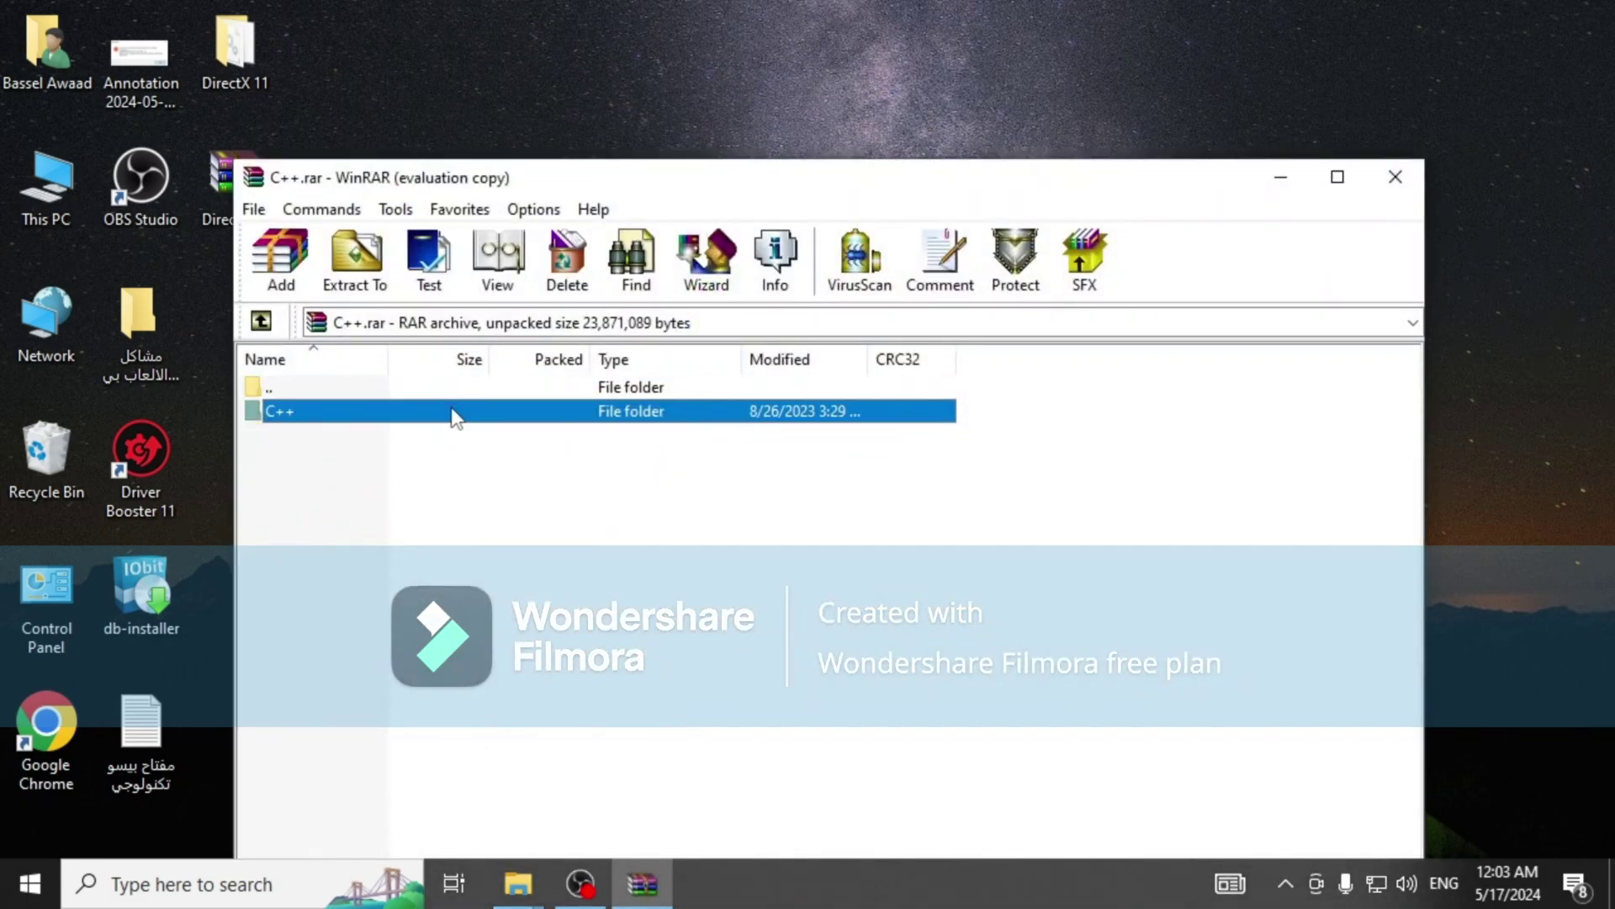
double_click(392, 412)
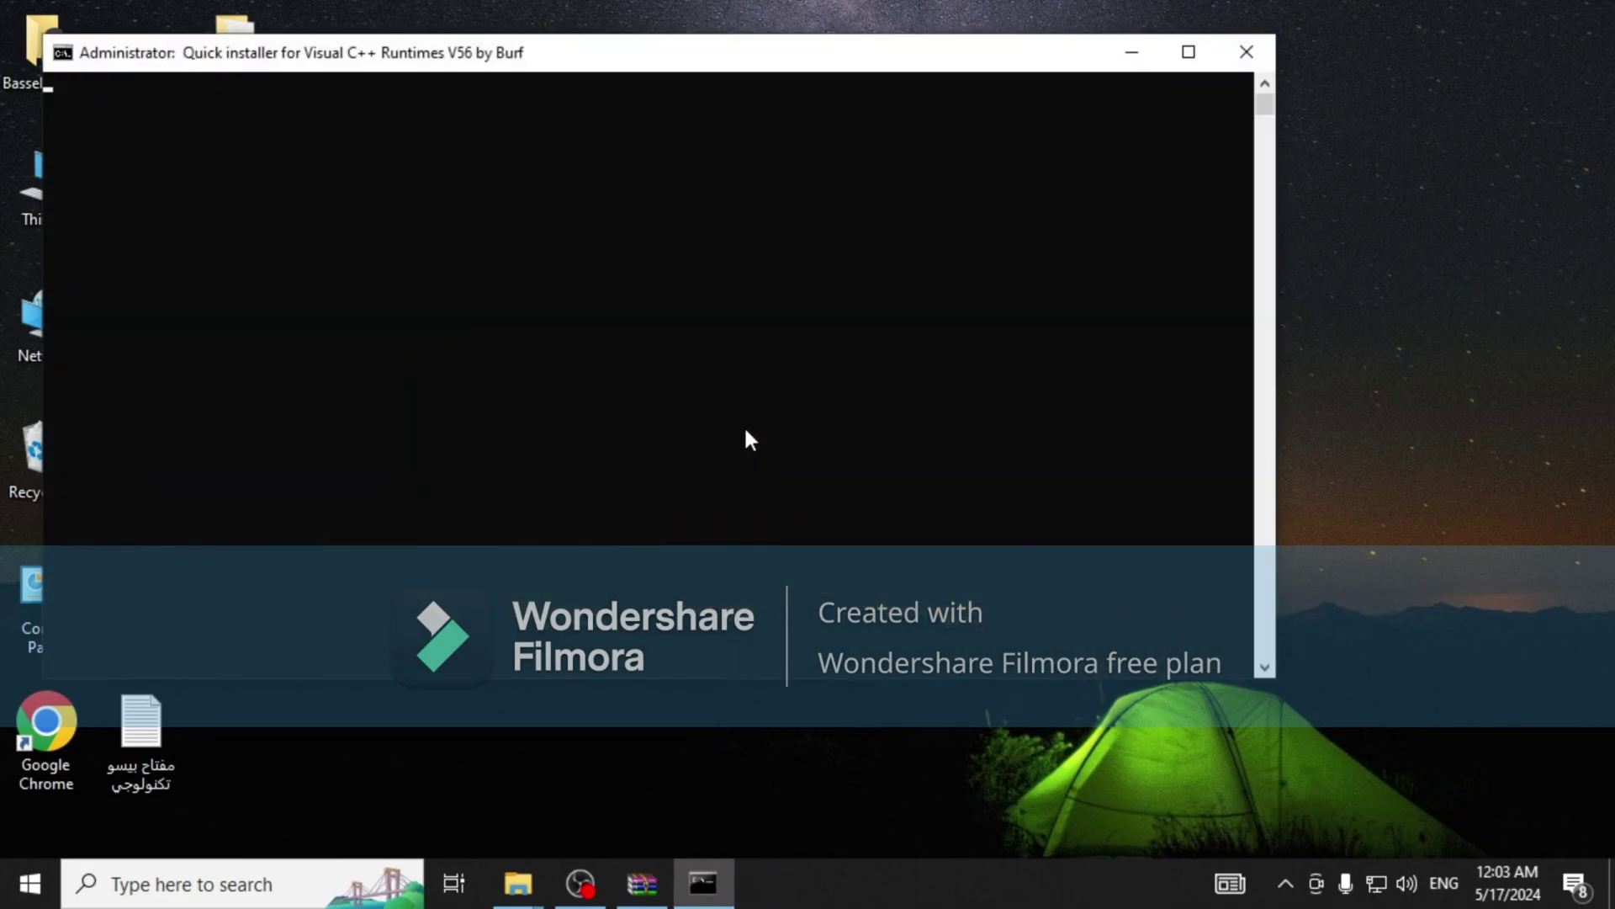
drag(444, 47, 745, 98)
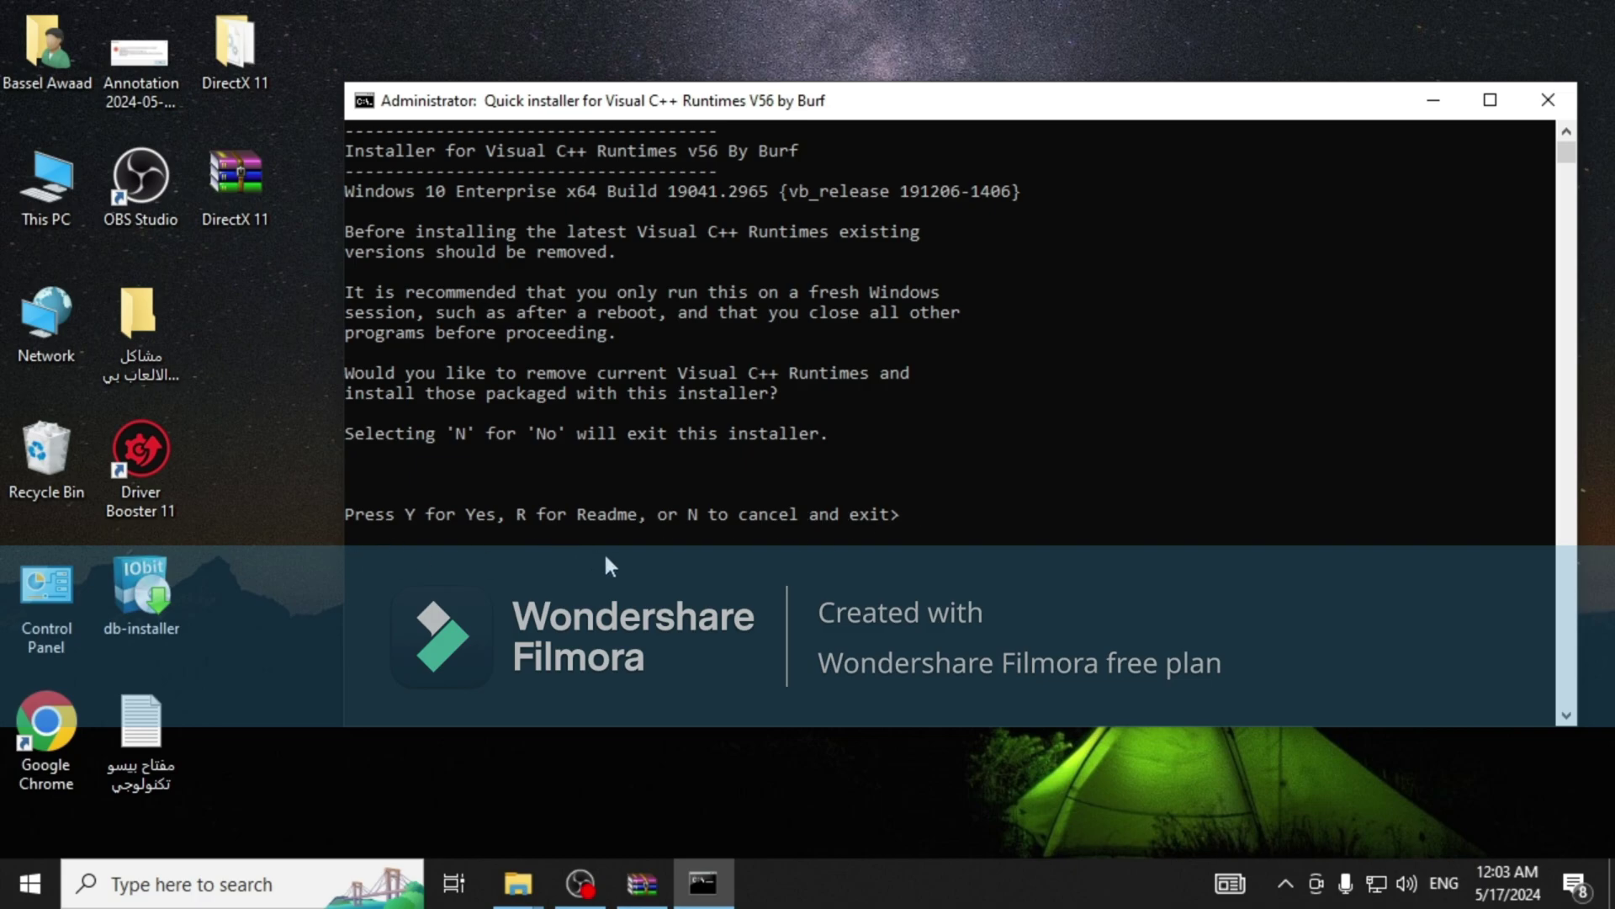
key(y)
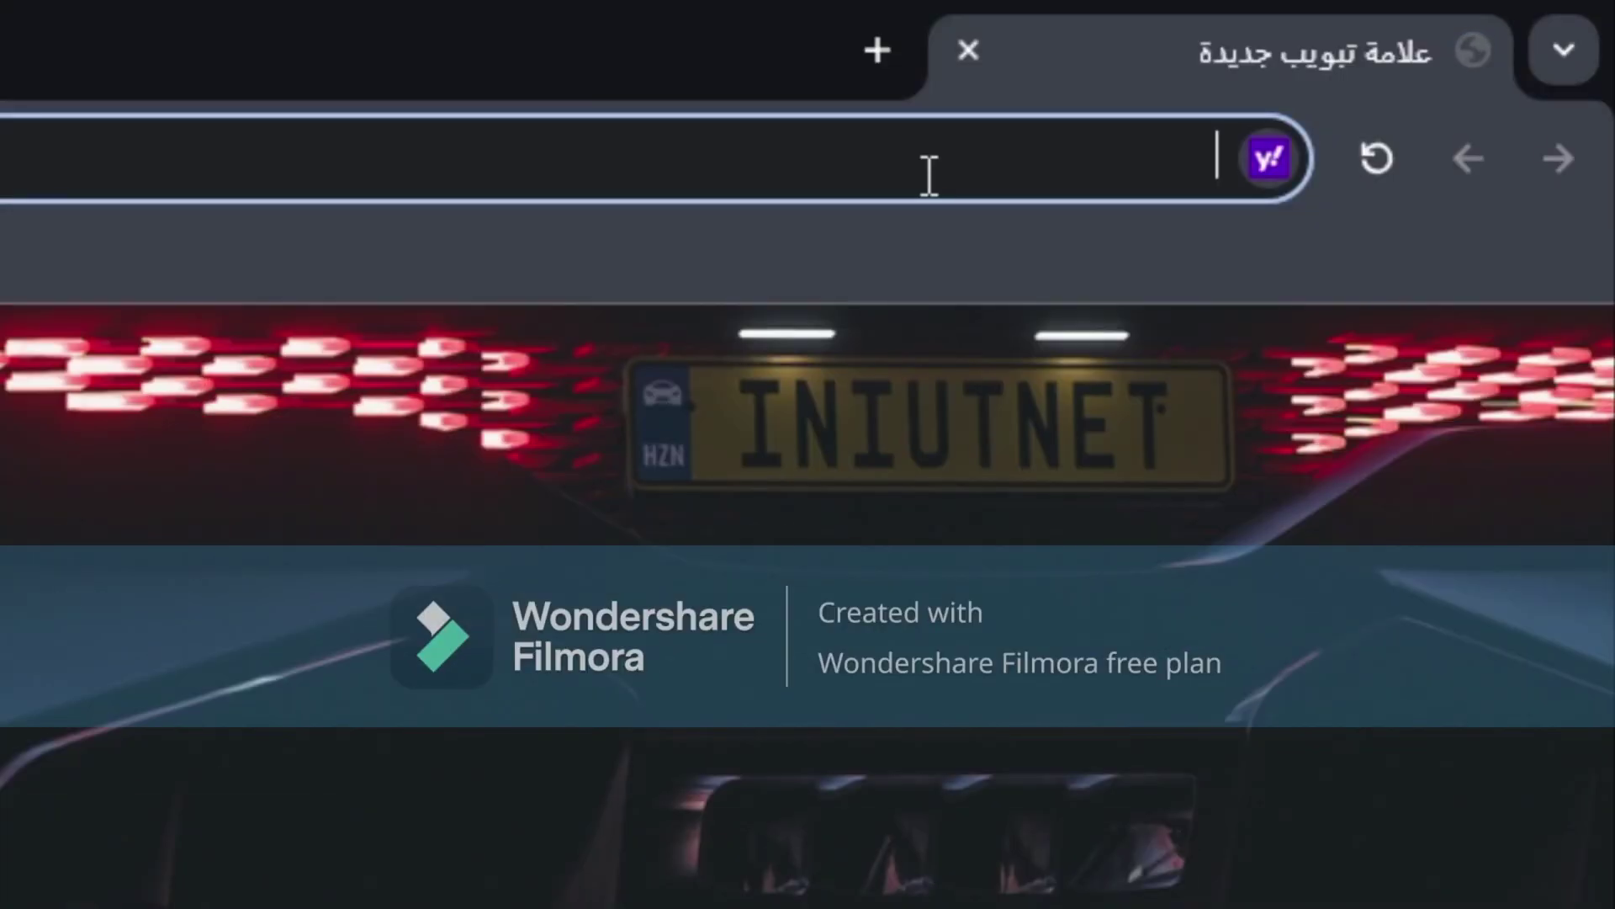
In Google Chrome, search the web for isdone.dll and open its DLL-files.com download page.
right_click(927, 174)
click(827, 597)
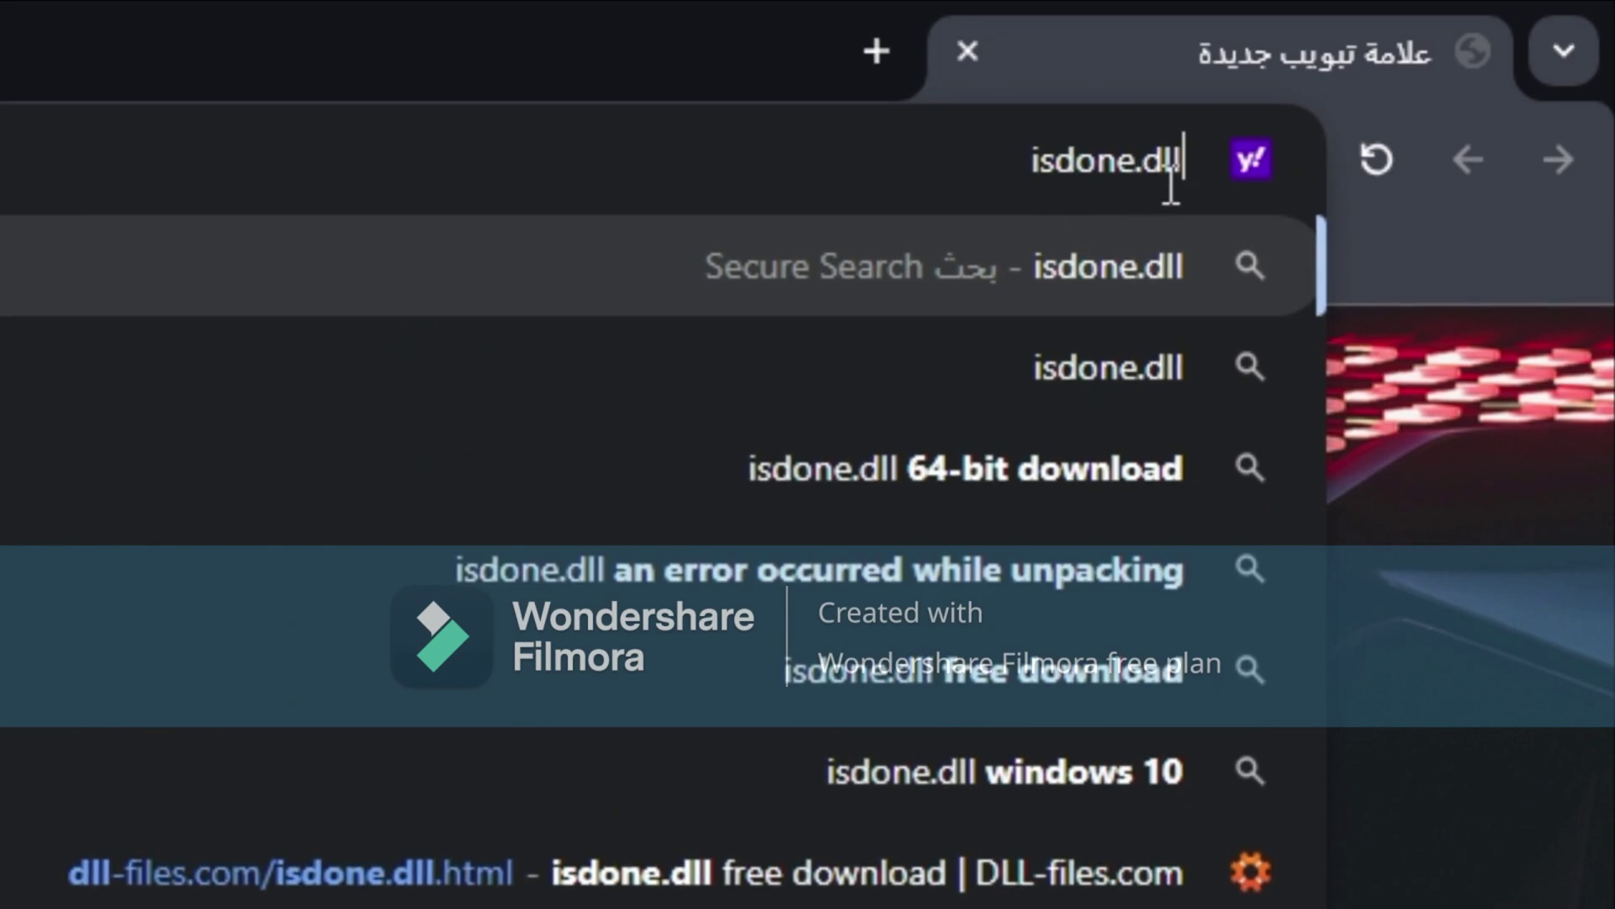
key(Return)
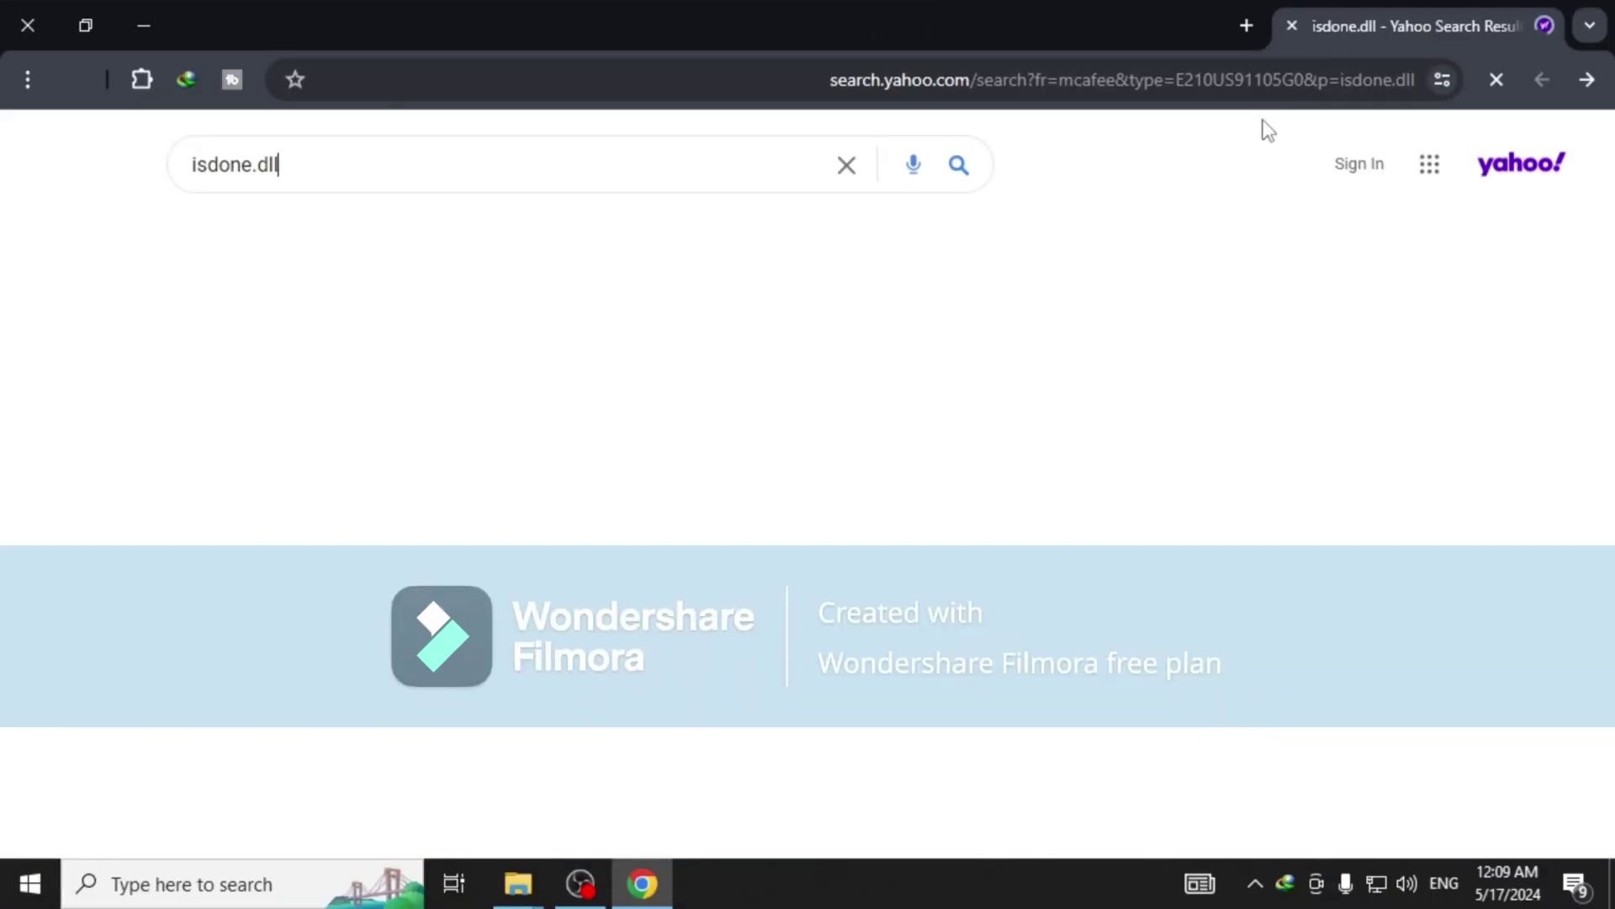
click(463, 370)
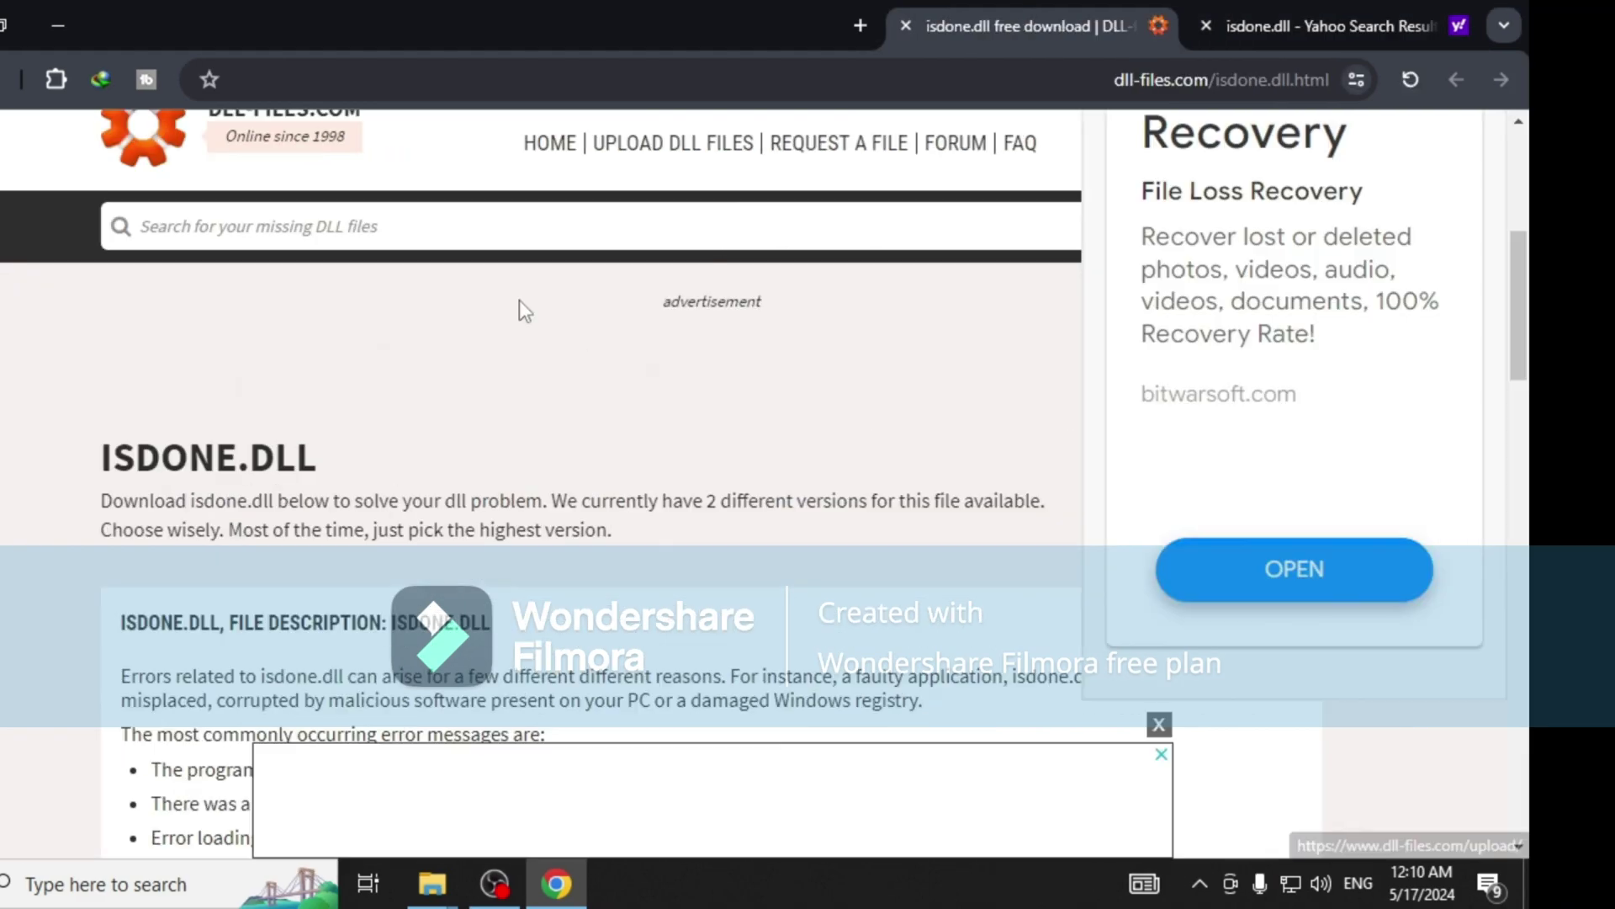
scroll(507, 319, down, 10)
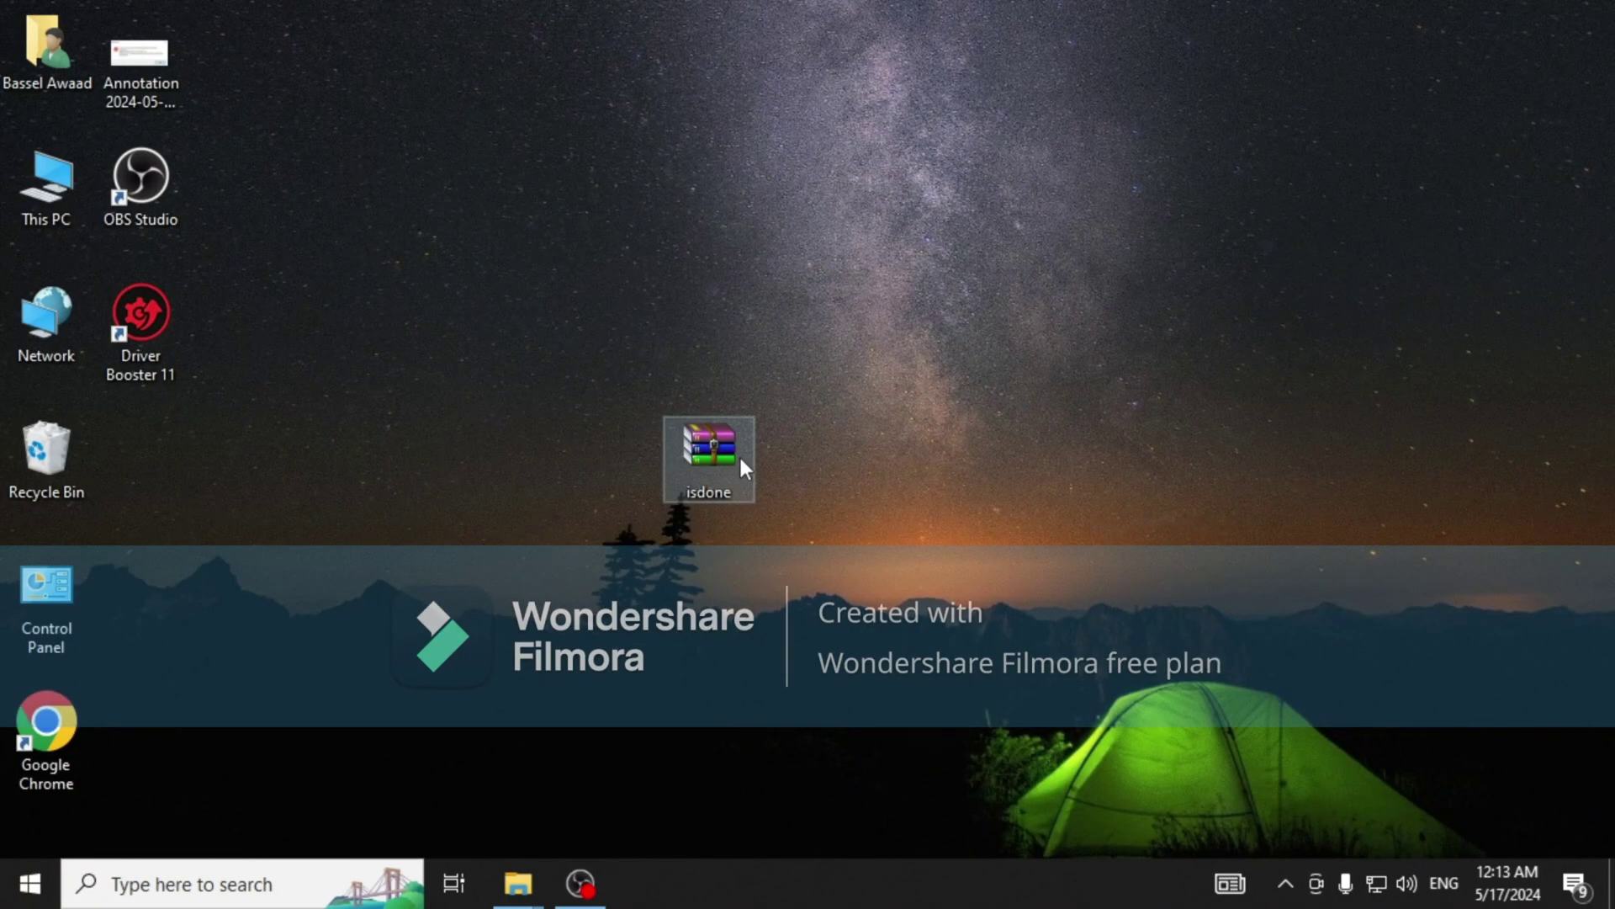
Extract the isdone archive onto the desktop and copy the extracted ISDone.dll file.
right_click(713, 450)
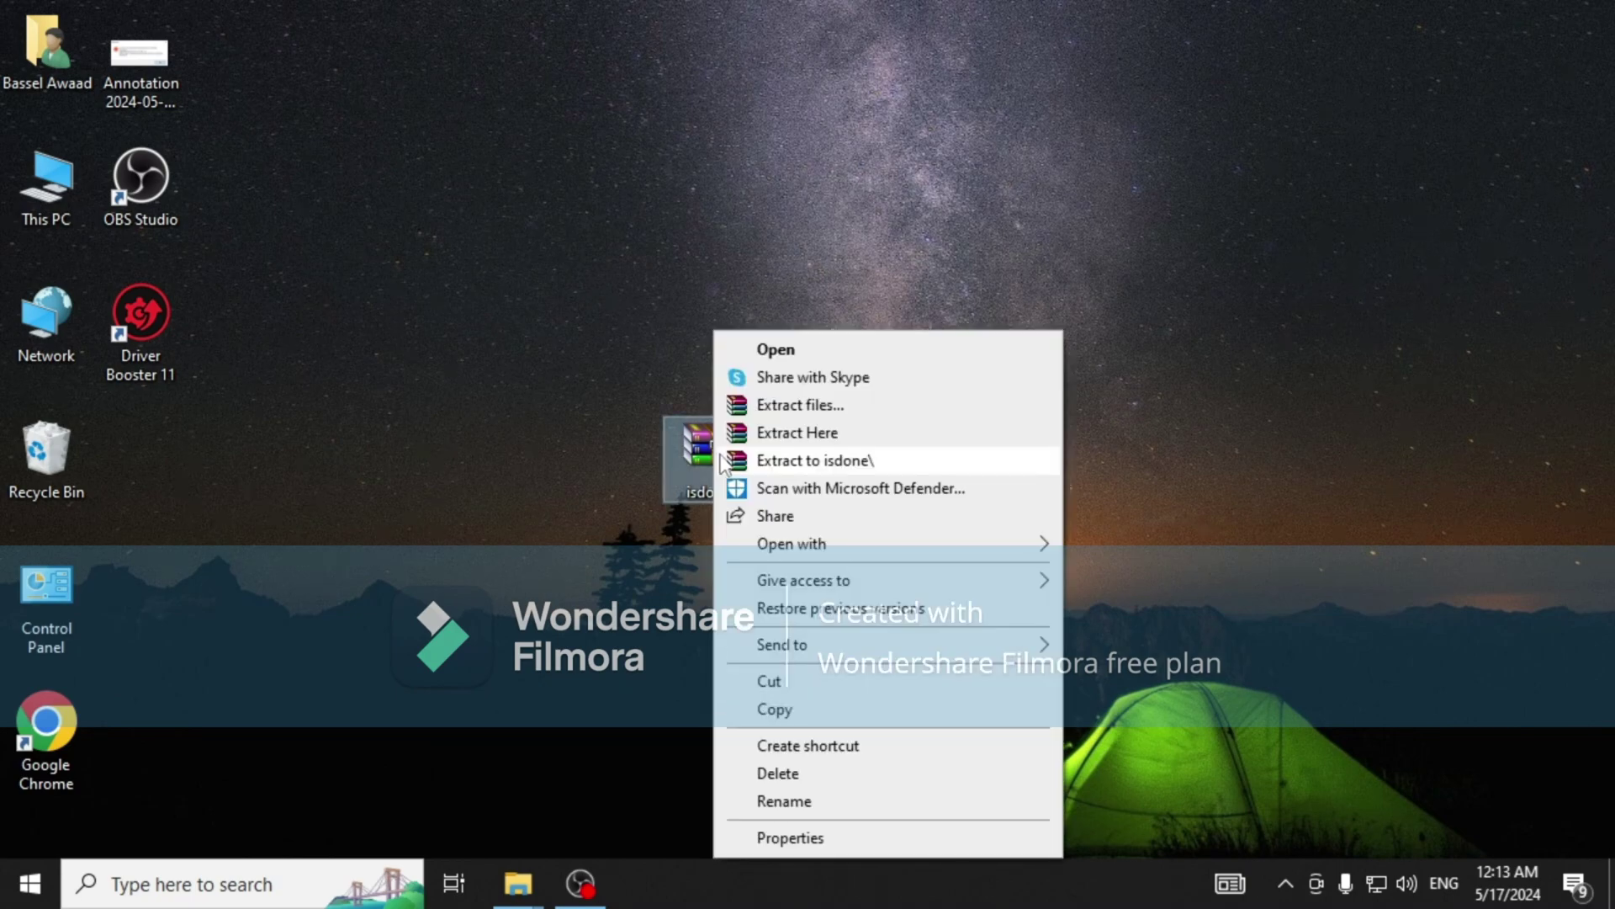
click(809, 432)
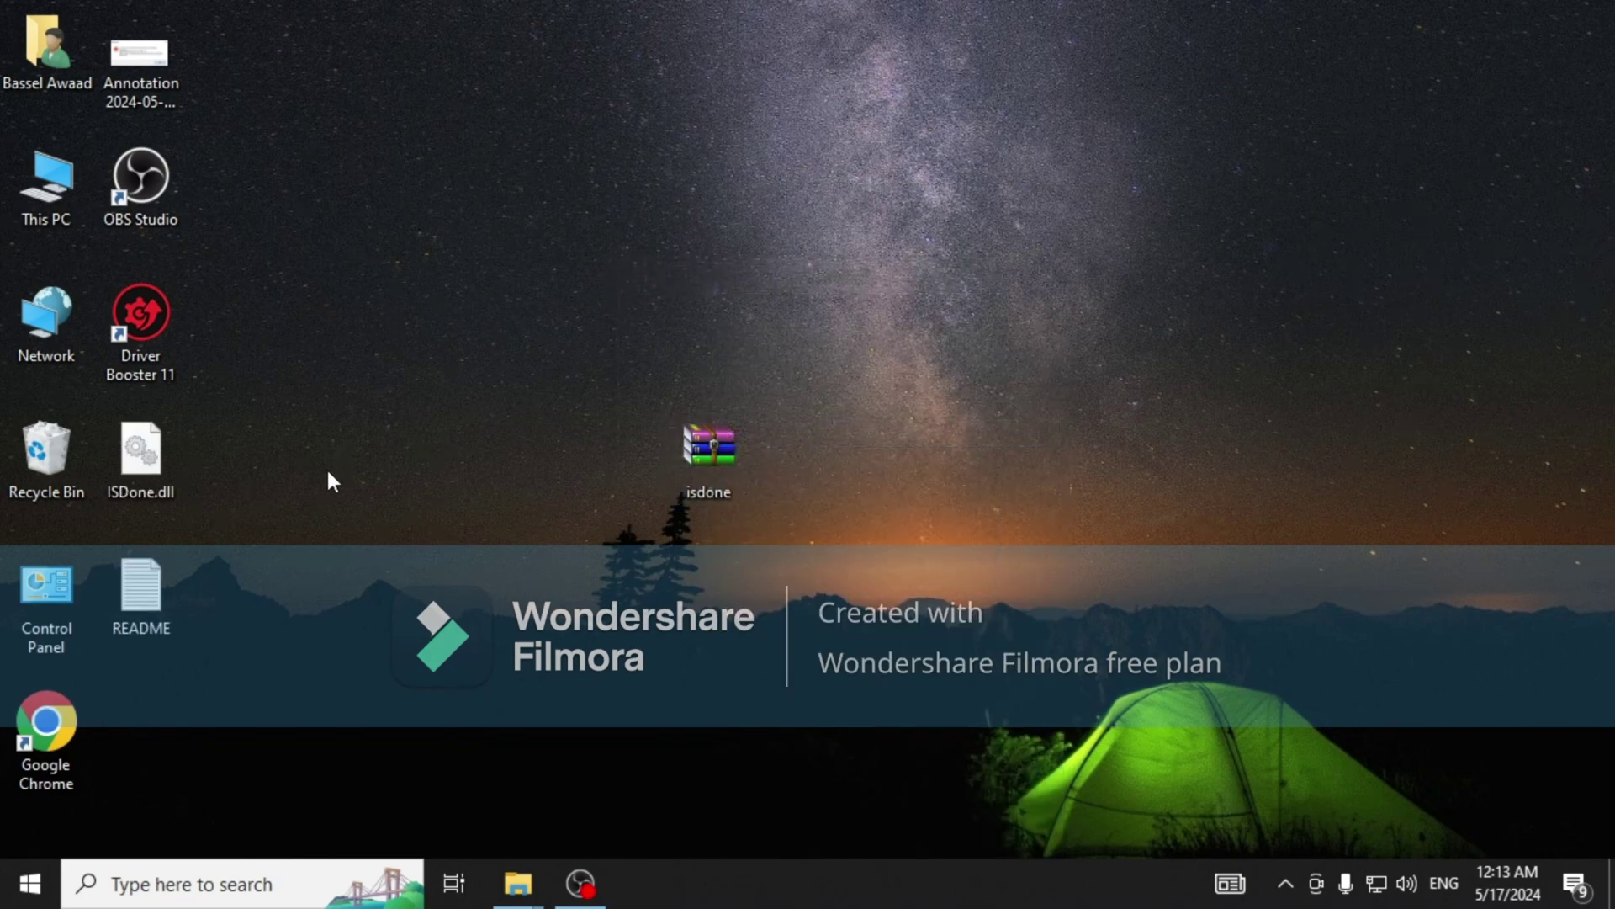
drag(278, 400, 118, 612)
click(138, 505)
right_click(140, 478)
click(200, 709)
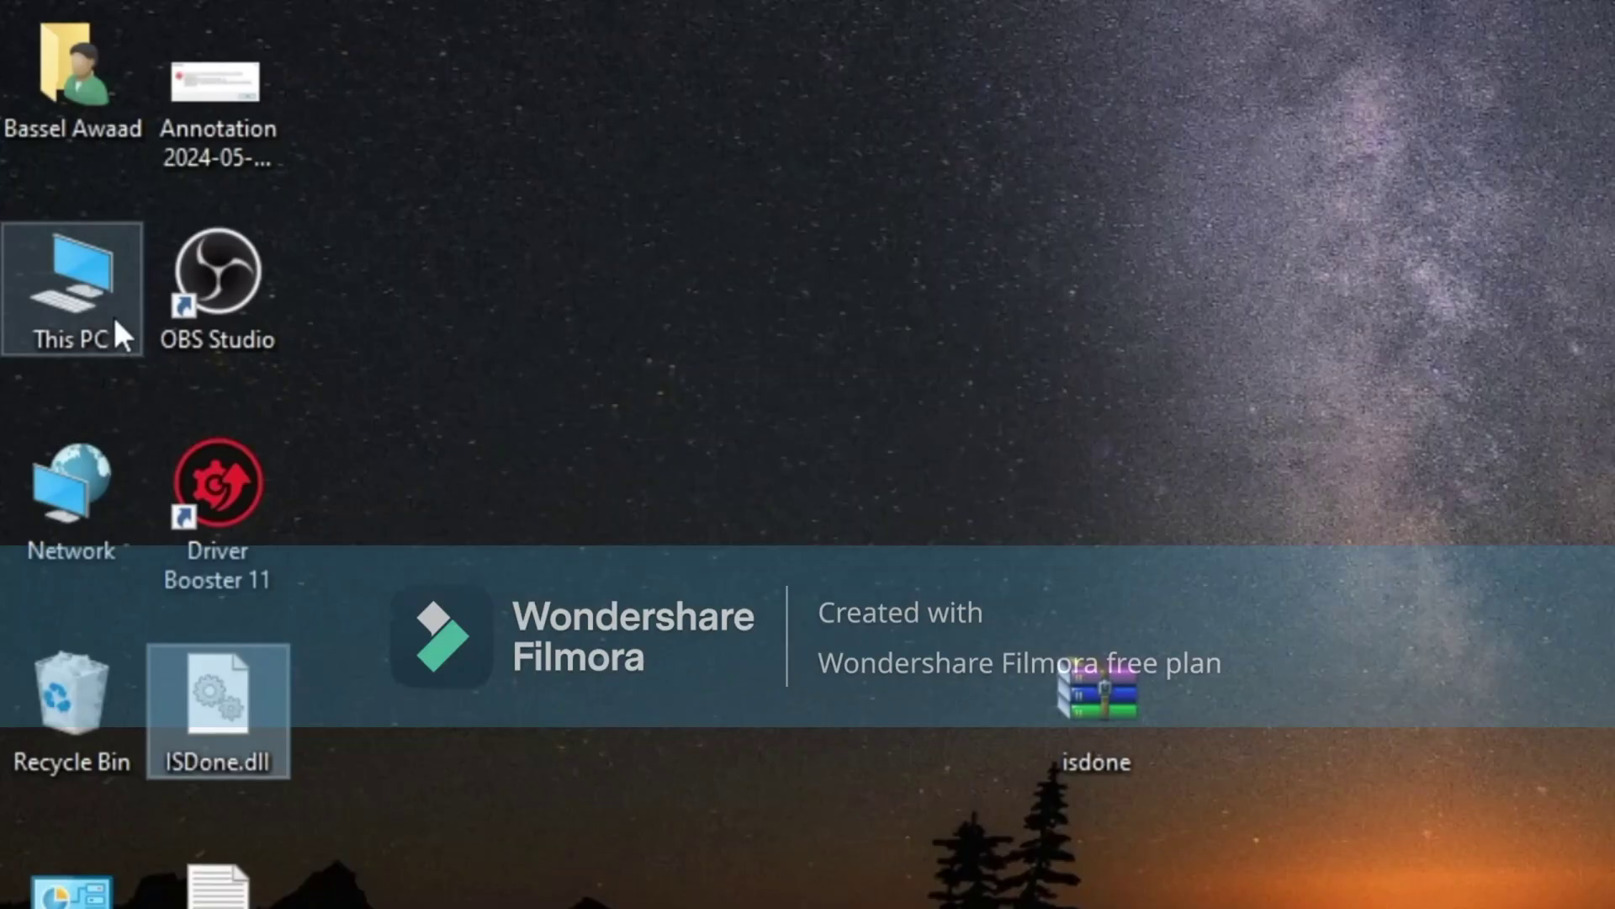
Open the System32 folder inside the Windows folder on Local Disk (C:).
double_click(115, 320)
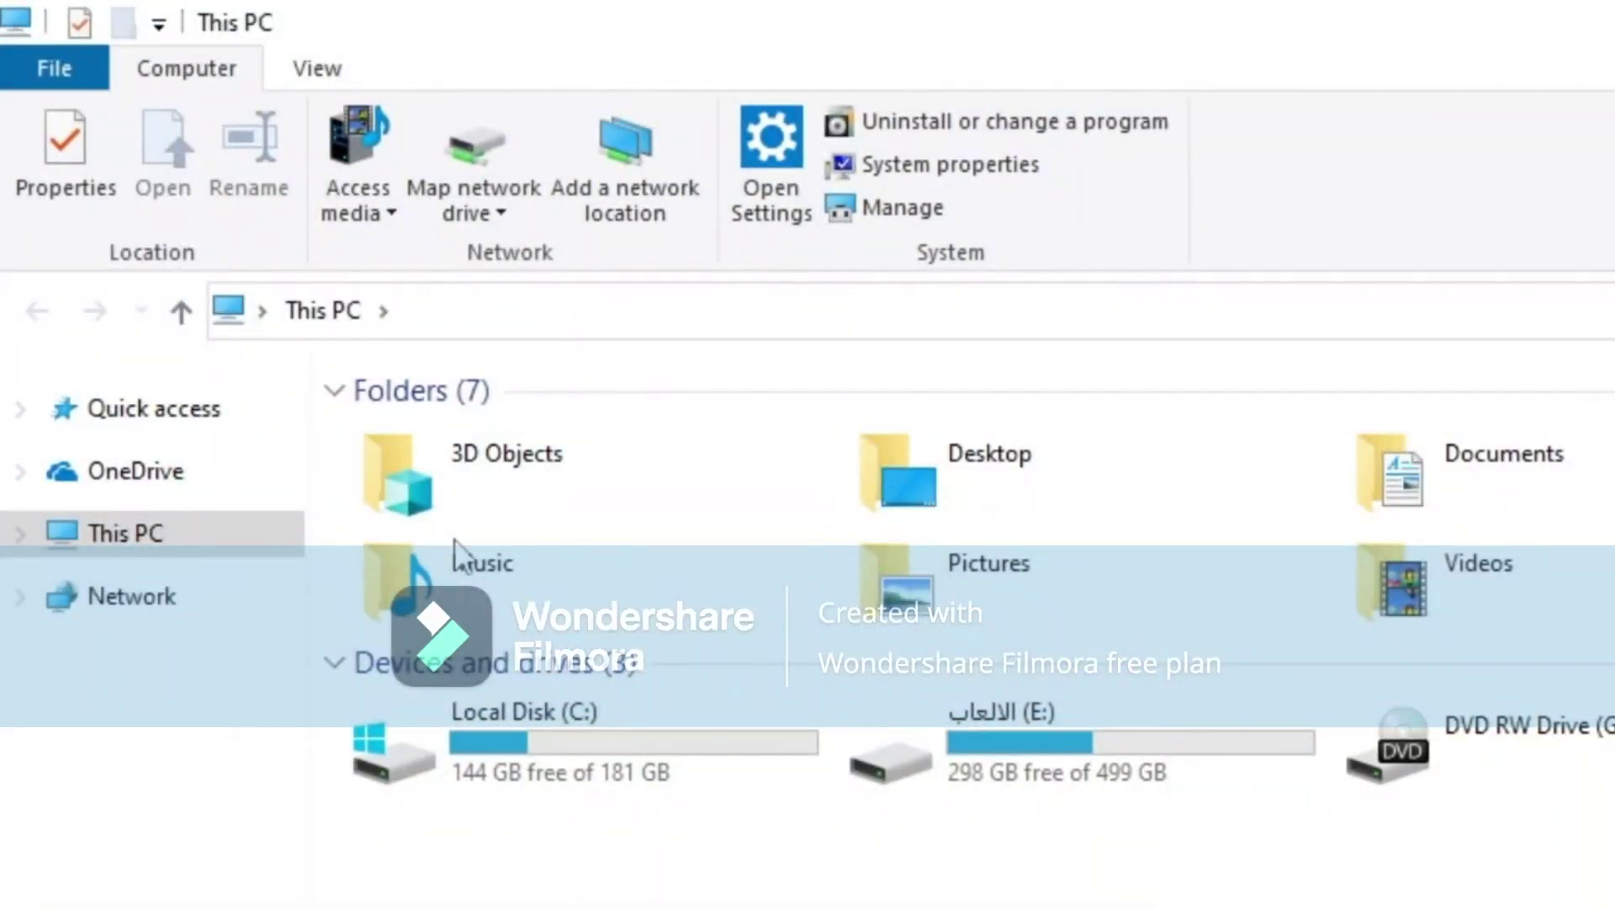
double_click(529, 759)
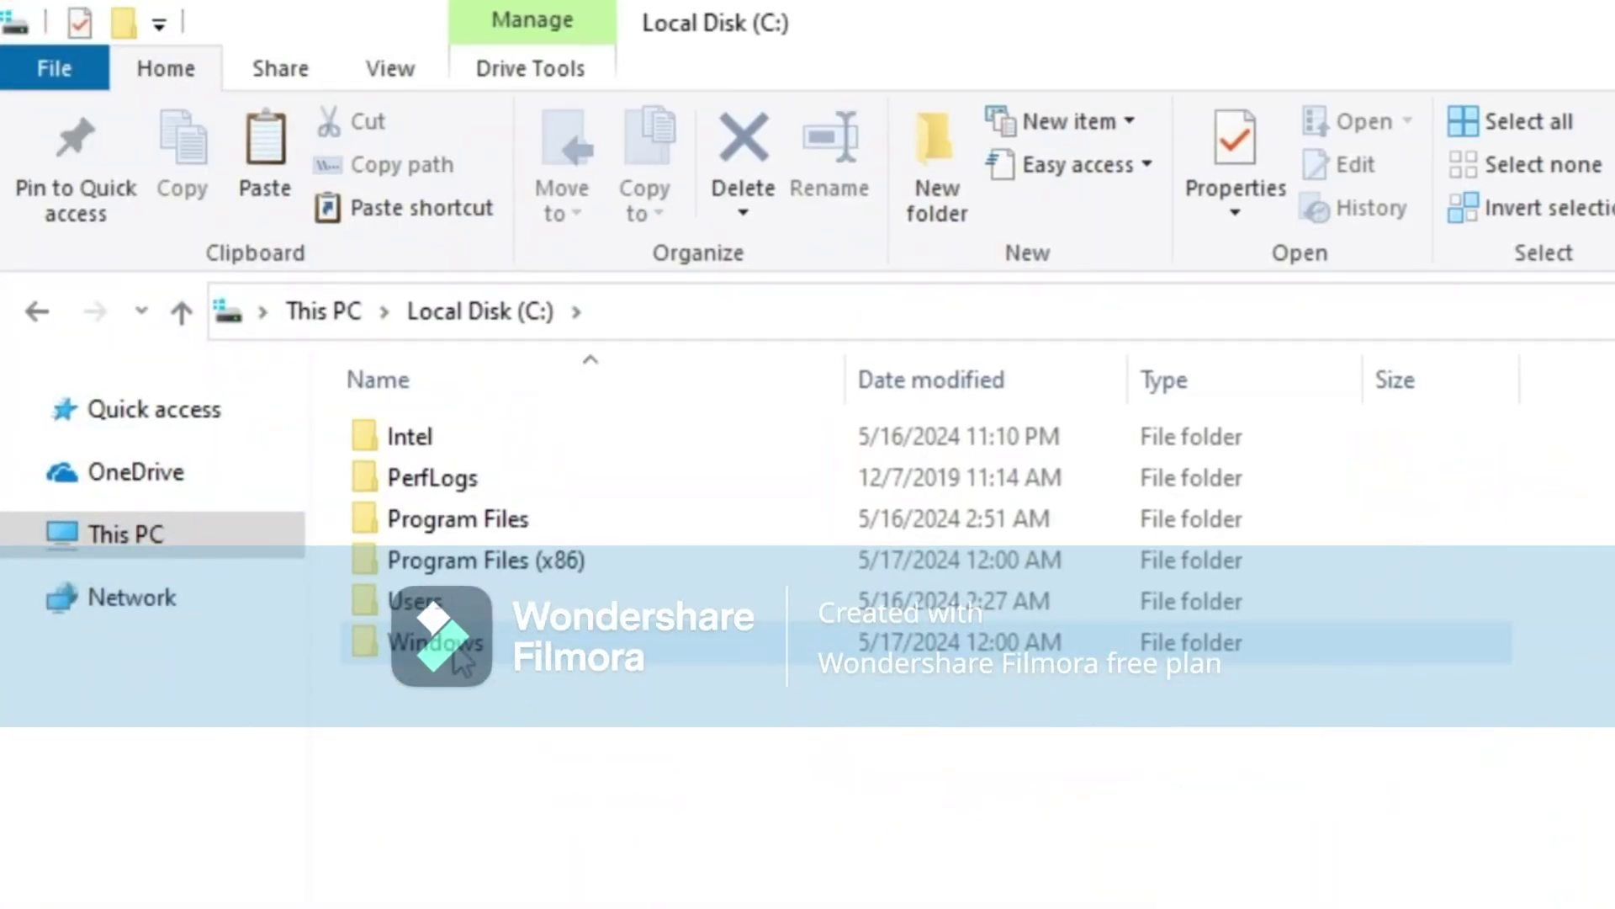
double_click(463, 648)
scroll(418, 155, down, 1)
scroll(406, 346, down, 5)
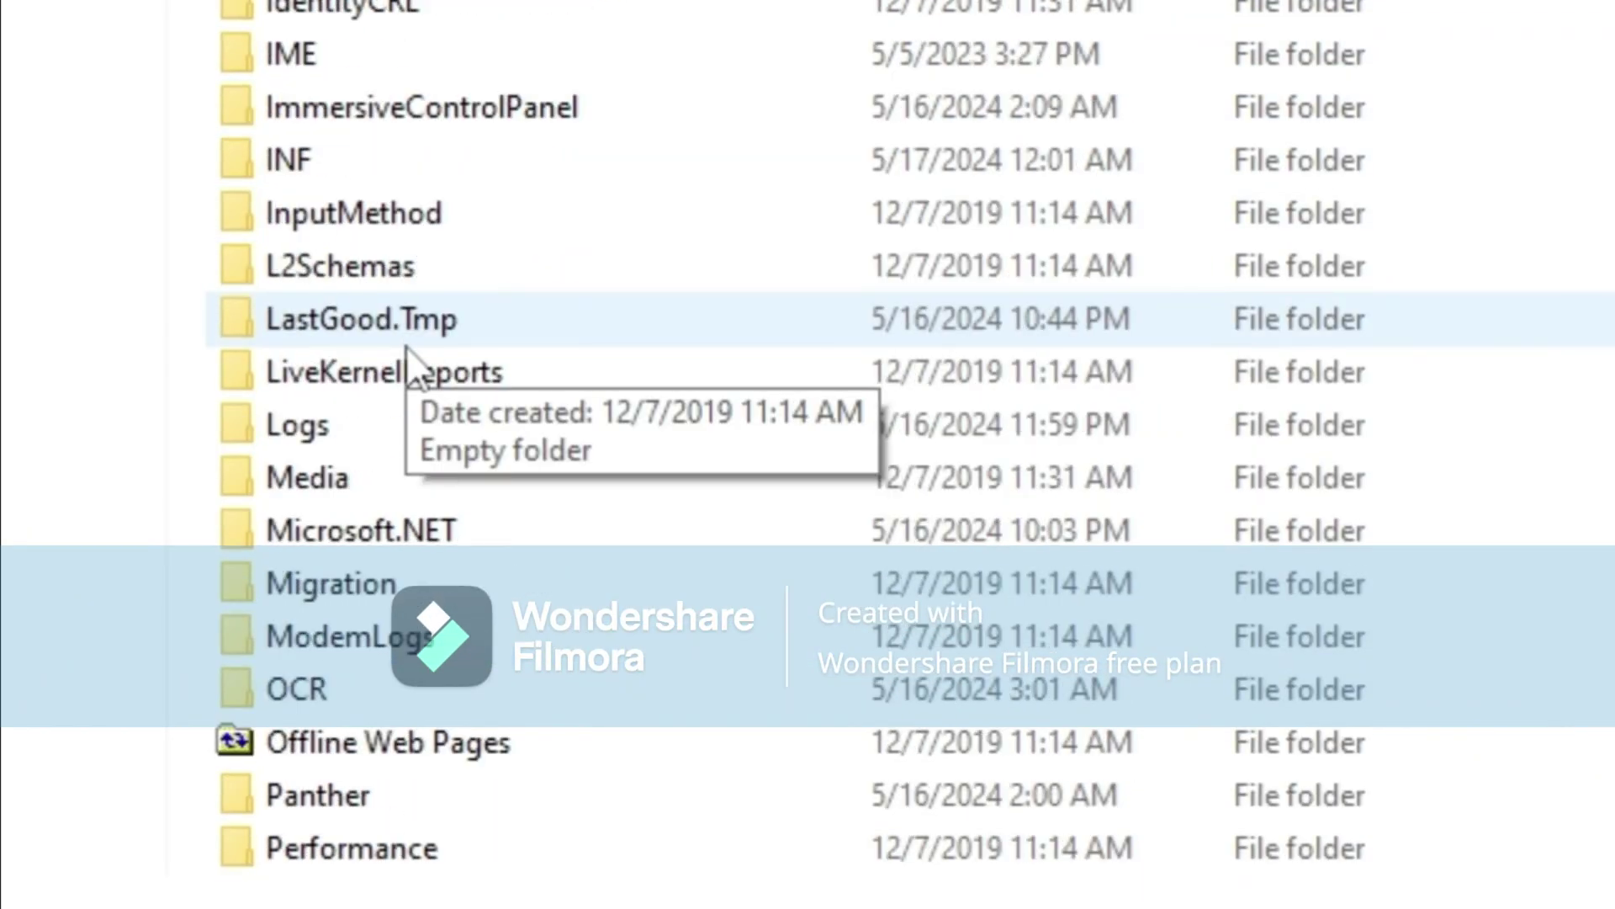
scroll(406, 346, down, 4)
scroll(405, 369, down, 7)
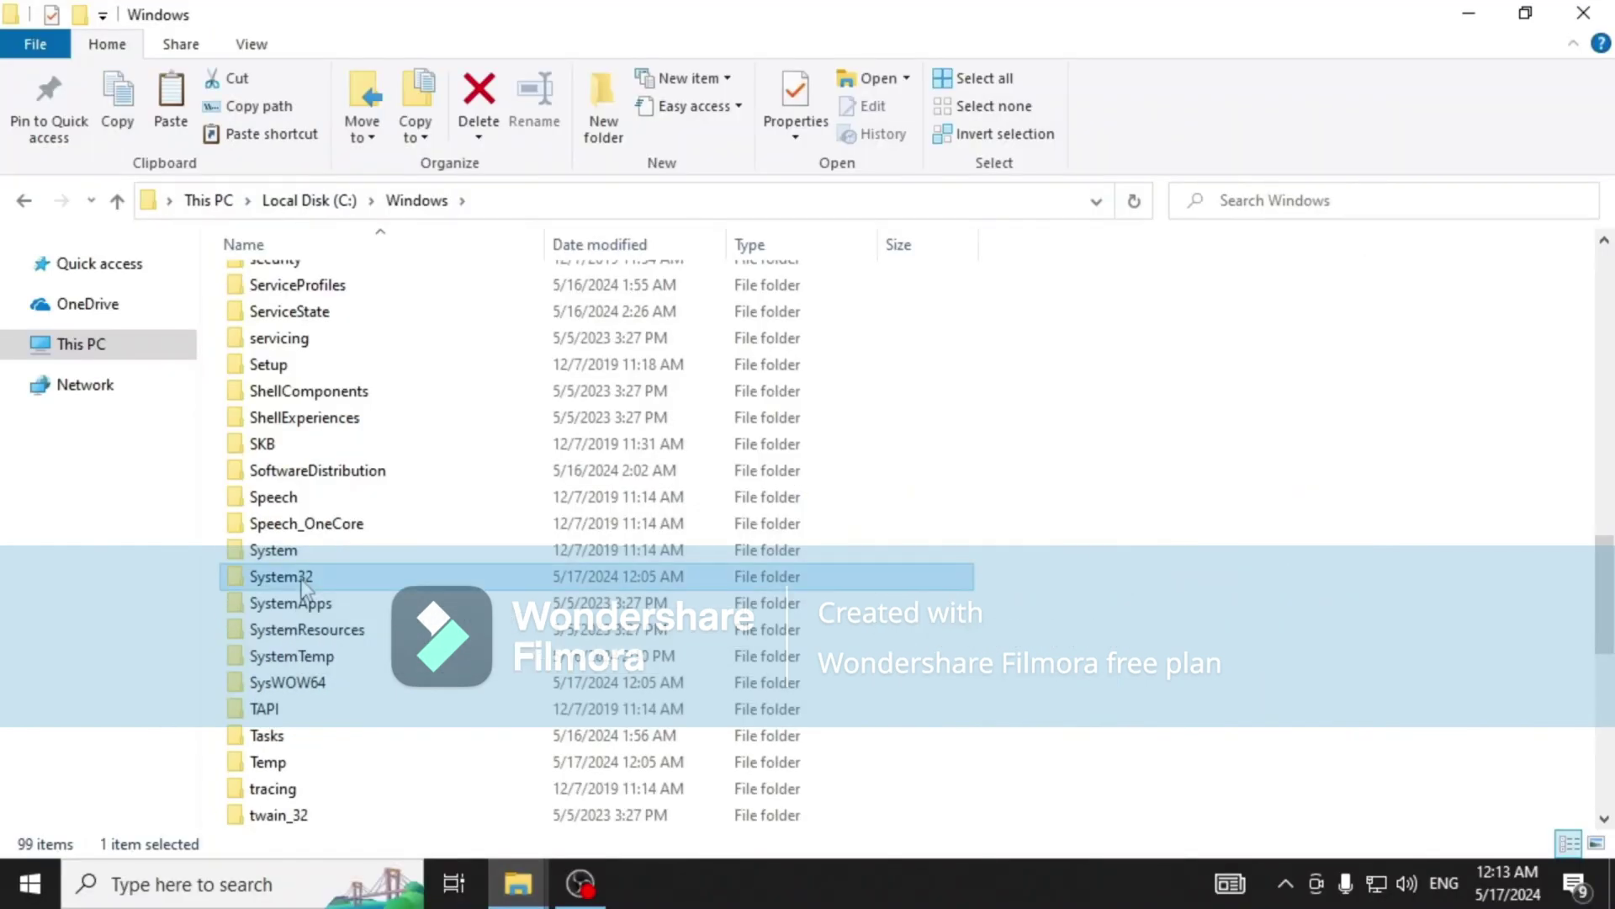
double_click(371, 375)
Try to paste the copied ISDone.dll into System32, skip the file, and return to the desktop.
right_click(977, 397)
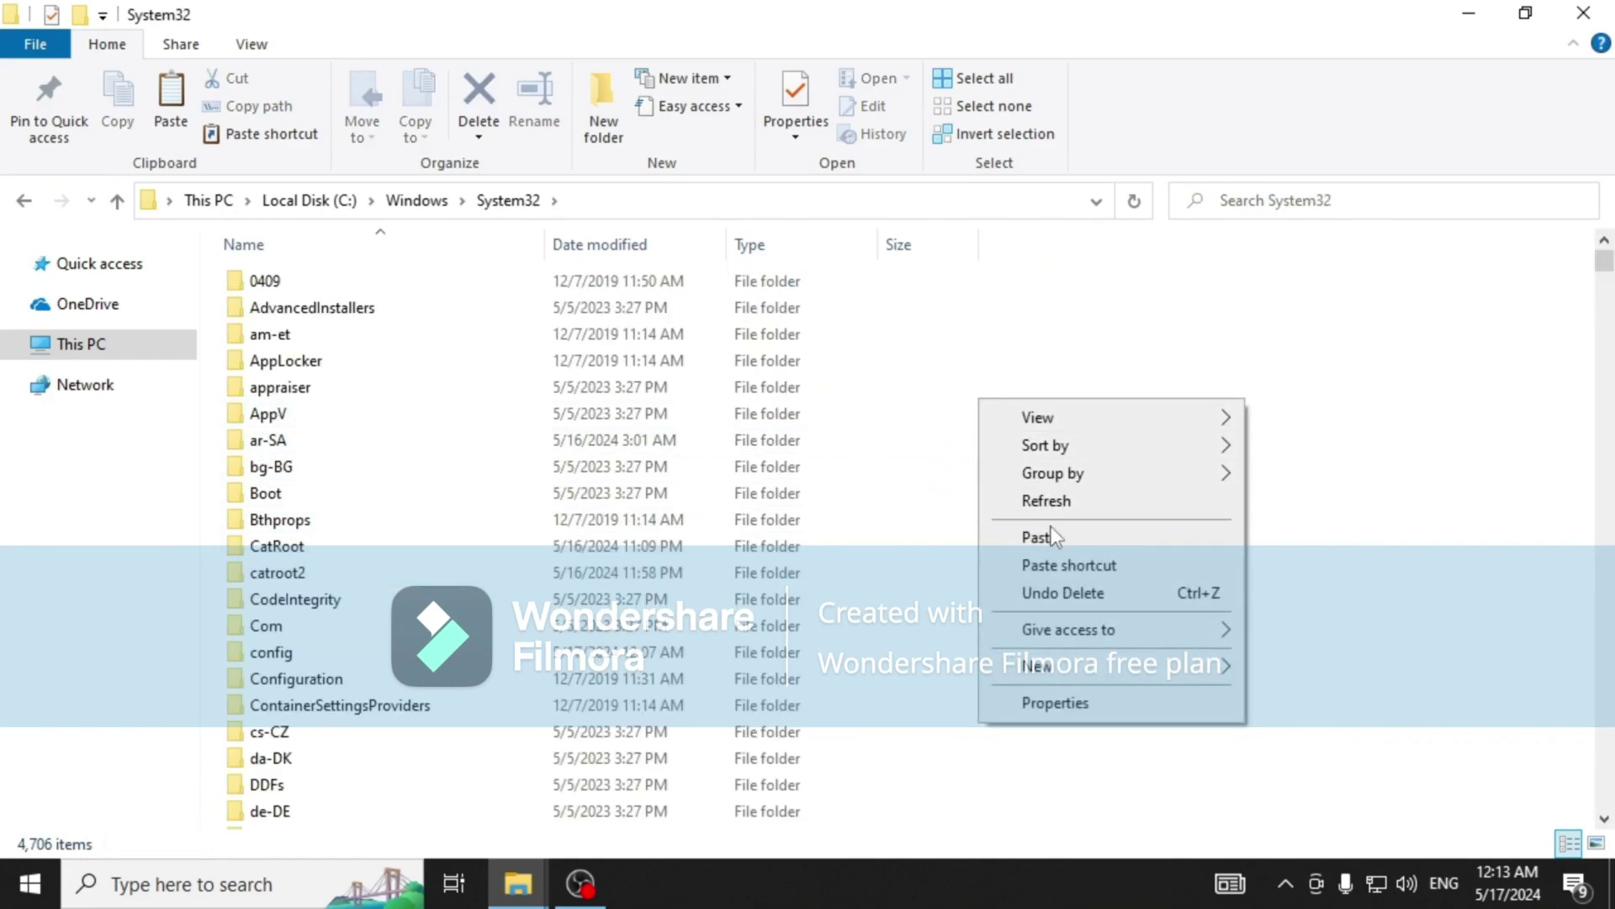
click(1041, 542)
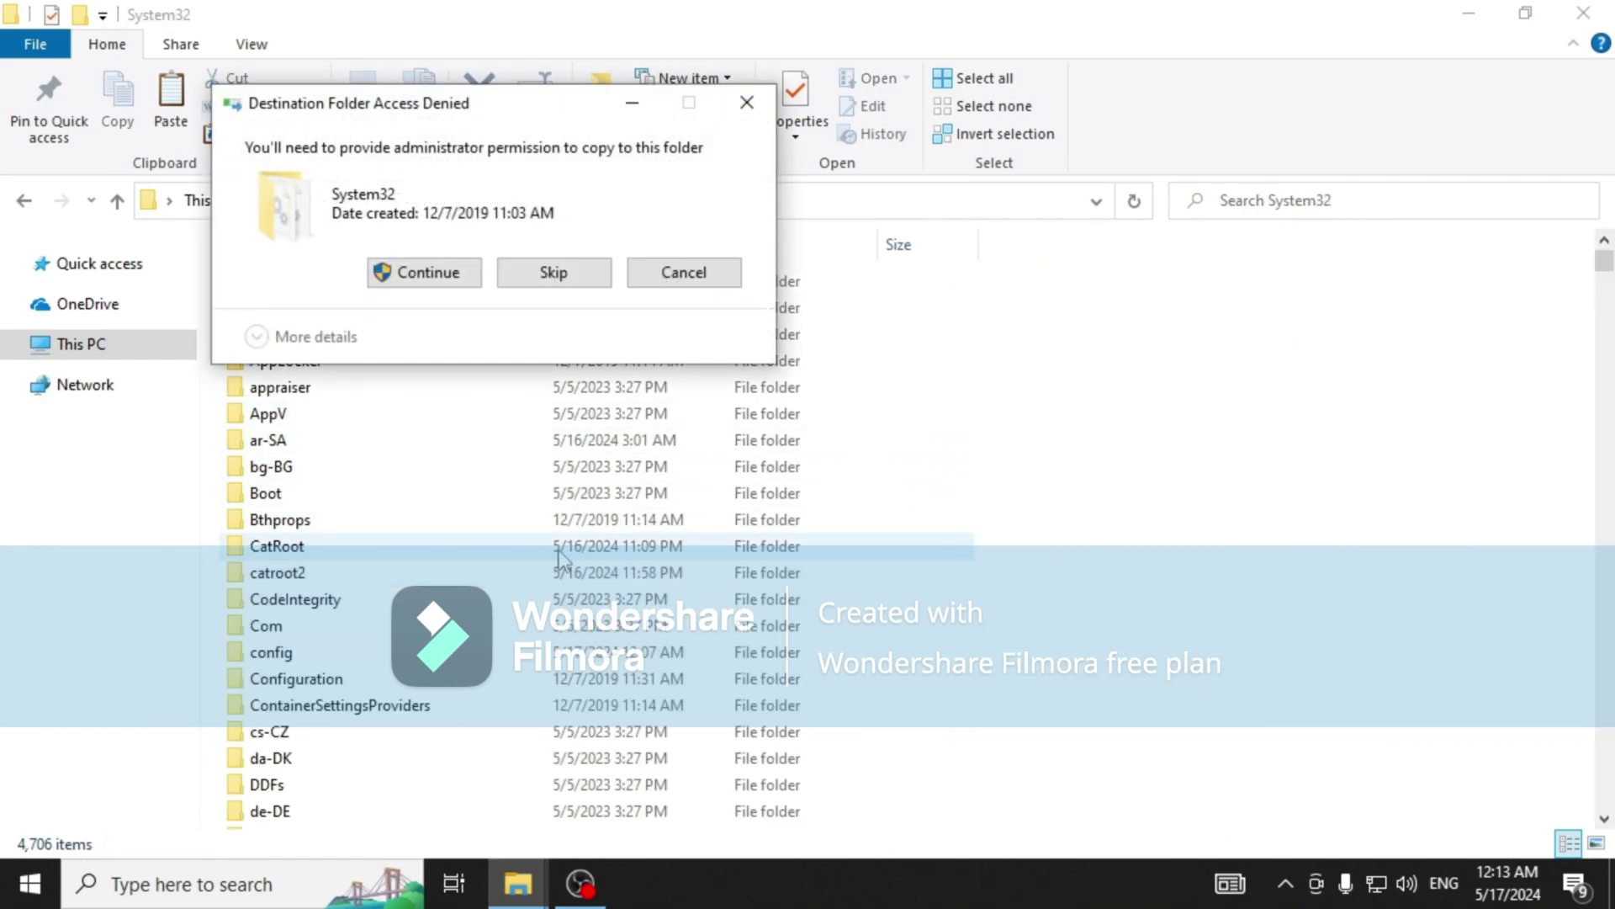
click(529, 274)
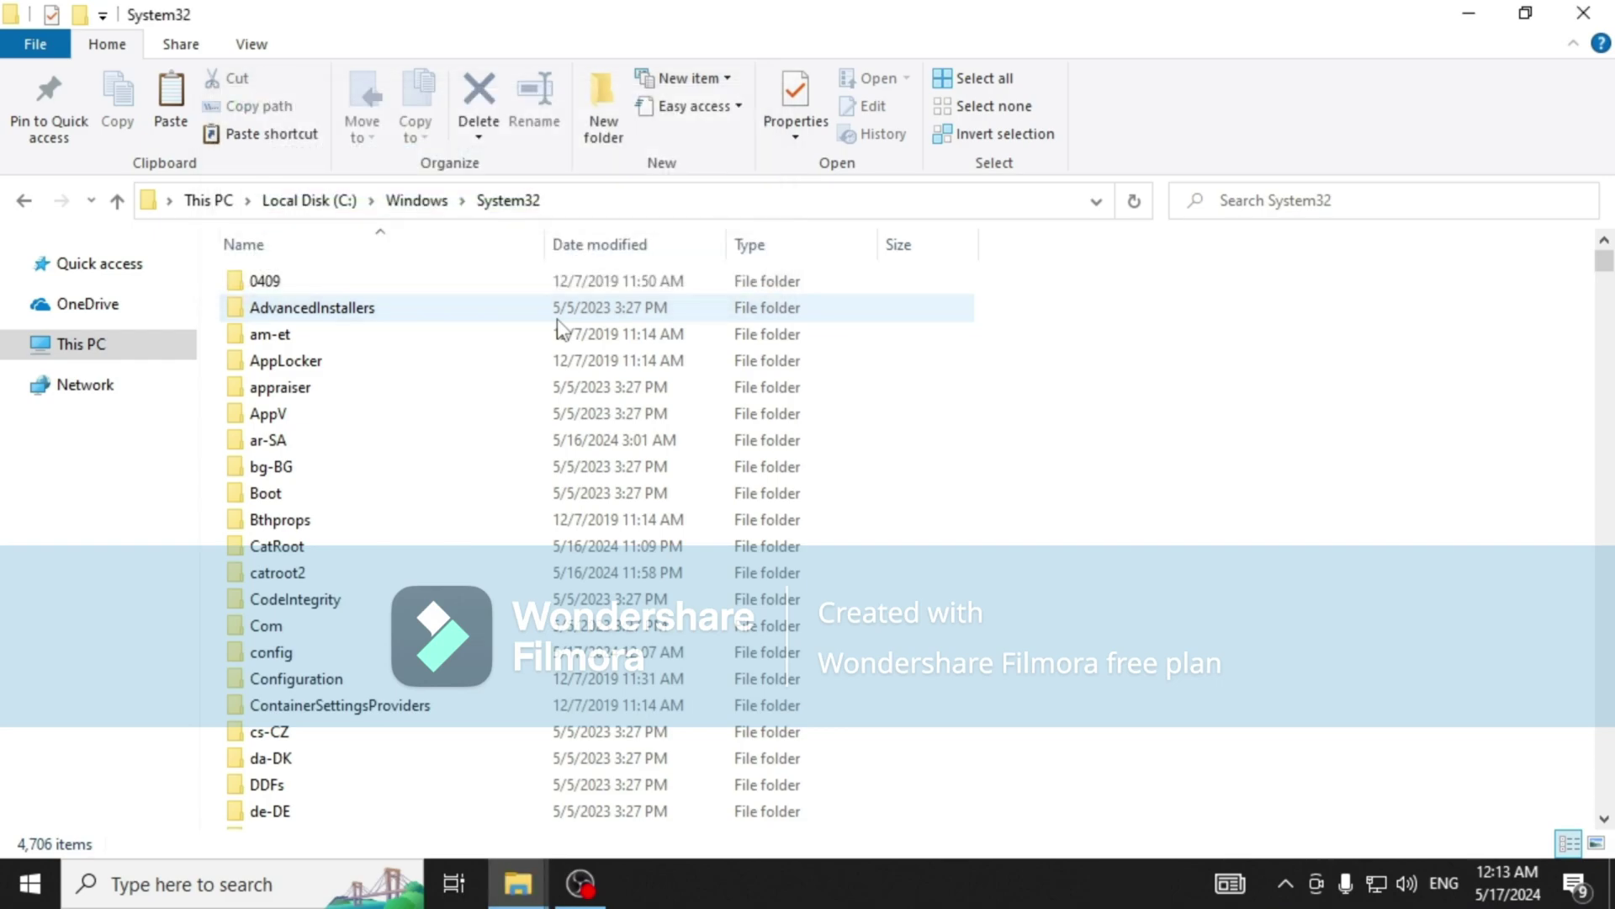
scroll(556, 341, down, 3)
key(super+d)
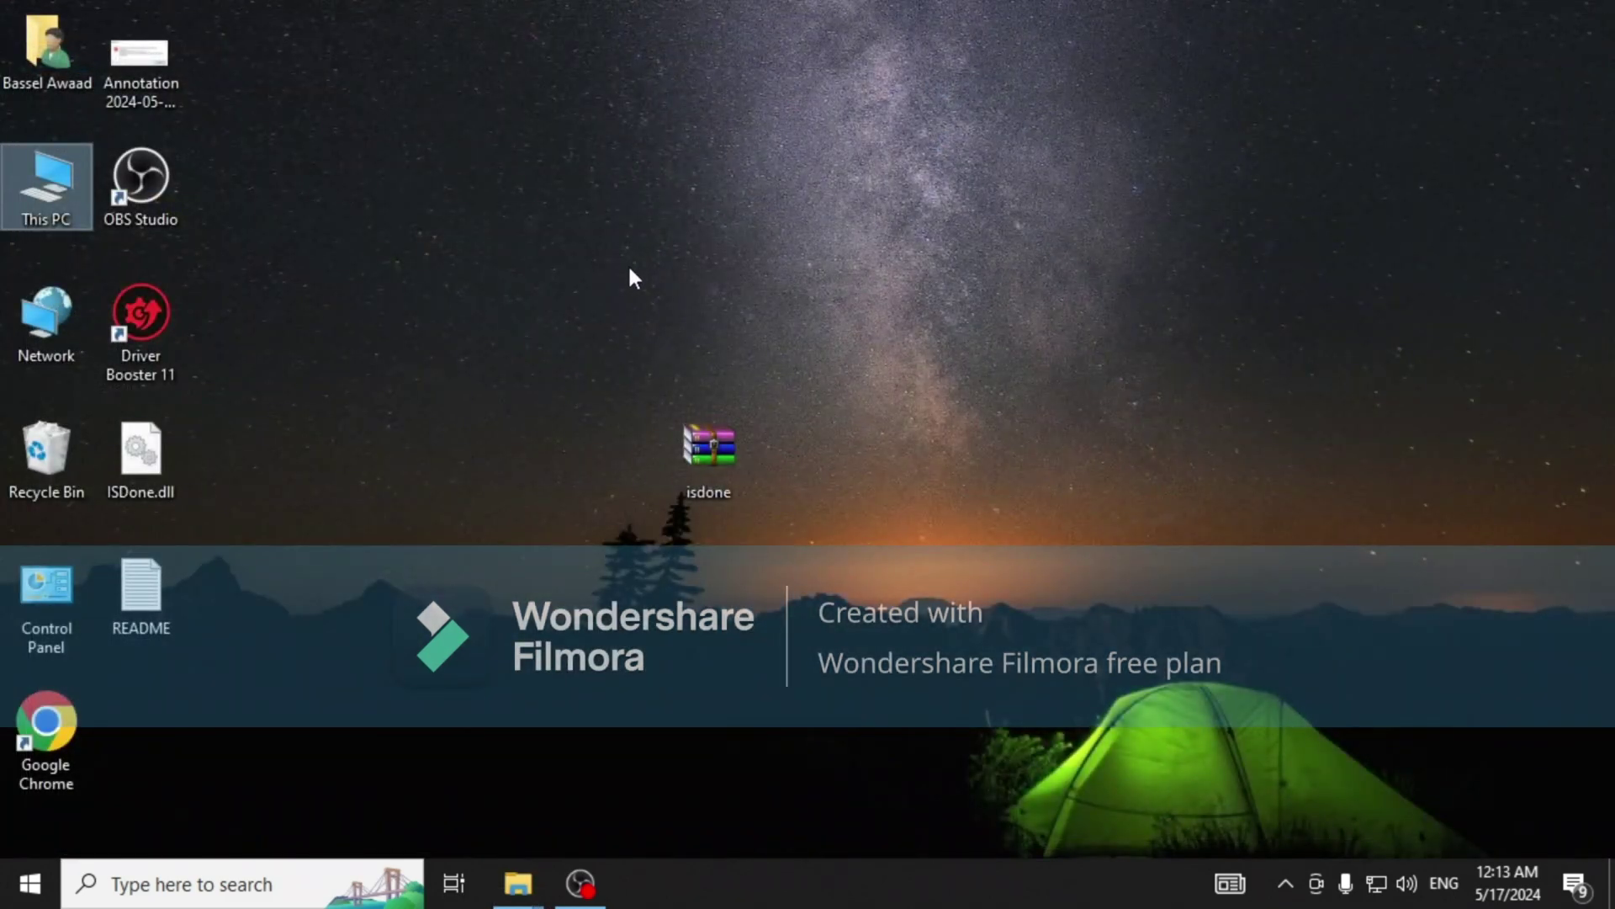